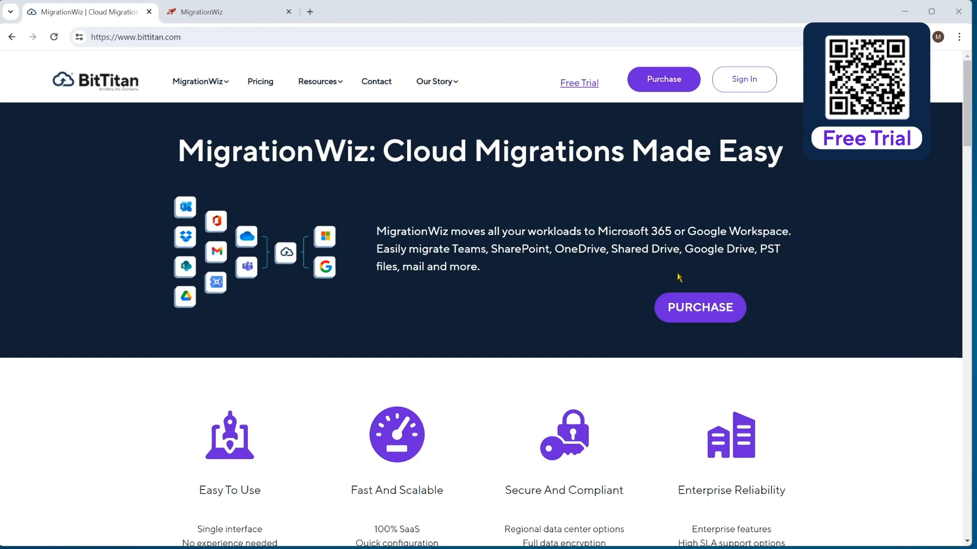
Create an Active Directory Migration Project named Demo AD Project for the customer Planeium in MigrationWiz
{"action": "key", "text": "ctrl+Tab"}
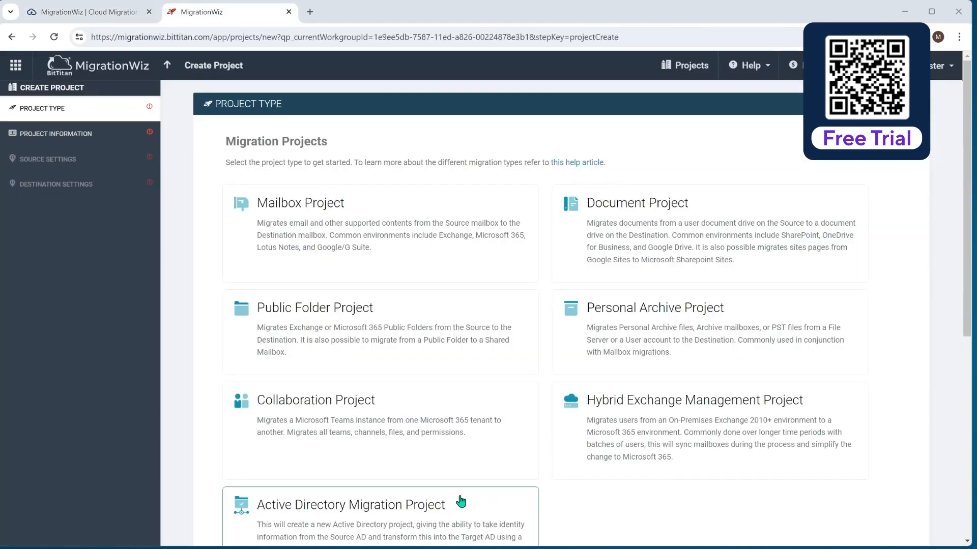
{"action": "scroll", "coordinate": [365, 471], "scroll_direction": "down", "scroll_amount": 1}
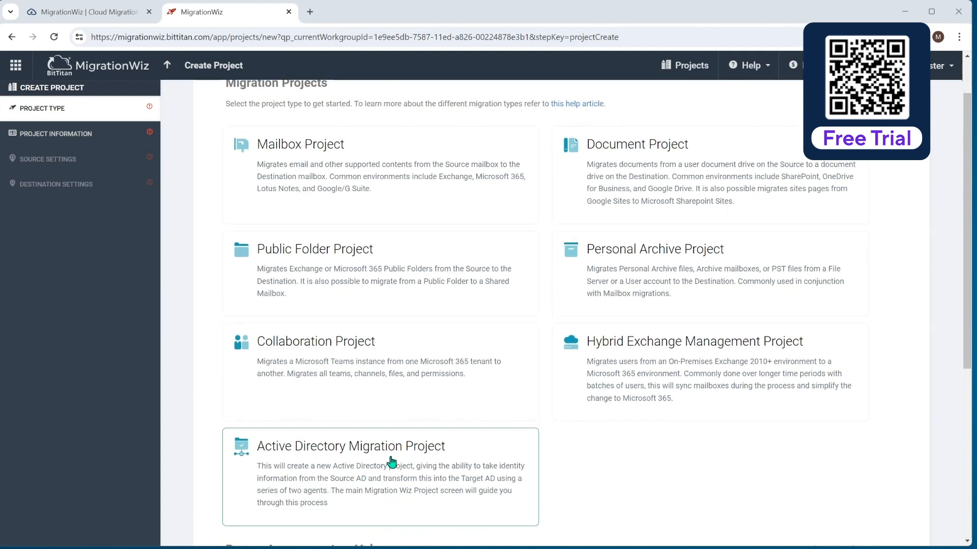
{"action": "left_click", "coordinate": [406, 464]}
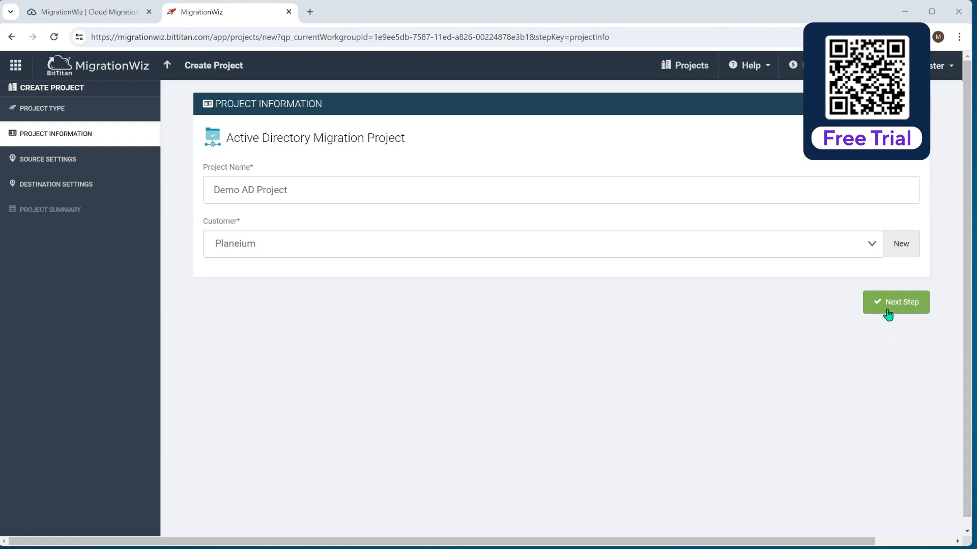
{"action": "left_click", "coordinate": [889, 306]}
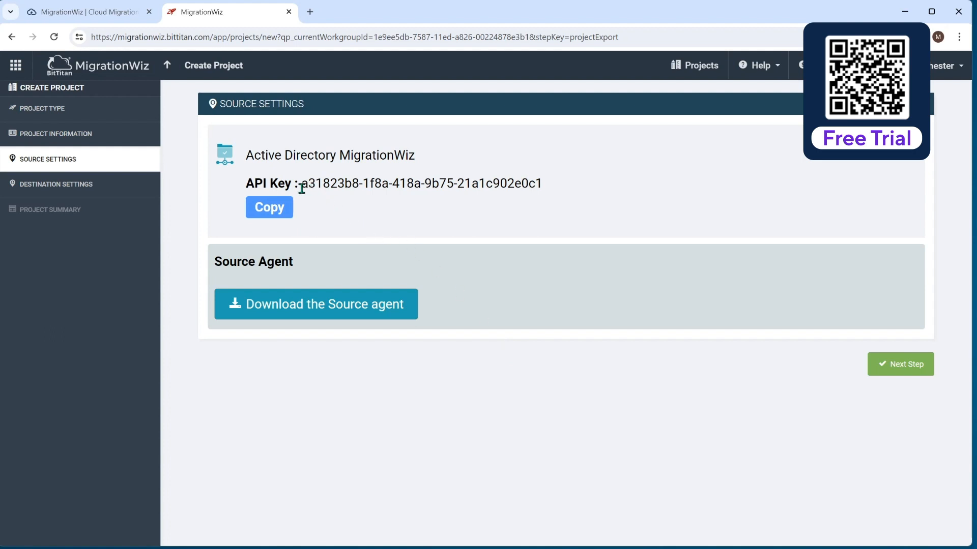
Copy the project's API key from the source settings and continue to the destination settings
{"action": "left_click", "coordinate": [281, 214]}
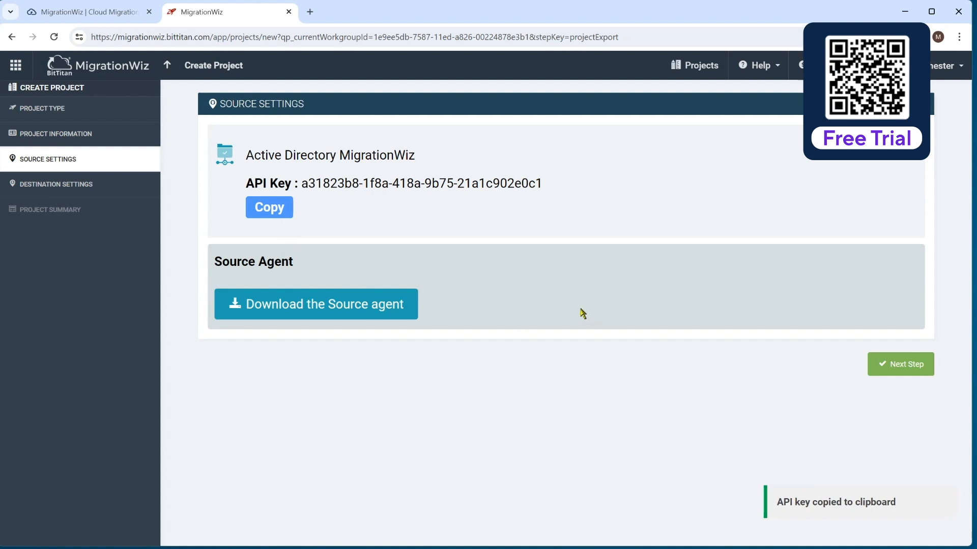
{"action": "left_click", "coordinate": [900, 367]}
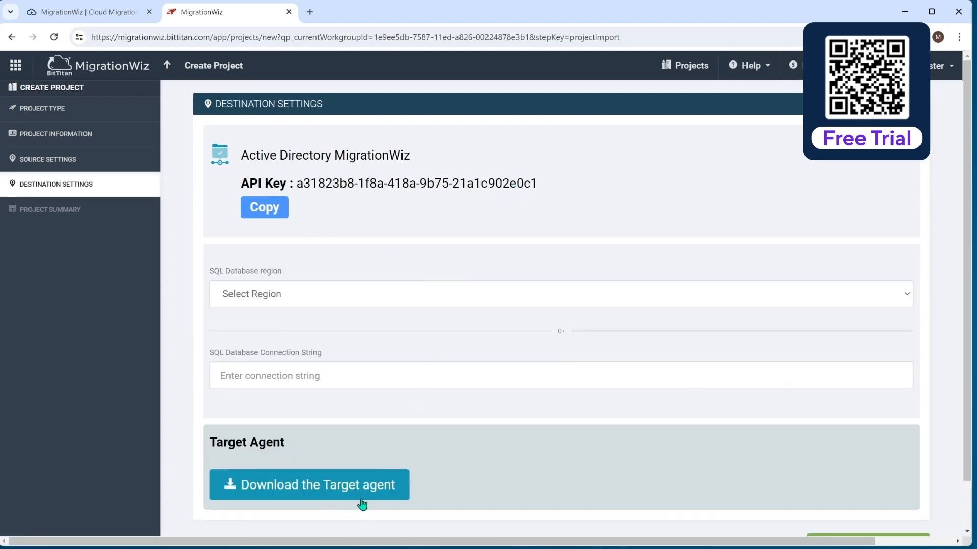
Set the destination's SQL database region to West US 2 and save the project
{"action": "left_click", "coordinate": [357, 299]}
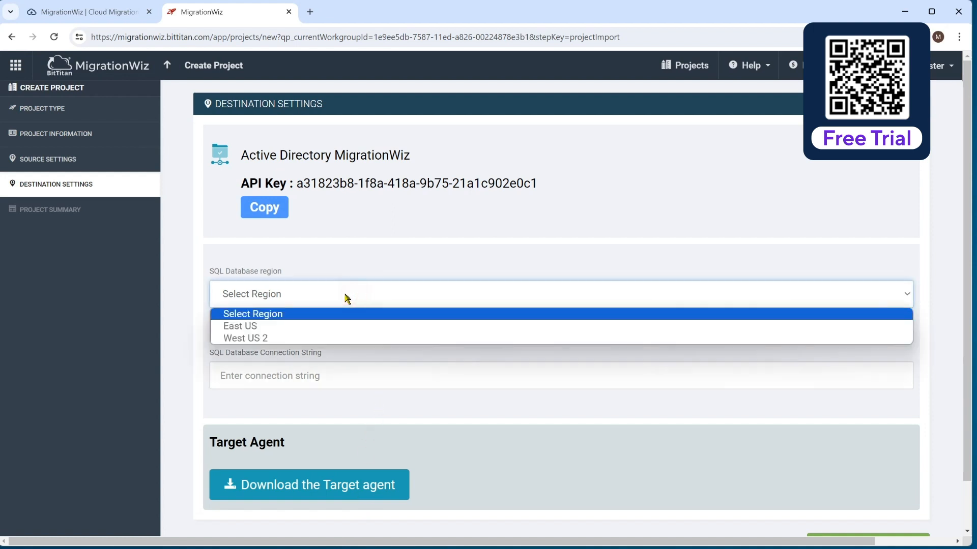
{"action": "left_click", "coordinate": [255, 338]}
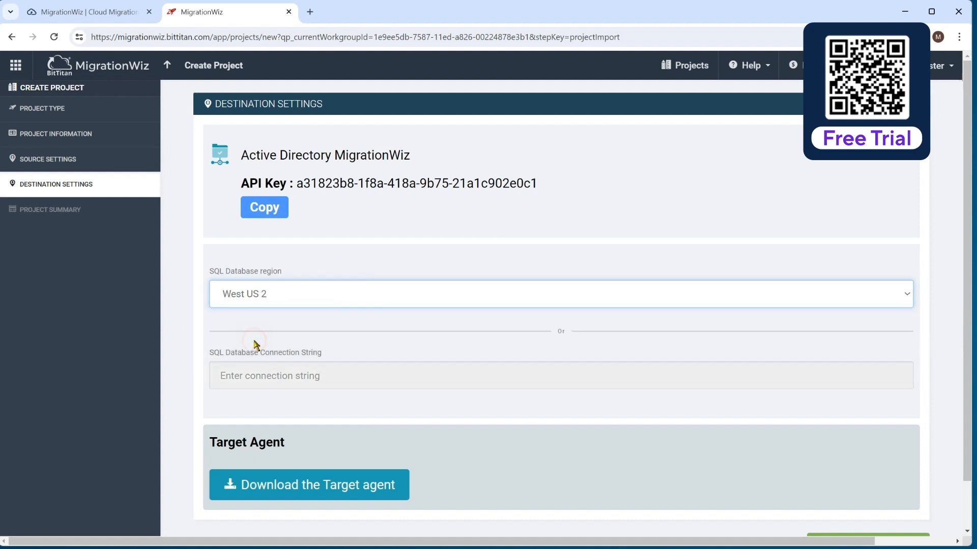
{"action": "scroll", "coordinate": [660, 294], "scroll_direction": "down", "scroll_amount": 1}
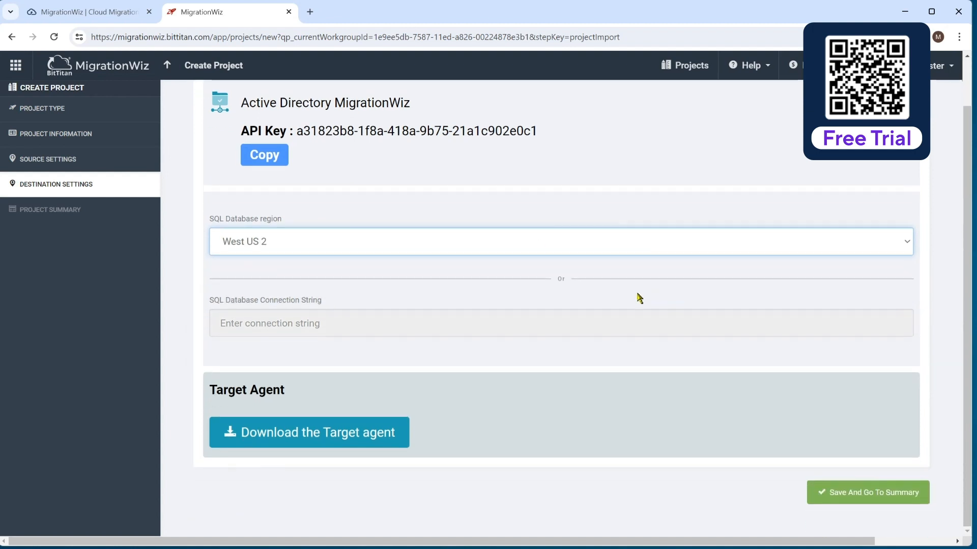
{"action": "left_click", "coordinate": [867, 494]}
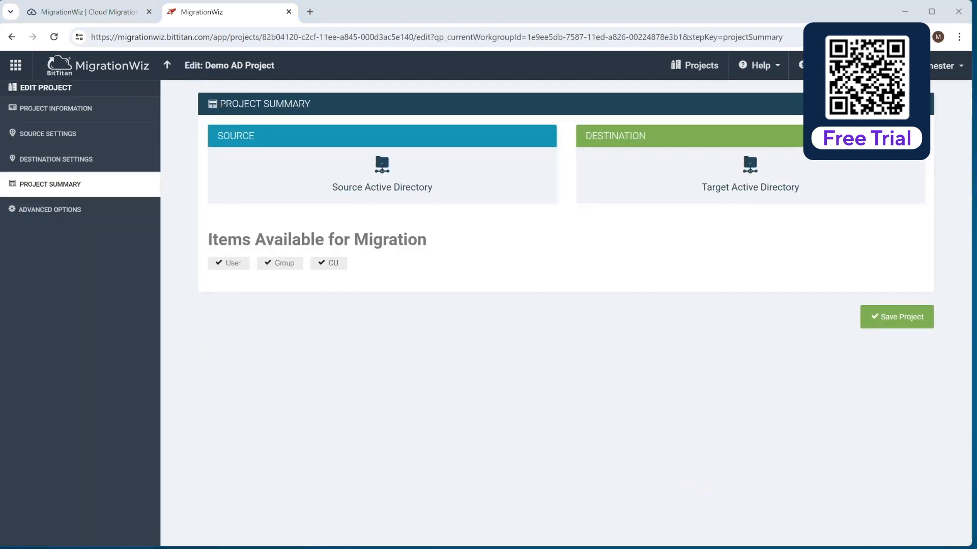
{"action": "left_click", "coordinate": [901, 318]}
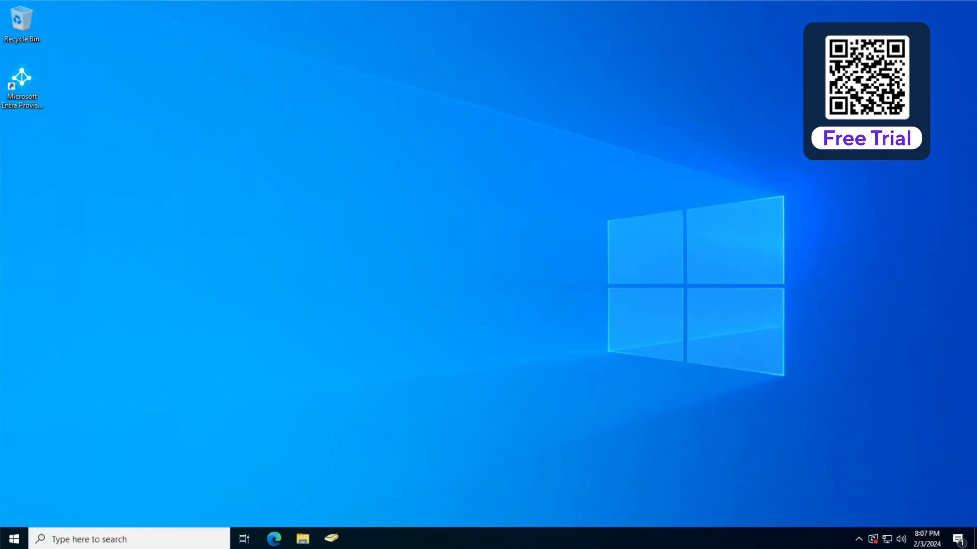
Switch to Active Directory Users and Computers and examine the contents of the Jan2024 organizational unit and its Block1 subunit
{"action": "left_click", "coordinate": [332, 538]}
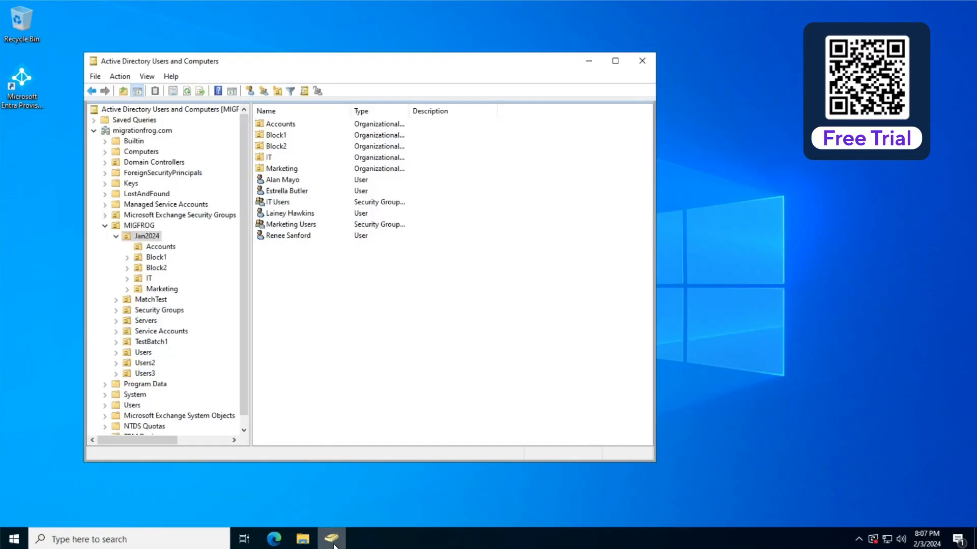
{"action": "left_click", "coordinate": [142, 227]}
{"action": "left_click", "coordinate": [147, 237]}
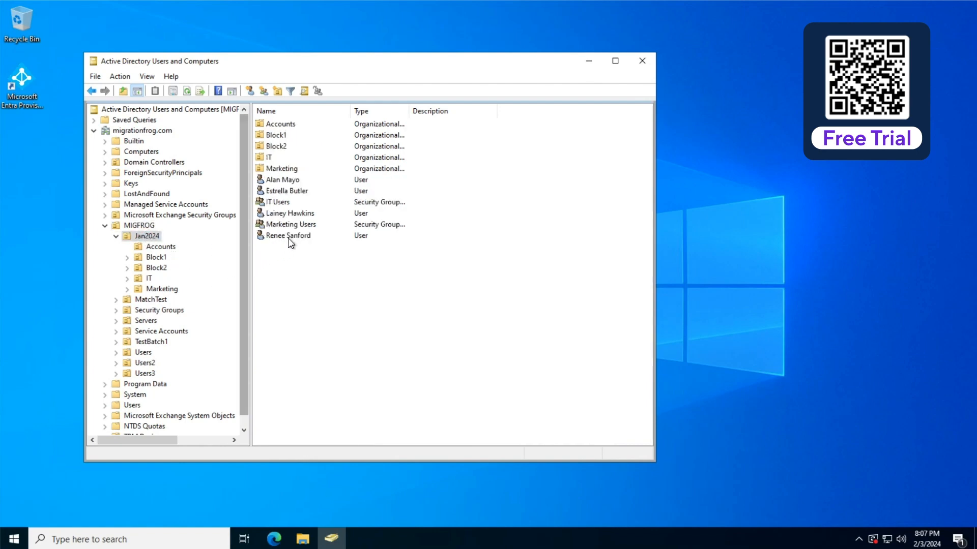
{"action": "left_click", "coordinate": [158, 258]}
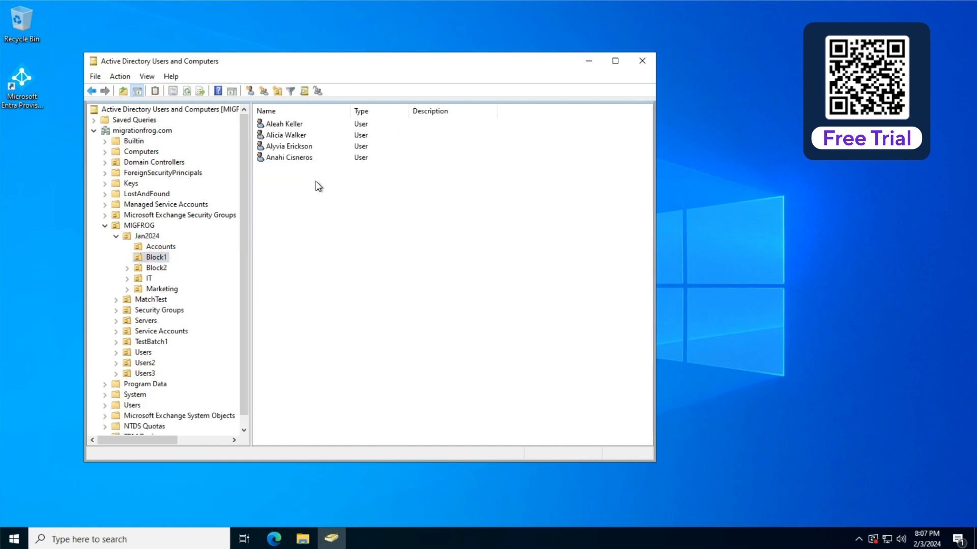
Examine the general, address, account and organization properties of the second user in Block1
{"action": "double_click", "coordinate": [290, 135]}
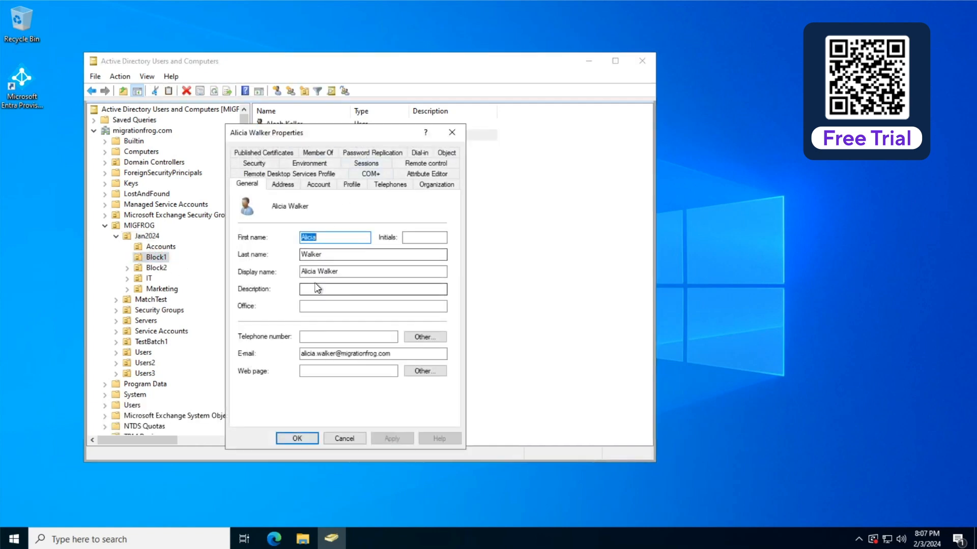
{"action": "left_click", "coordinate": [286, 184]}
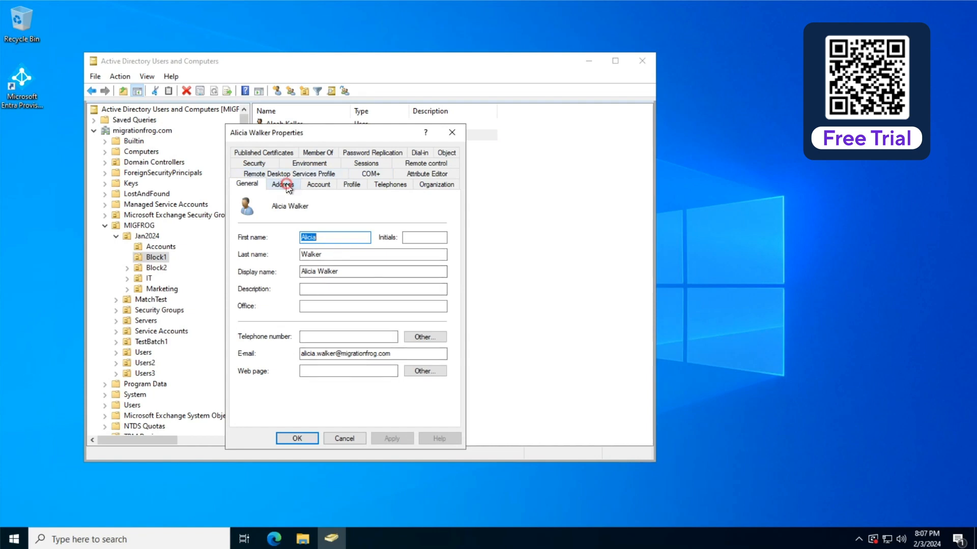
{"action": "left_click", "coordinate": [319, 185]}
{"action": "left_click", "coordinate": [450, 185]}
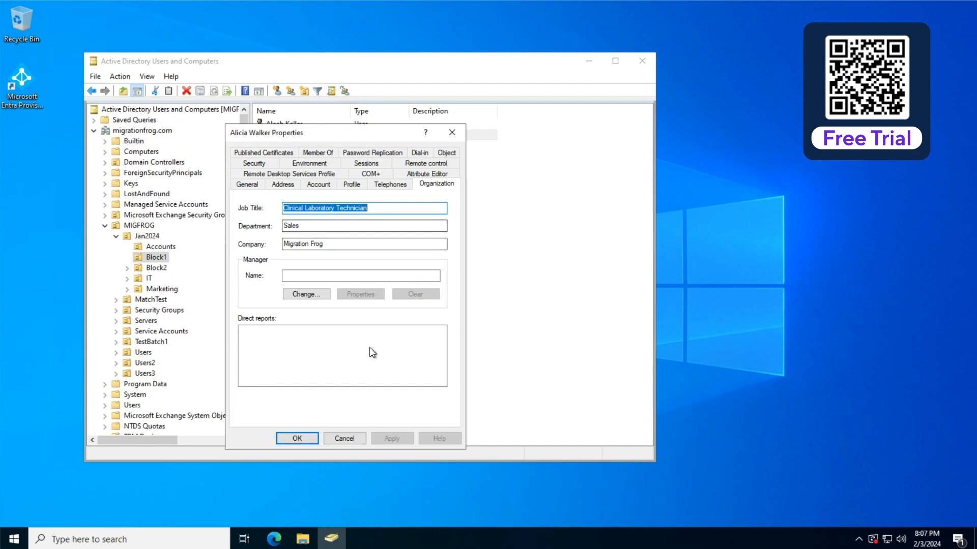
{"action": "left_click", "coordinate": [300, 439]}
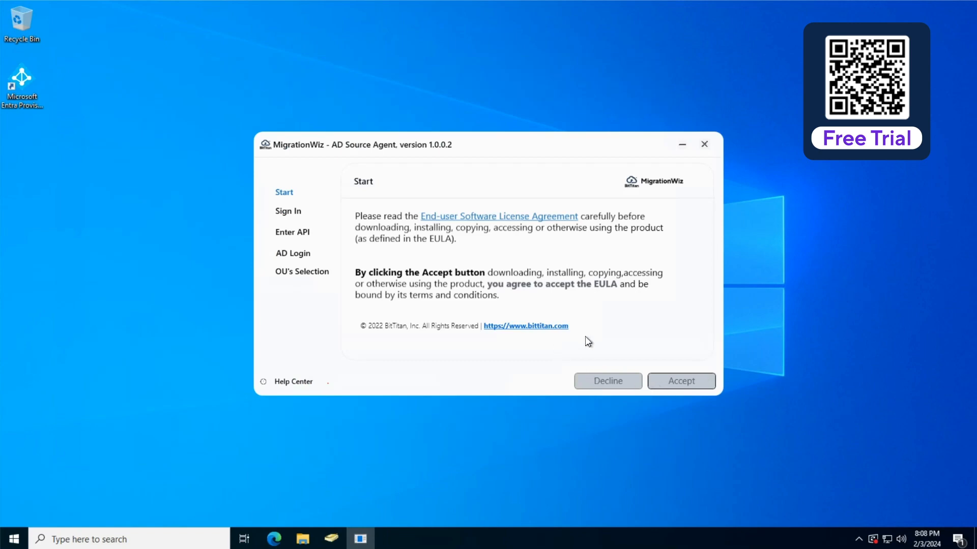
Accept the AD Source Agent's licence, sign in with the account username and password, and bind Demo AD Project using its API key
{"action": "left_click", "coordinate": [679, 381]}
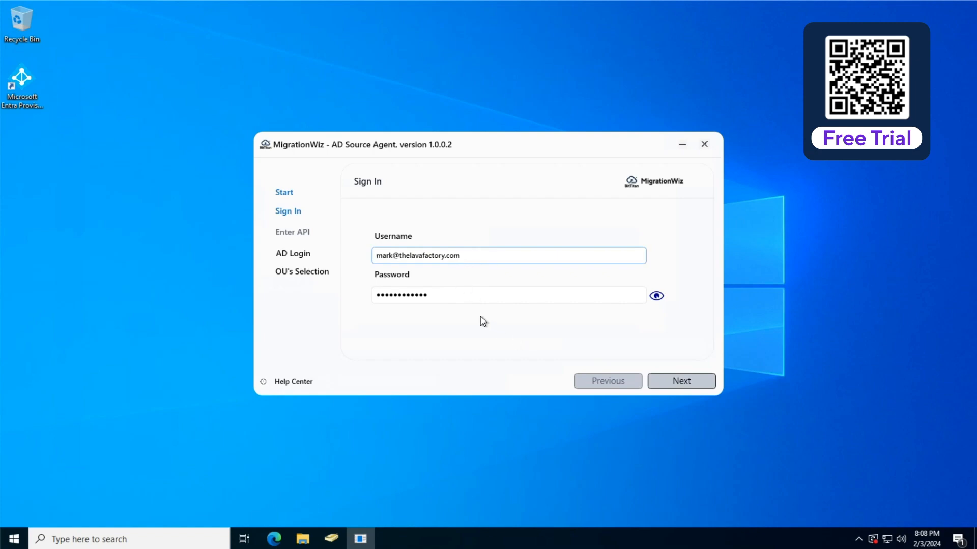
{"action": "left_click", "coordinate": [692, 383]}
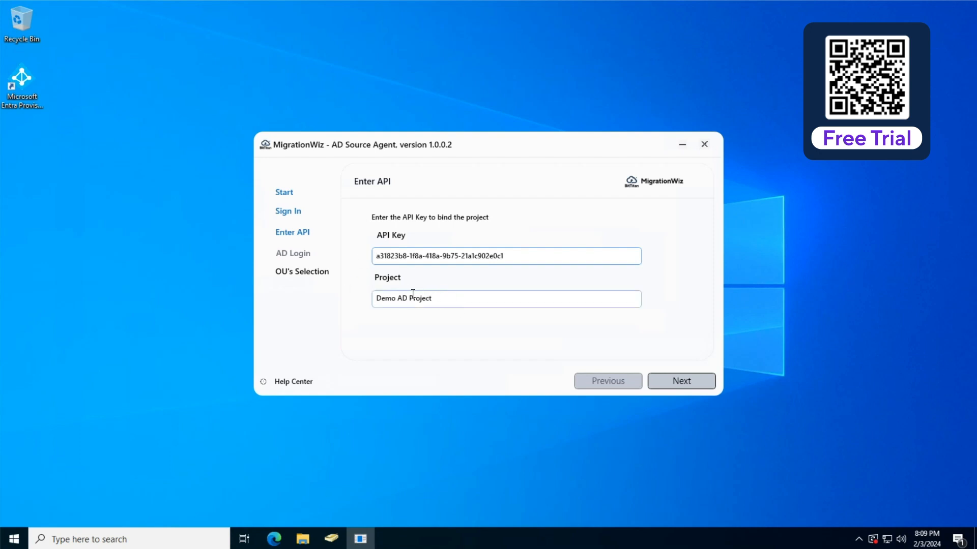
{"action": "left_click", "coordinate": [680, 385]}
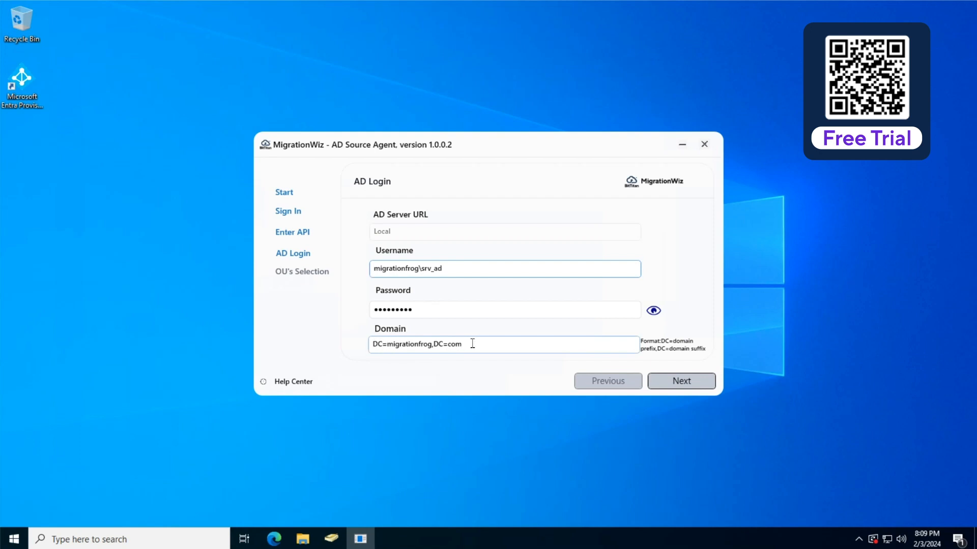
Look up the distinguishedName attribute of the MIGFROG organizational unit in Active Directory Users and Computers
{"action": "left_click", "coordinate": [334, 542]}
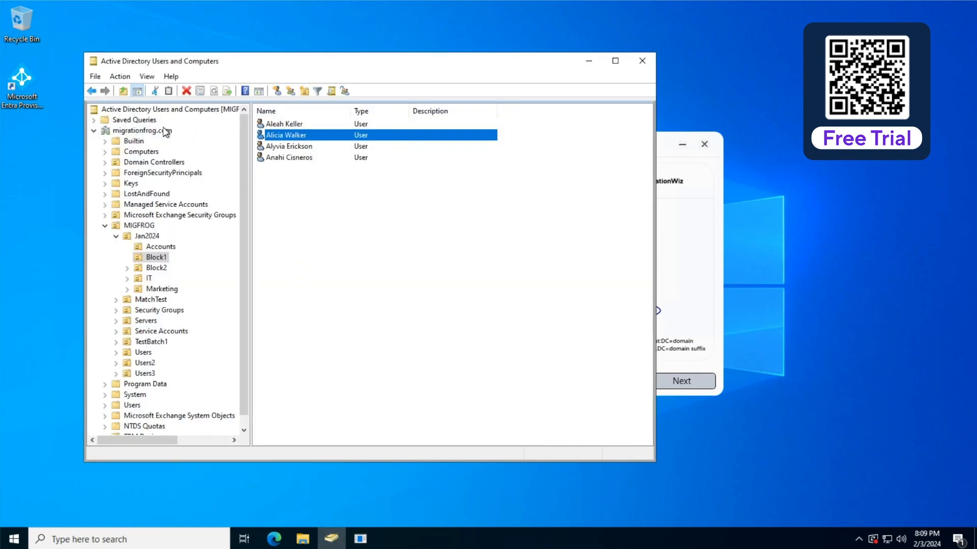
{"action": "left_click", "coordinate": [140, 227]}
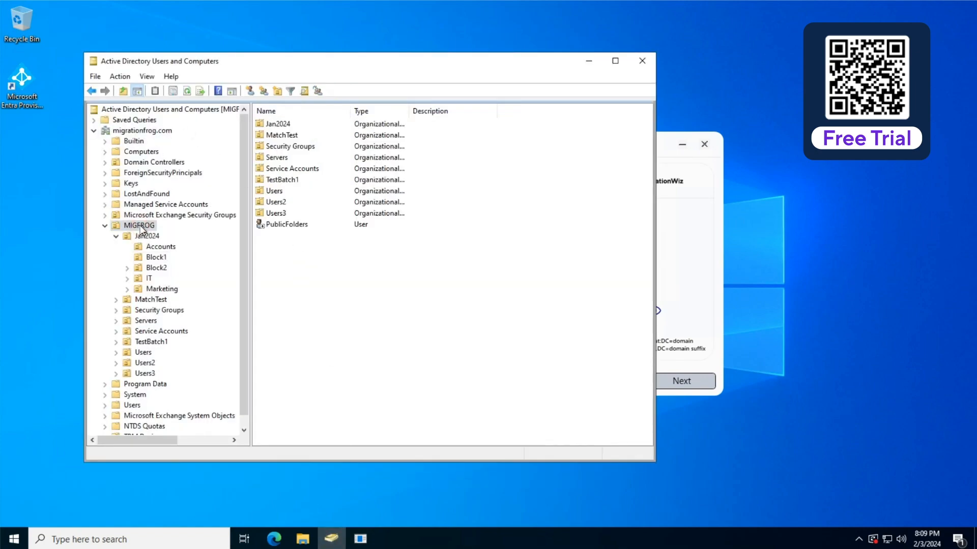
{"action": "left_click", "coordinate": [147, 77]}
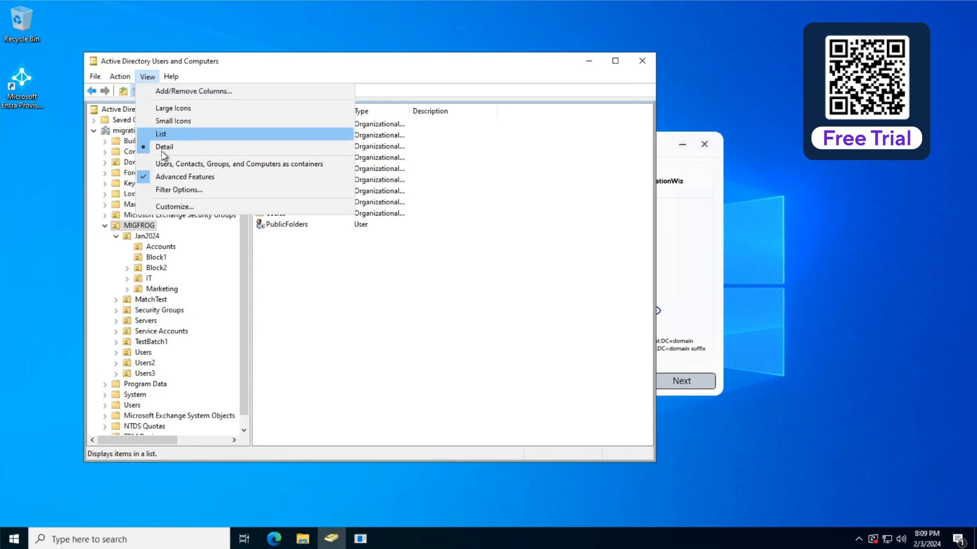
{"action": "right_click", "coordinate": [147, 226]}
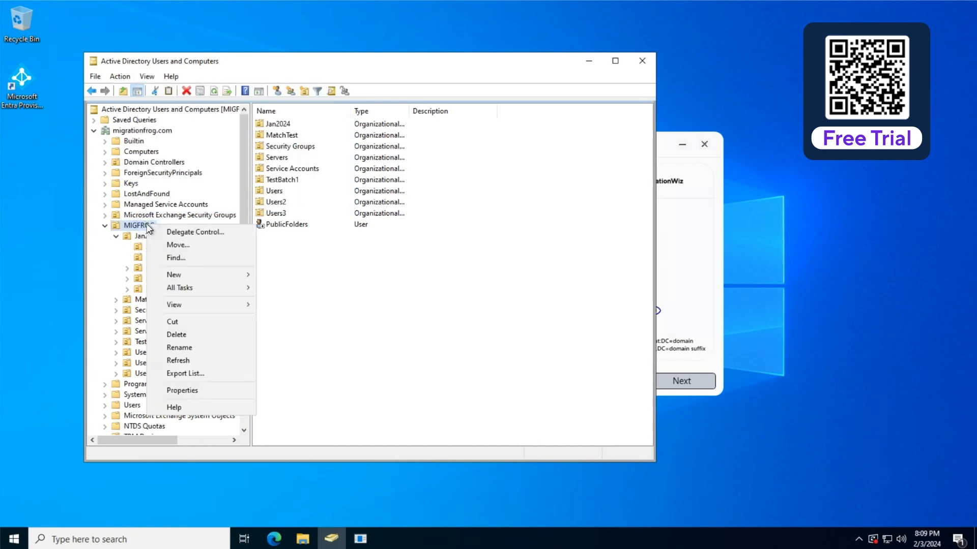
{"action": "left_click", "coordinate": [201, 391]}
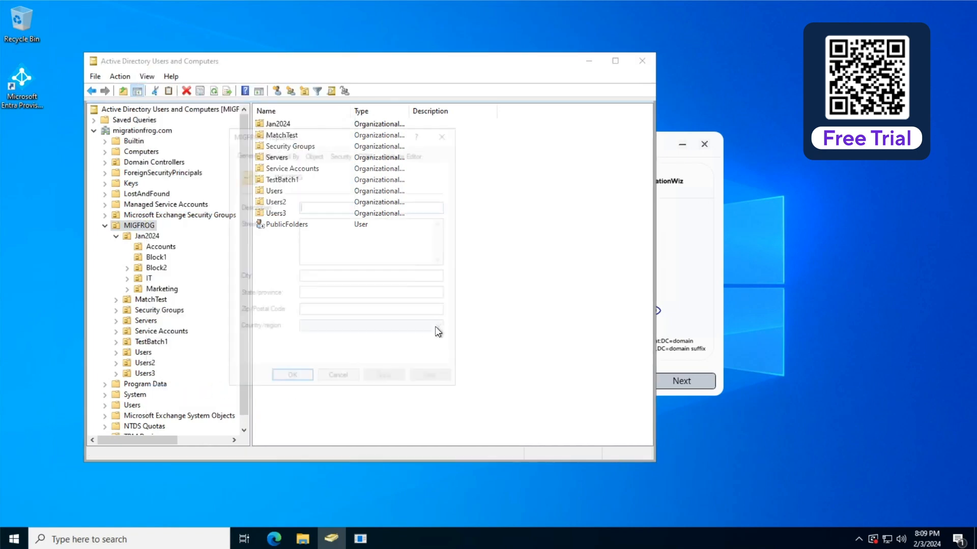
{"action": "left_click", "coordinate": [404, 153]}
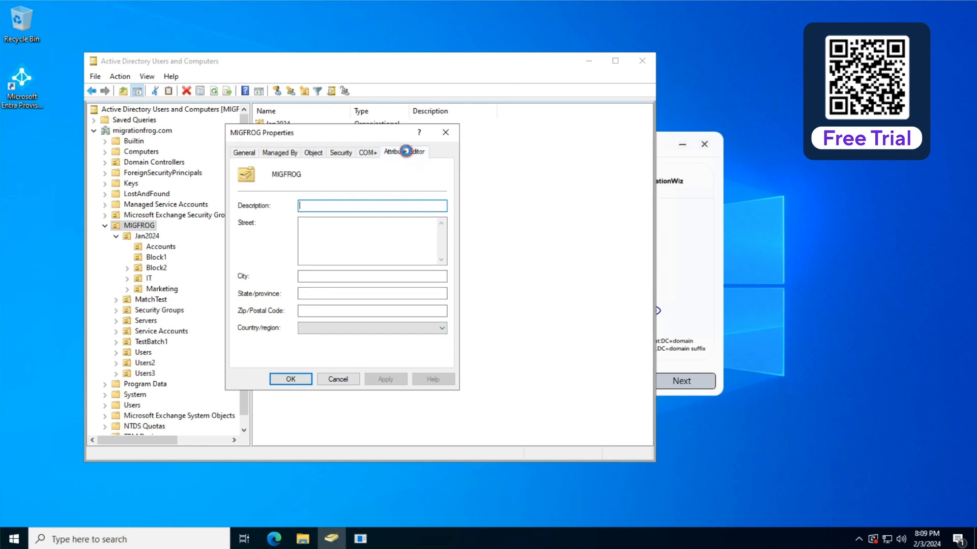
{"action": "left_click", "coordinate": [278, 199]}
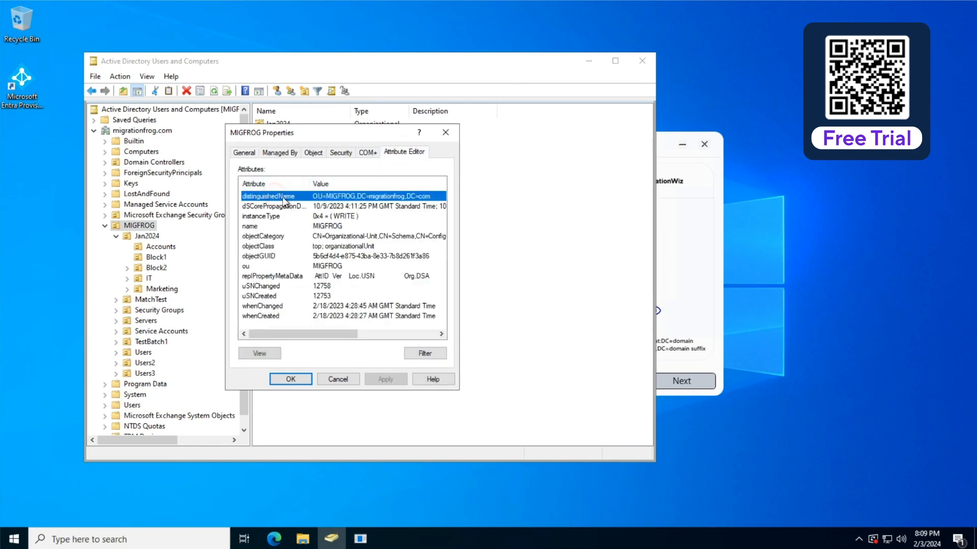
{"action": "double_click", "coordinate": [339, 198]}
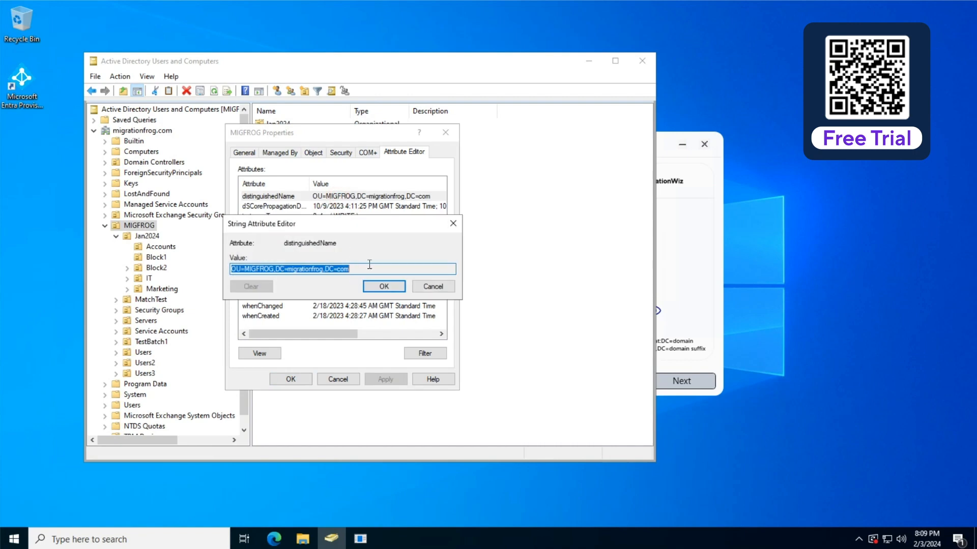
{"action": "left_click", "coordinate": [421, 286]}
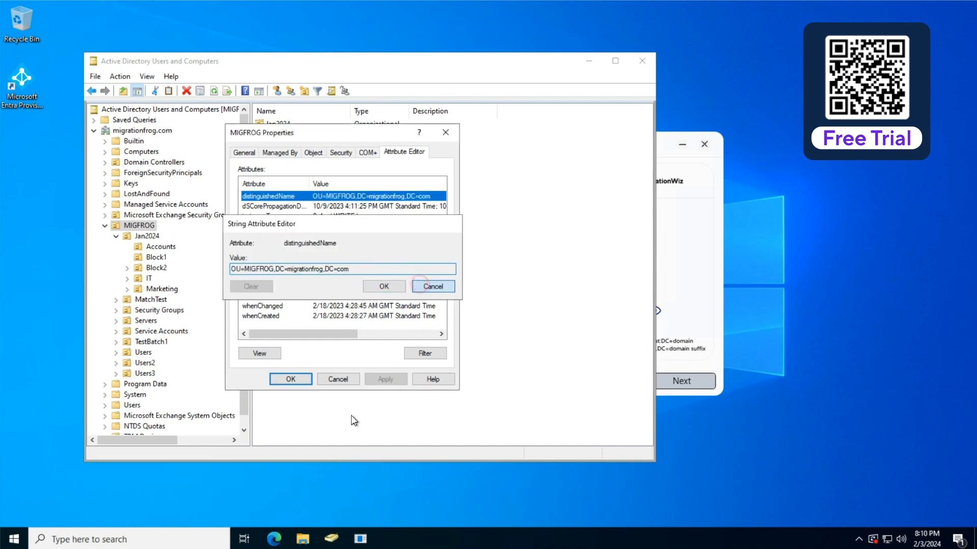
{"action": "left_click", "coordinate": [338, 379]}
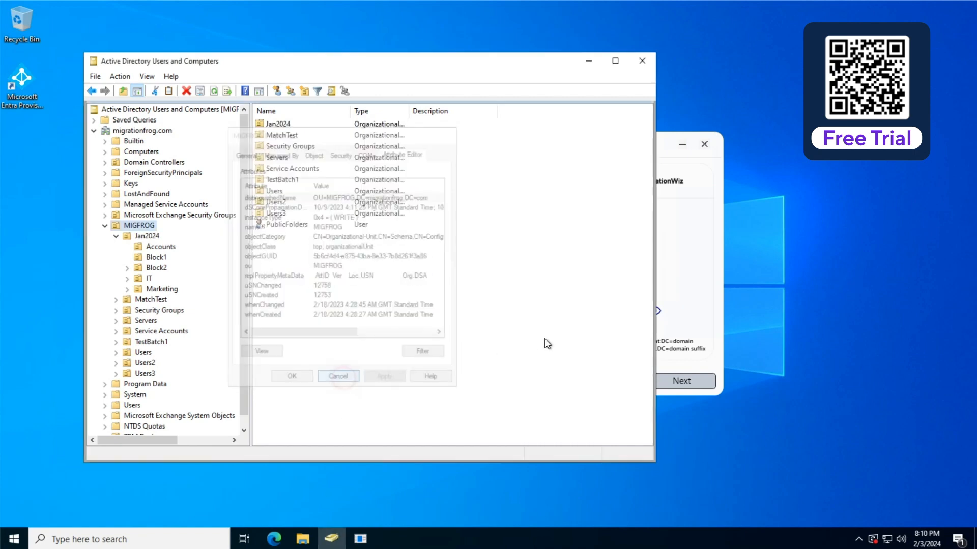
Submit the source agent's AD login for the domain DC=migrationfrog,DC=com and locate the Jan2024 units in the OU selection
{"action": "left_click", "coordinate": [699, 248]}
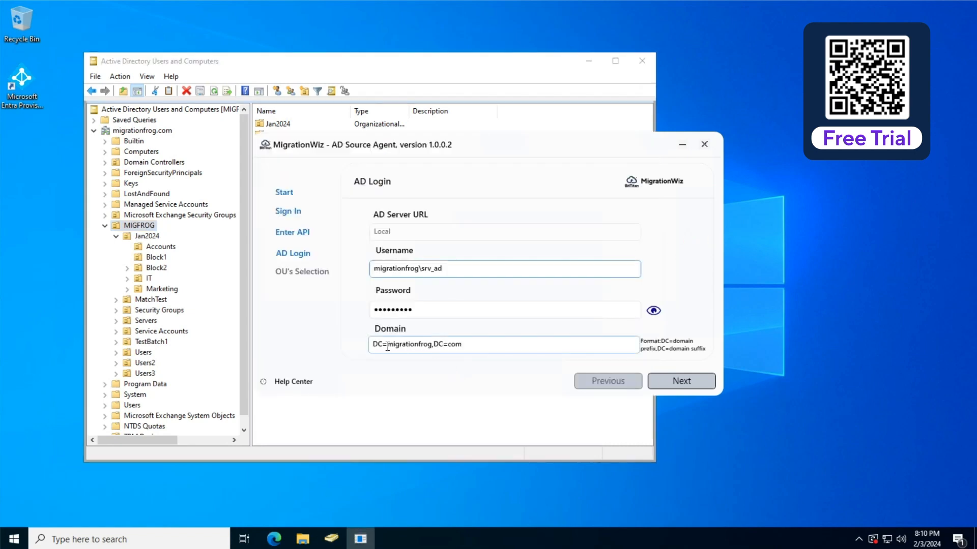
{"action": "left_click", "coordinate": [588, 62]}
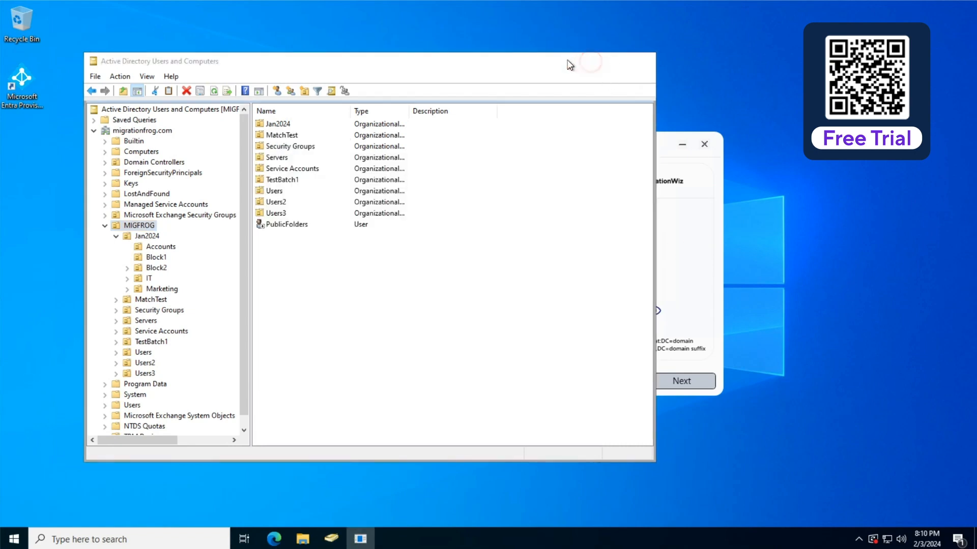
{"action": "left_click", "coordinate": [682, 382]}
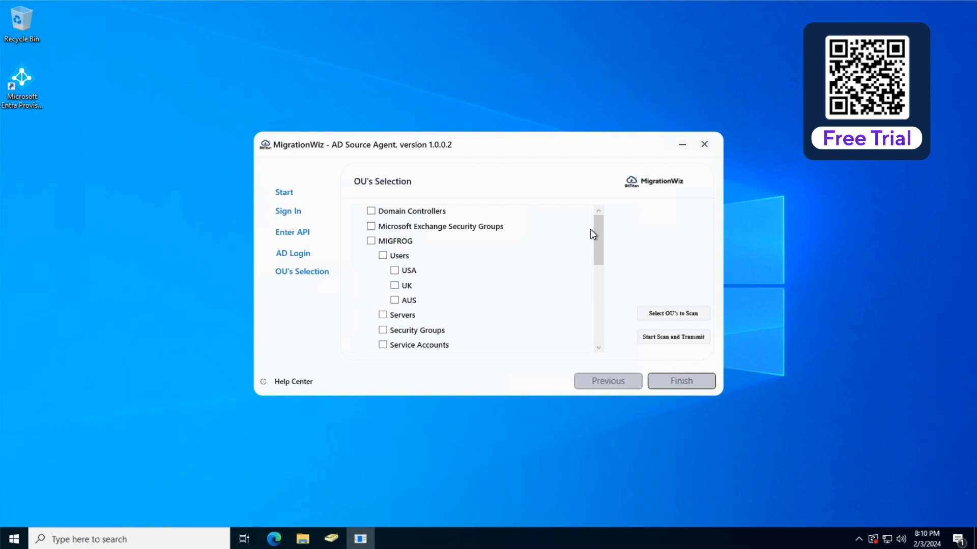
{"action": "left_click_drag", "start_coordinate": [600, 229], "coordinate": [596, 307]}
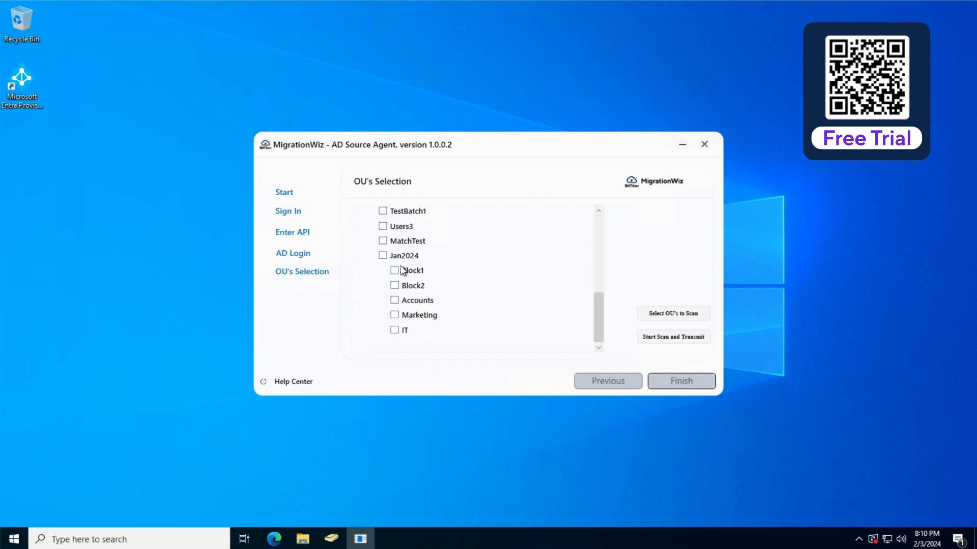
Select Jan2024 with all its sub-OUs, start the scan and transmit, and refresh Demo AD Project's object list in MigrationWiz
{"action": "left_click", "coordinate": [383, 255]}
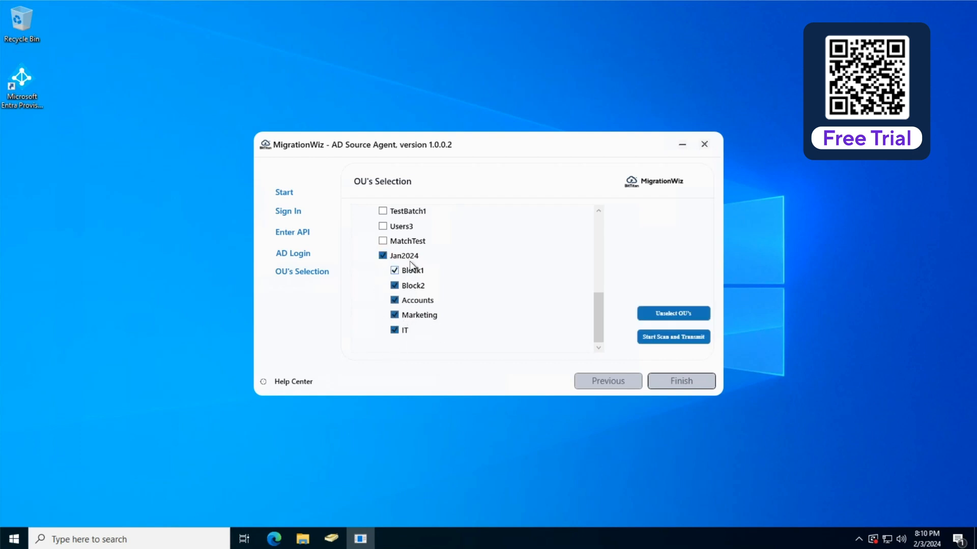
{"action": "left_click", "coordinate": [690, 340]}
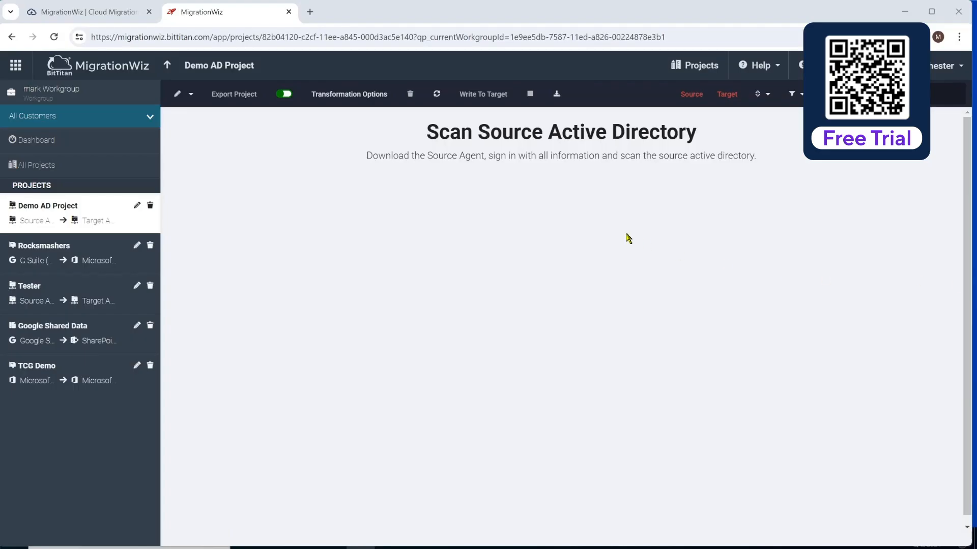
{"action": "left_click", "coordinate": [437, 95]}
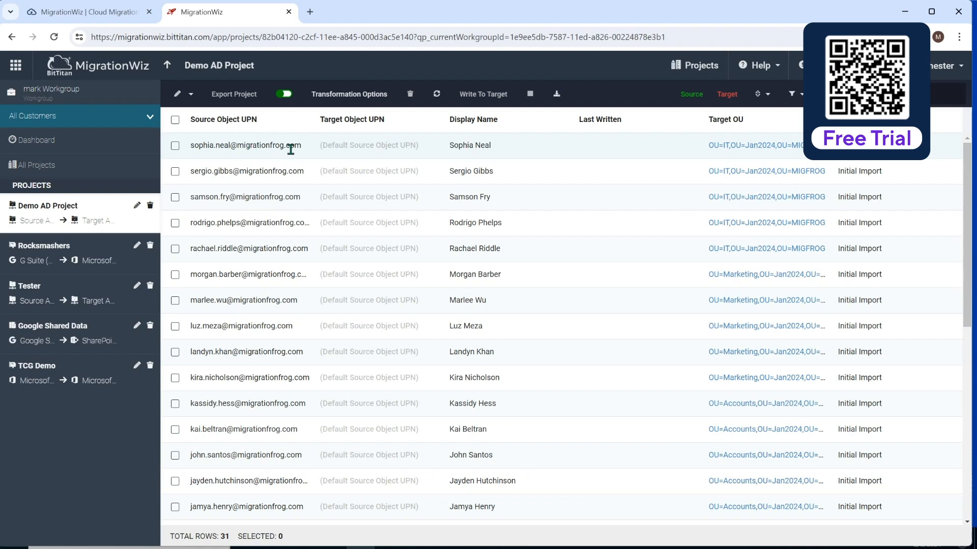
Accept Default Source Object UPN as the project's transformation option and save SAM Account Name as its matching criteria
{"action": "left_click", "coordinate": [347, 94]}
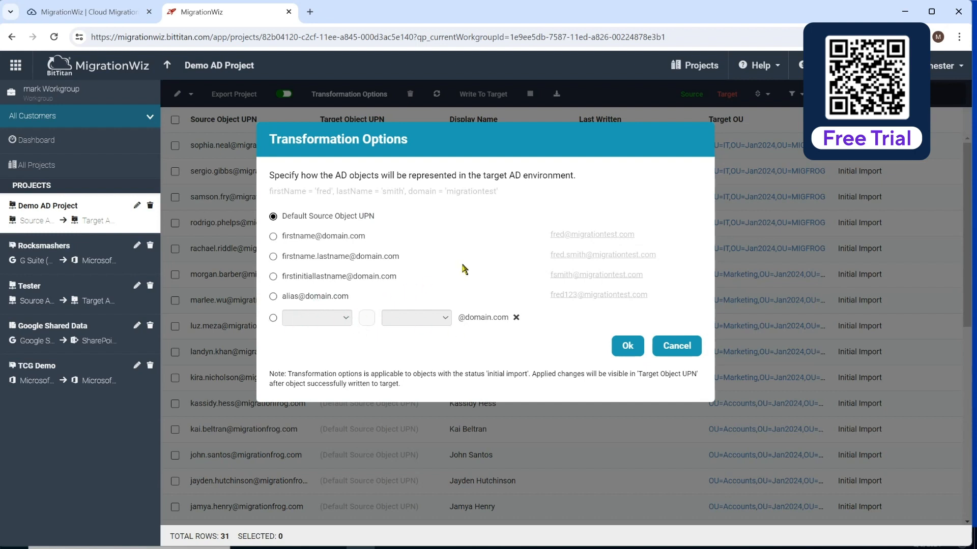
{"action": "left_click", "coordinate": [629, 347]}
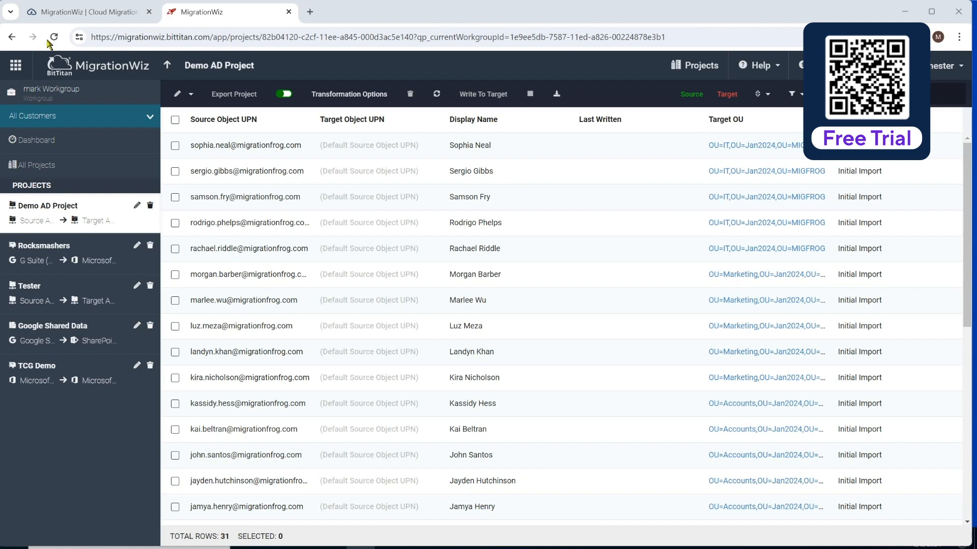
{"action": "left_click", "coordinate": [192, 96]}
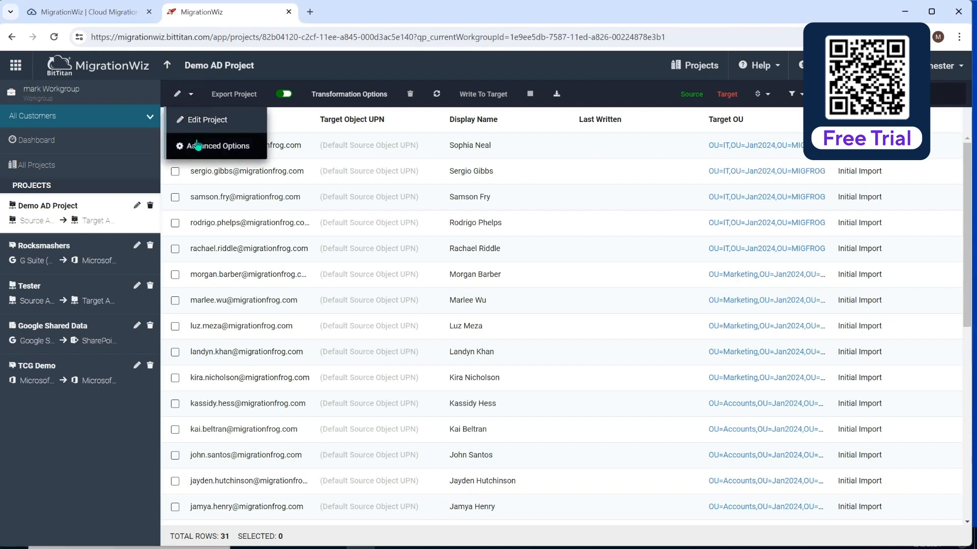
{"action": "left_click", "coordinate": [198, 148]}
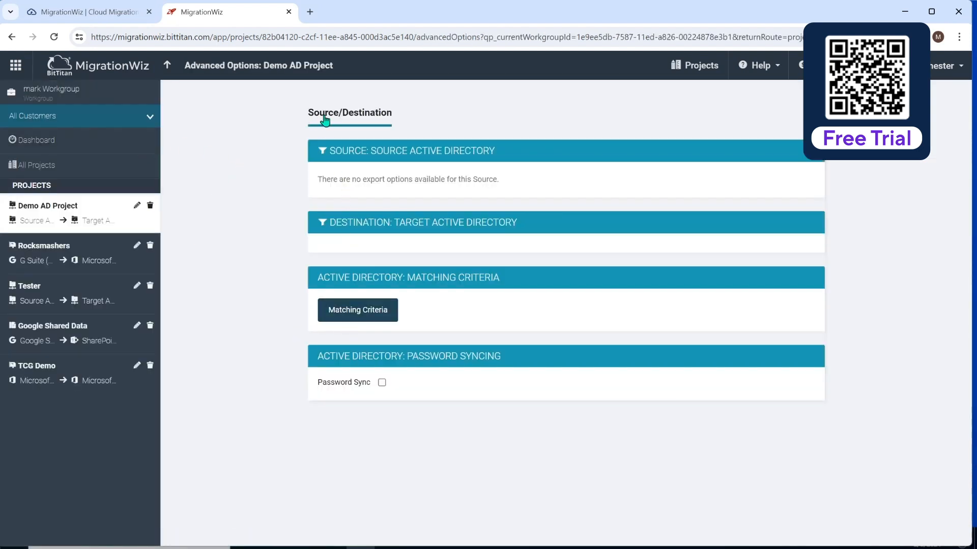
{"action": "left_click", "coordinate": [366, 316]}
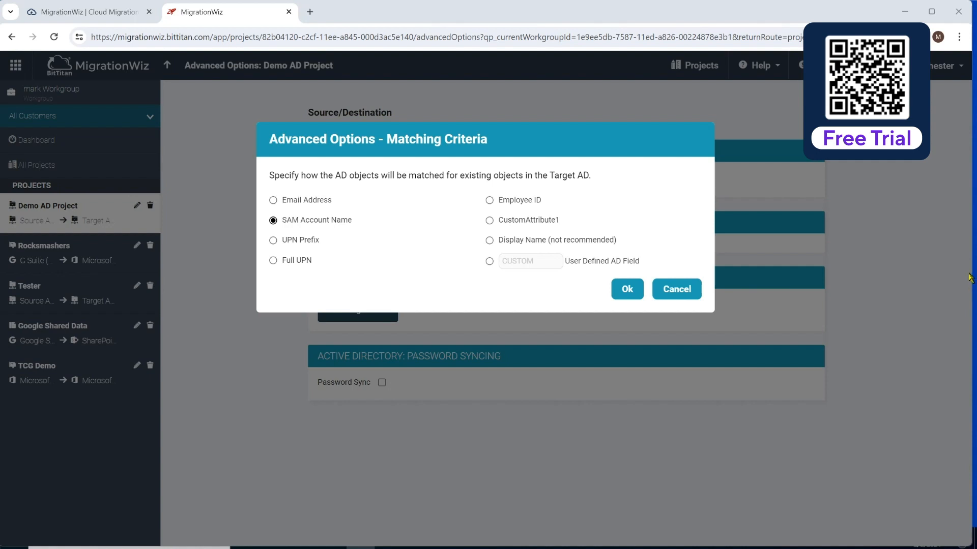
{"action": "left_click", "coordinate": [489, 200]}
{"action": "left_click", "coordinate": [273, 220]}
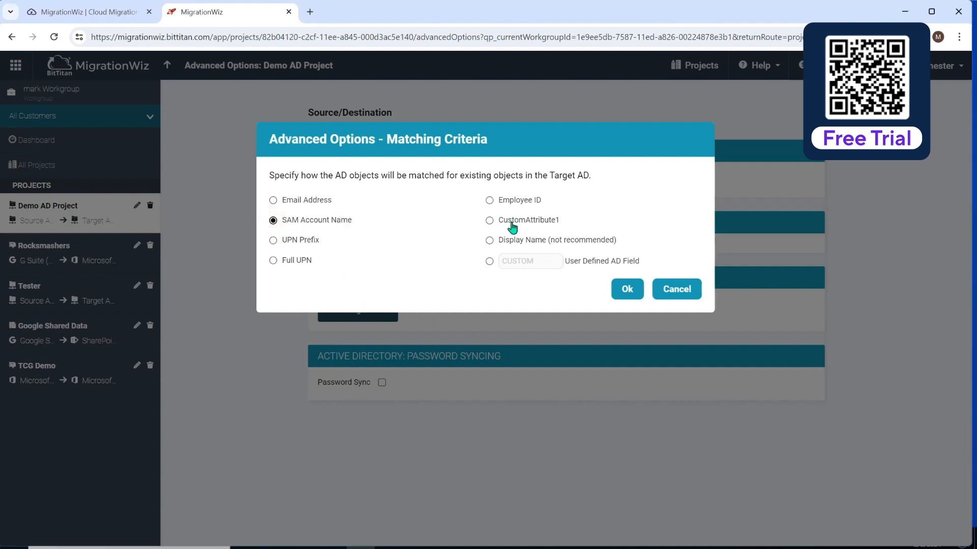
{"action": "left_click", "coordinate": [625, 290]}
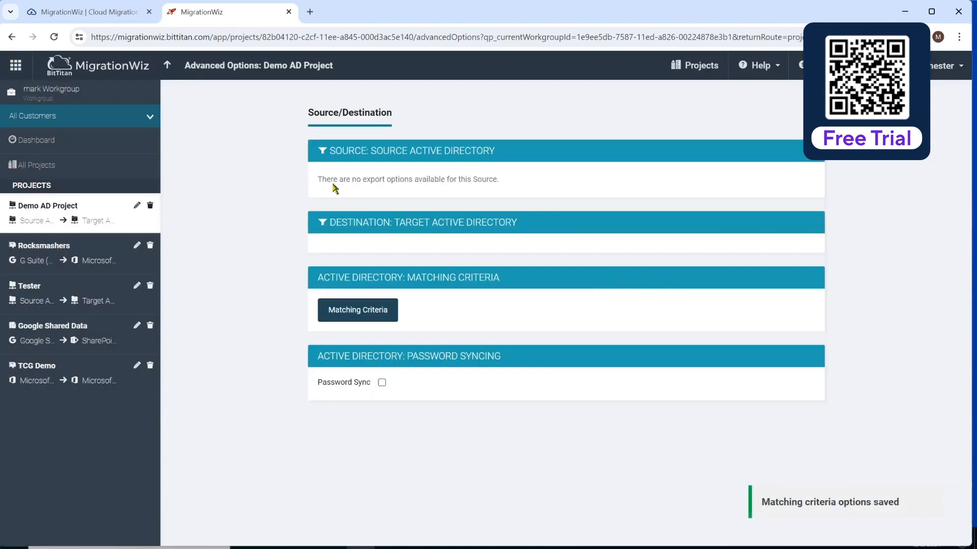
{"action": "left_click", "coordinate": [171, 69]}
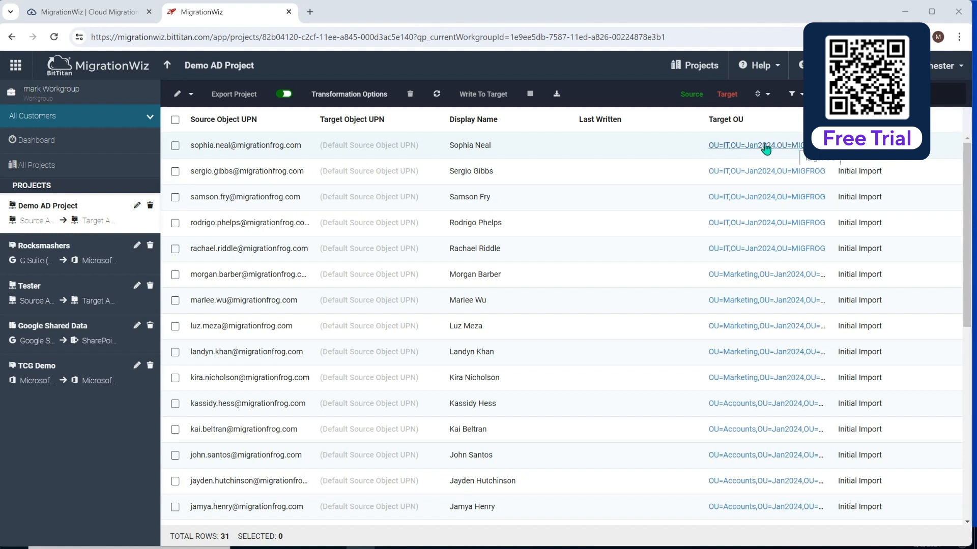
Set the first listed object's target OU to OU=IT2,OU=Jan2024,OU=MIGFROG
{"action": "left_click", "coordinate": [733, 147]}
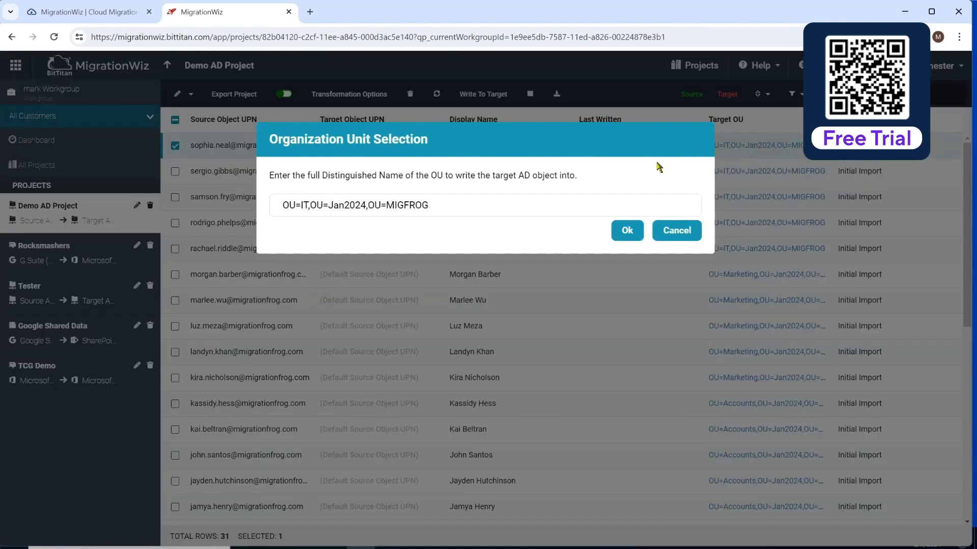
{"action": "type", "text": "2"}
{"action": "left_click", "coordinate": [631, 232]}
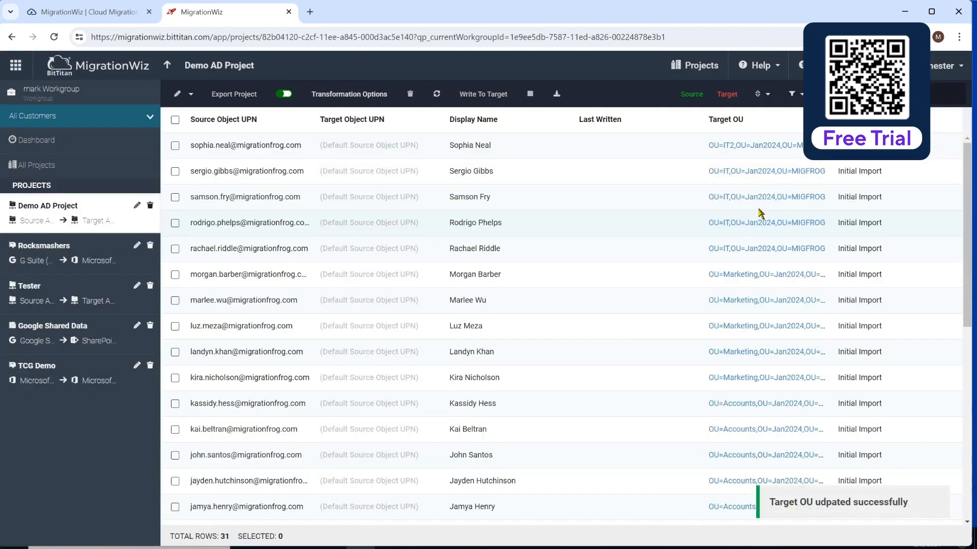
Copy the first object's target OU and apply OU=IT2,OU=Jan2024,OU=MIGFROG to the second and fourth listed objects together
{"action": "left_click", "coordinate": [753, 147]}
{"action": "left_click_drag", "start_coordinate": [447, 205], "coordinate": [208, 193]}
{"action": "key", "text": "ctrl+c"}
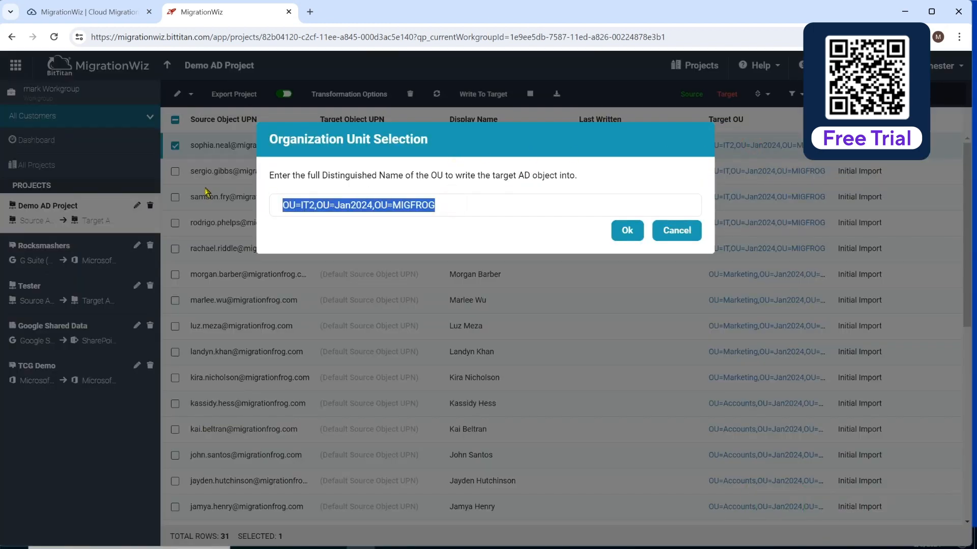
{"action": "left_click", "coordinate": [630, 232]}
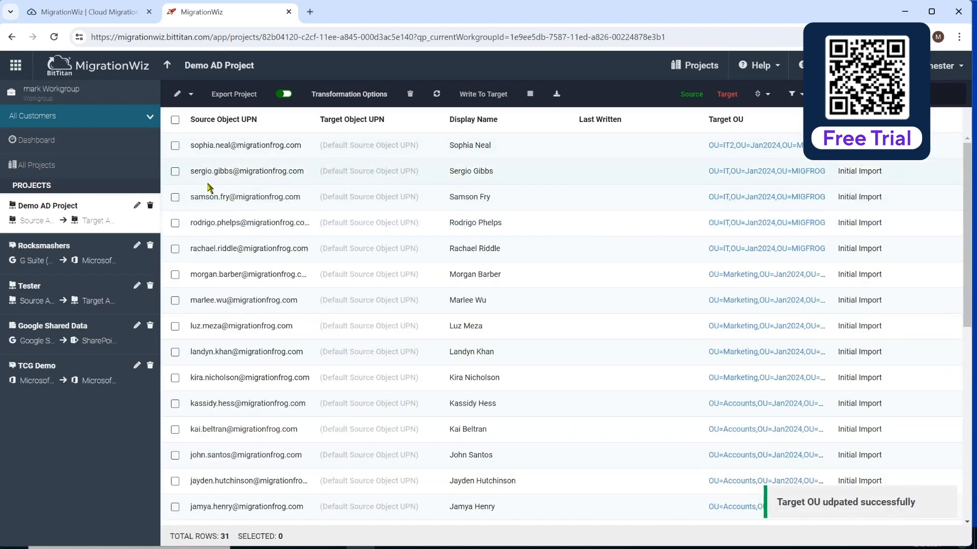
{"action": "left_click", "coordinate": [175, 172]}
{"action": "left_click", "coordinate": [175, 223]}
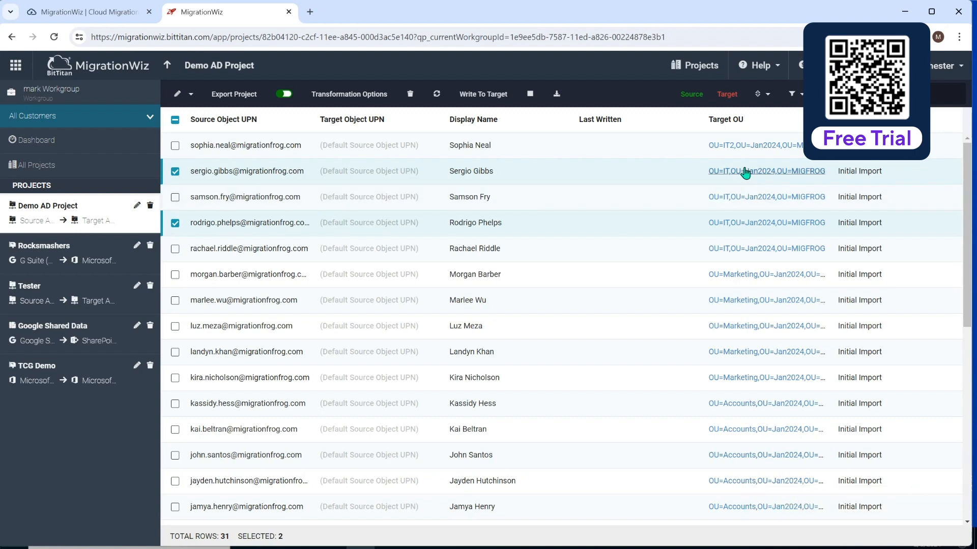
{"action": "left_click", "coordinate": [710, 173]}
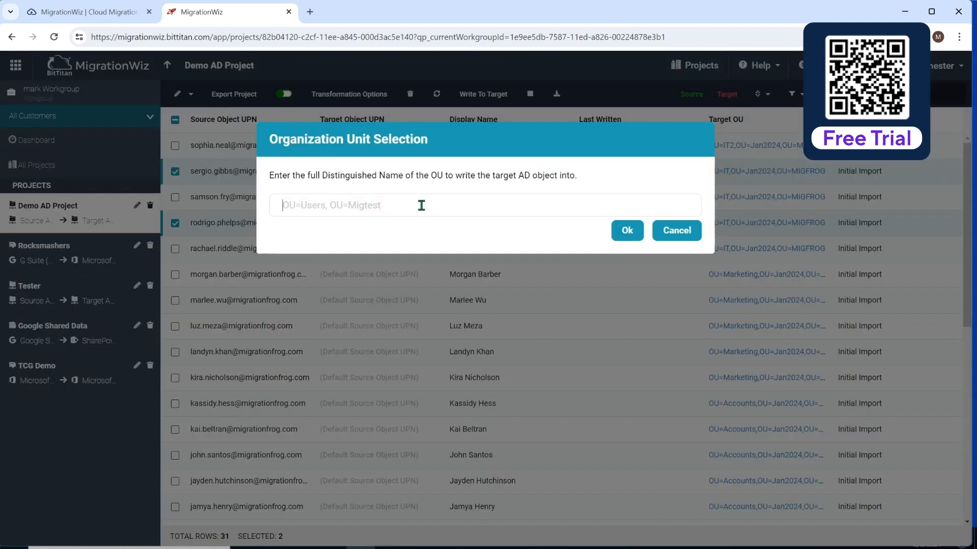
{"action": "key", "text": "ctrl+v"}
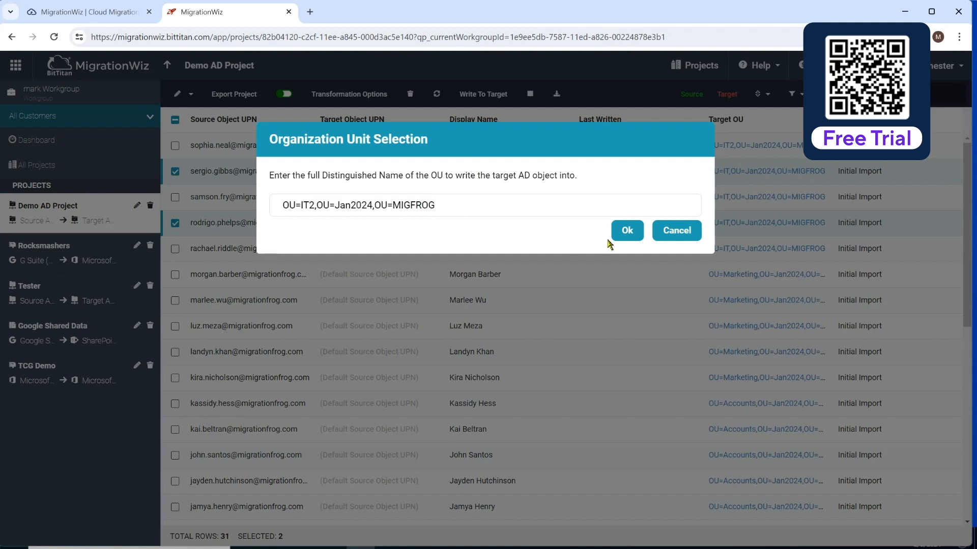
{"action": "left_click", "coordinate": [627, 231]}
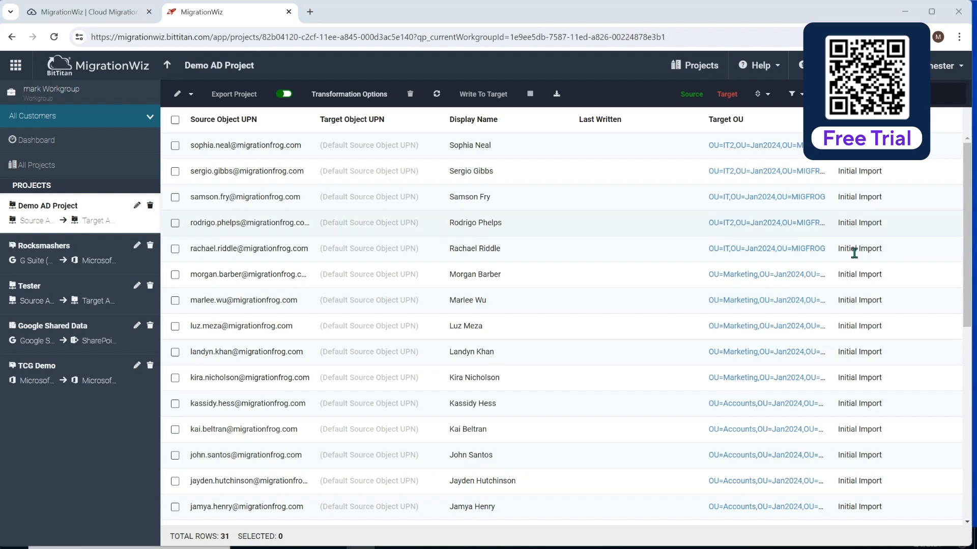
Enable Password Sync in the advanced options of Demo AD Project and return to its object list
{"action": "left_click", "coordinate": [192, 94]}
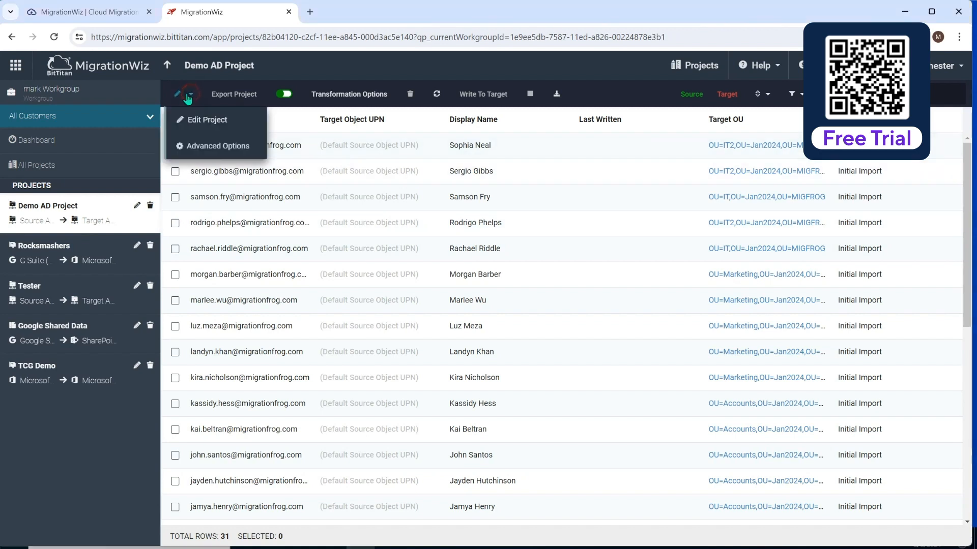
{"action": "left_click", "coordinate": [213, 146]}
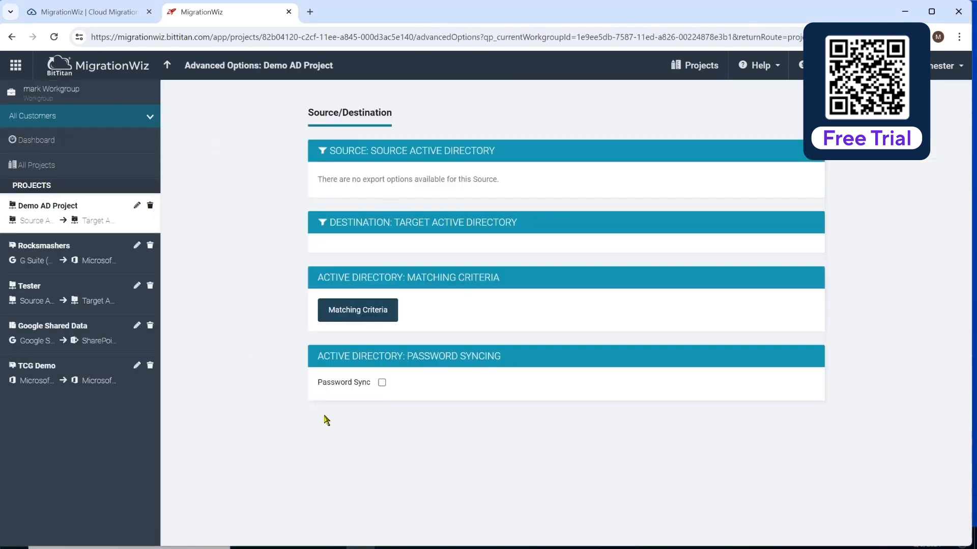
{"action": "left_click", "coordinate": [382, 383]}
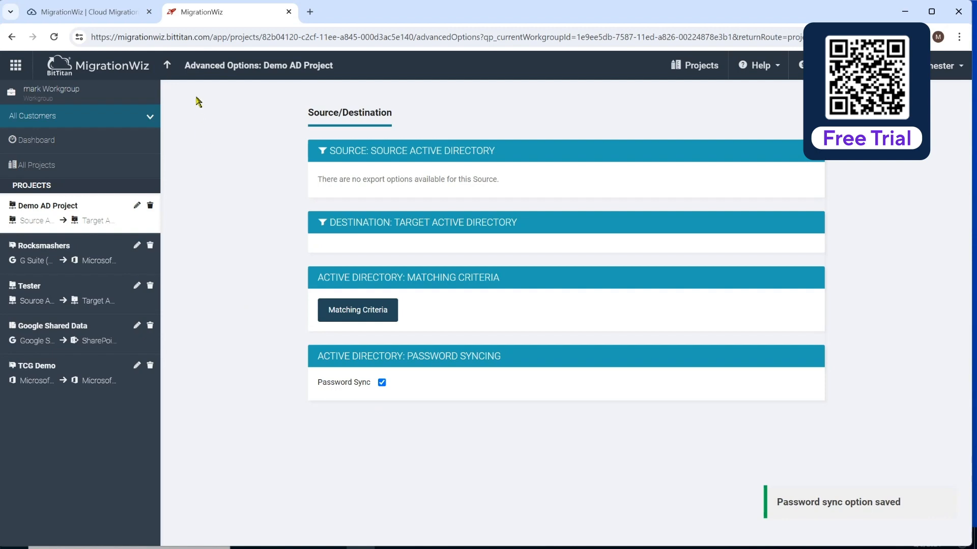
{"action": "left_click", "coordinate": [169, 69]}
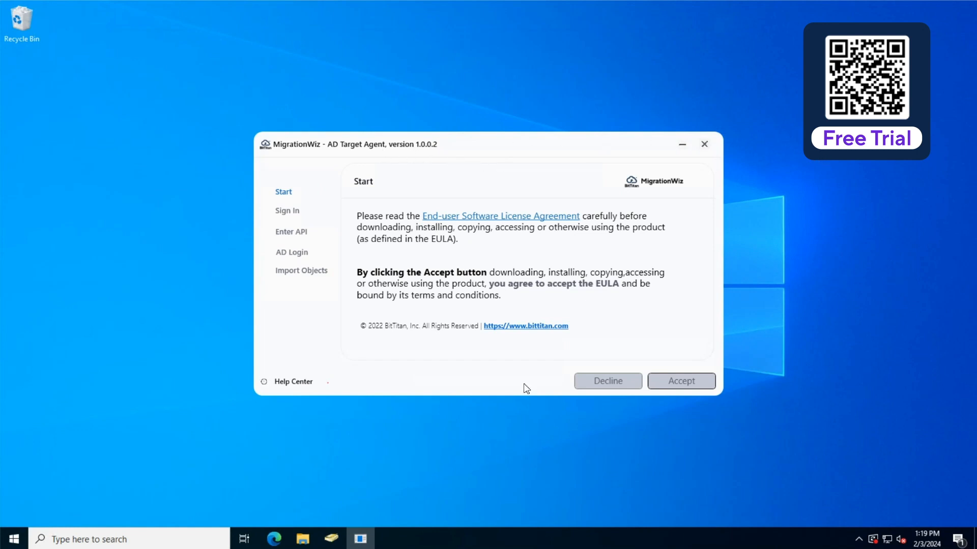
Accept the AD Target Agent's licence, sign in with the account username and password, and bind Demo AD Project using its API key
{"action": "left_click", "coordinate": [700, 384]}
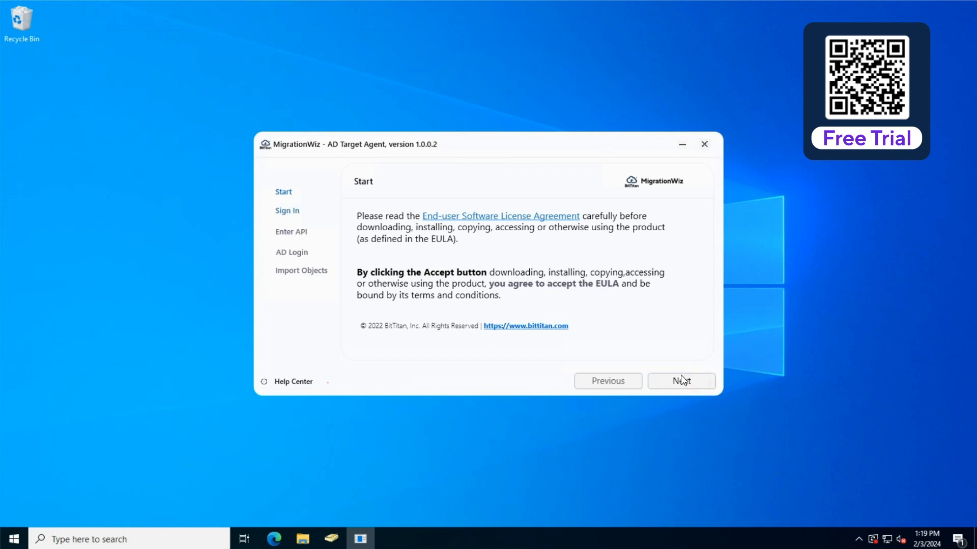
{"action": "left_click", "coordinate": [681, 381]}
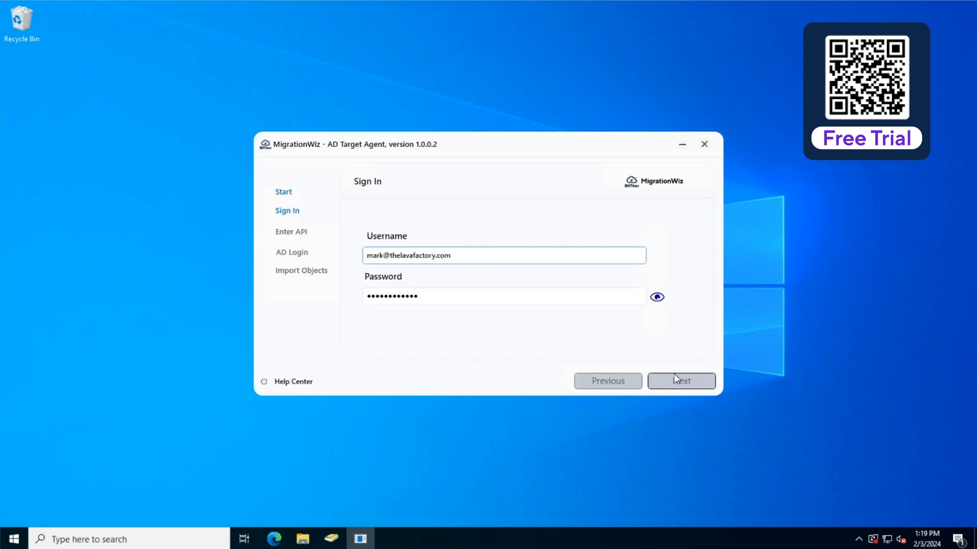
{"action": "left_click", "coordinate": [686, 385]}
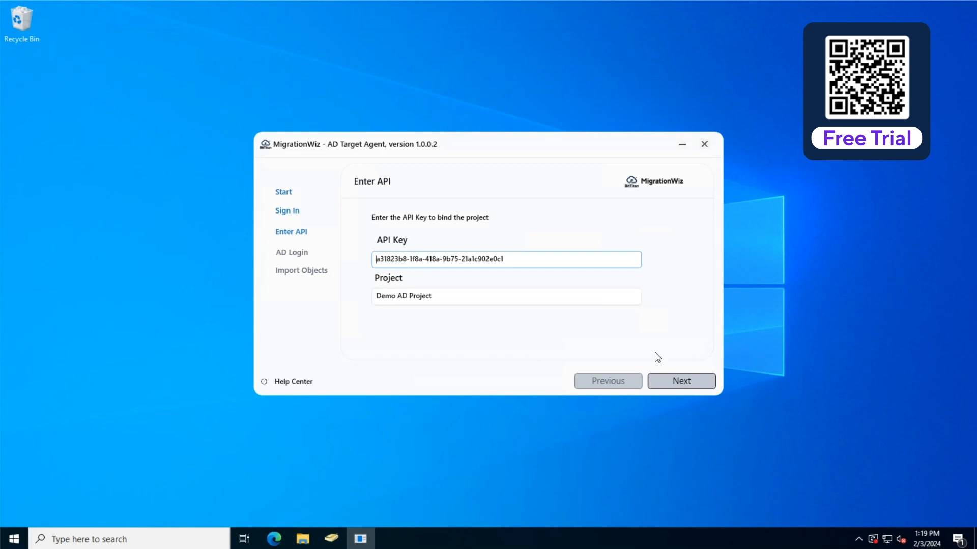
{"action": "left_click", "coordinate": [680, 385]}
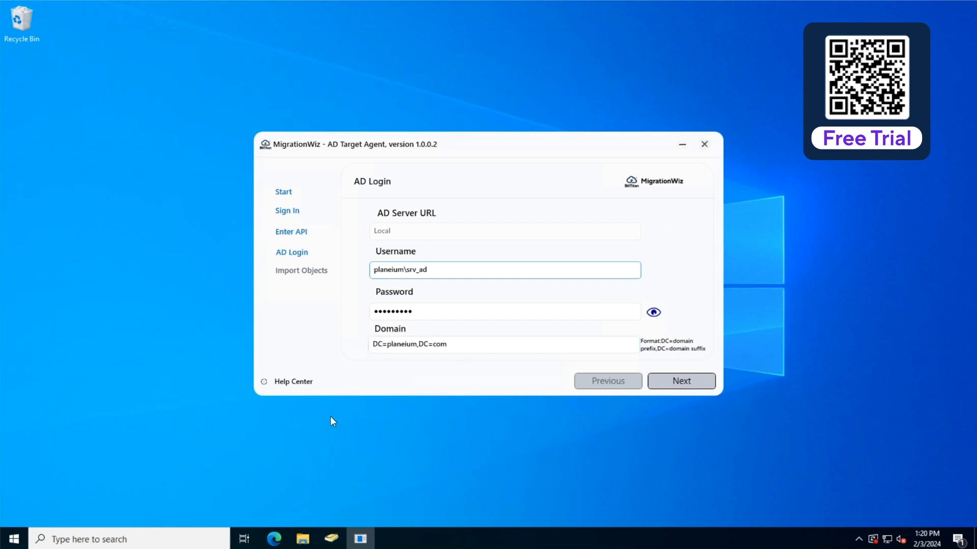
Switch to Active Directory Users and Computers and create an organizational unit named MigWiz Inbound Accounts under planeium.com
{"action": "left_click", "coordinate": [333, 542]}
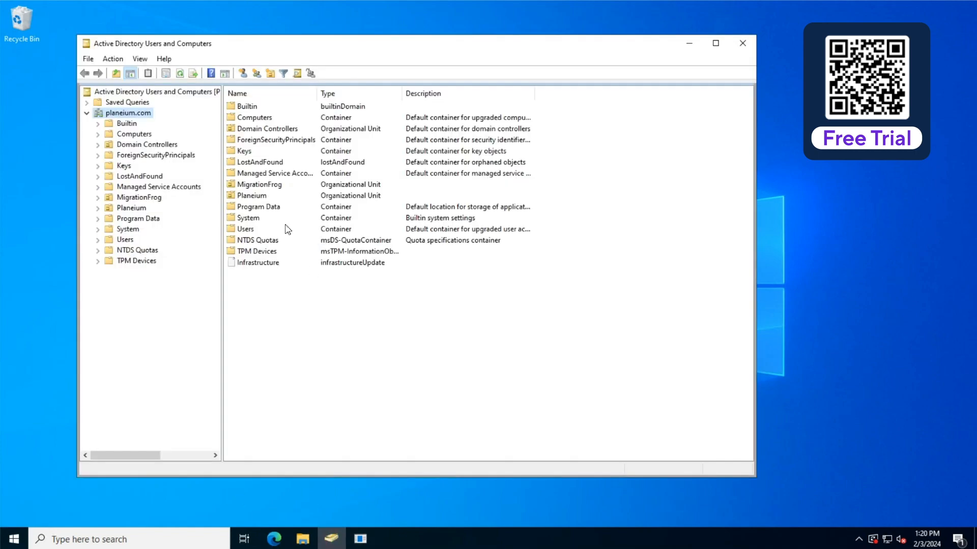
{"action": "right_click", "coordinate": [137, 112]}
{"action": "mouse_move", "coordinate": [258, 201]}
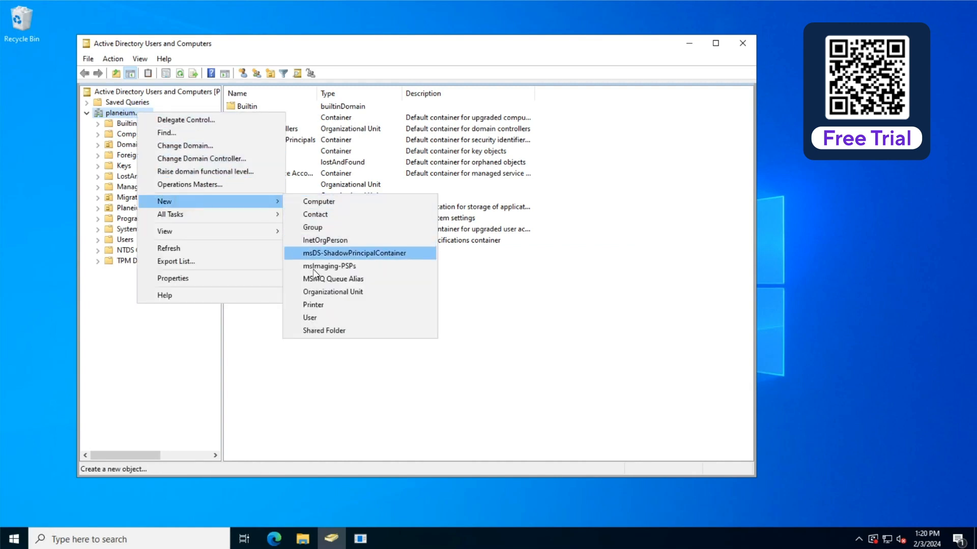
{"action": "left_click", "coordinate": [313, 293]}
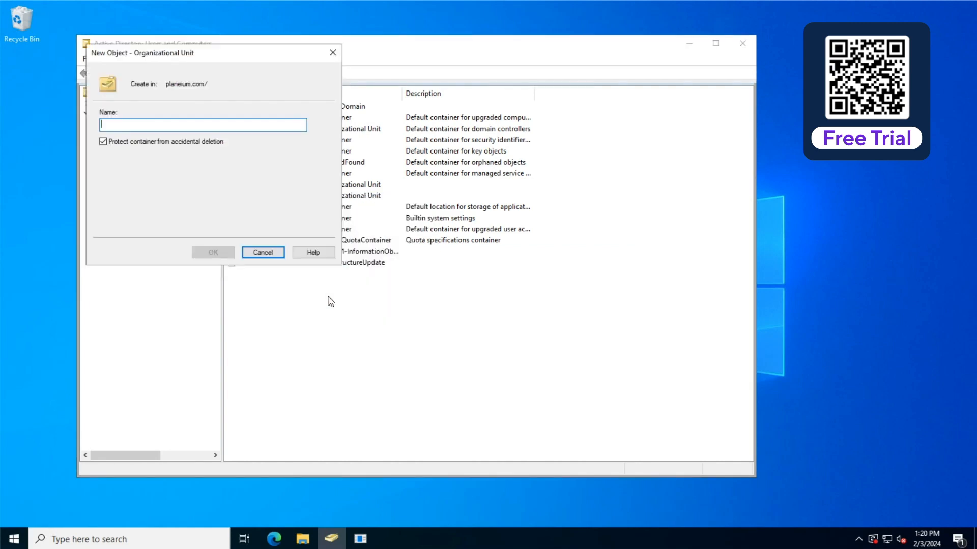
{"action": "type", "text": "MigWiz Inbound Accounts"}
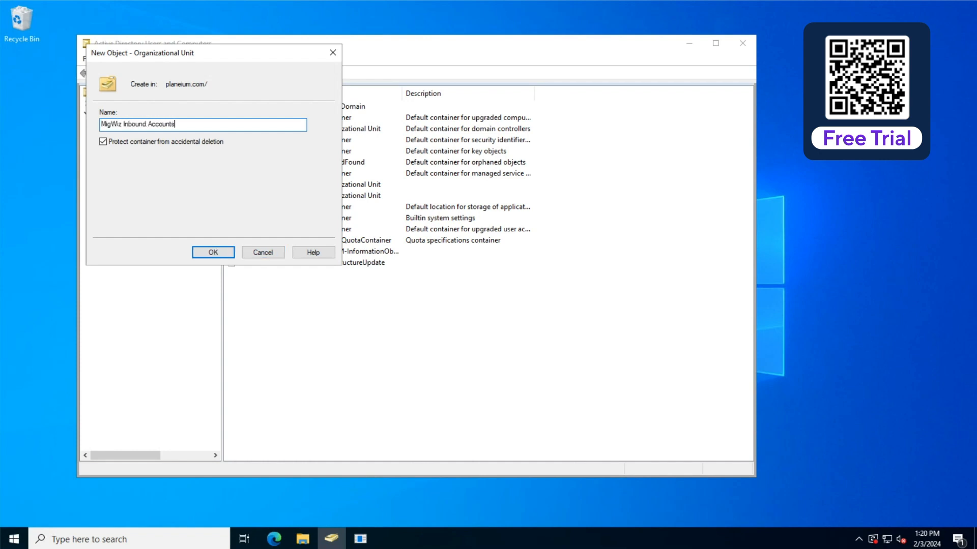
{"action": "key", "text": "Return"}
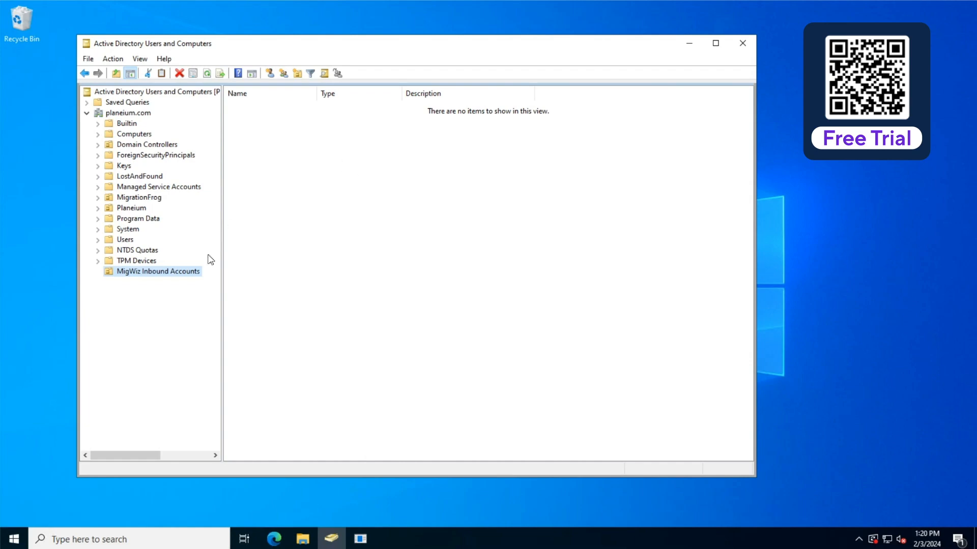
Copy the distinguishedName value of the MigWiz Inbound Accounts organizational unit from its properties and close them
{"action": "right_click", "coordinate": [182, 274]}
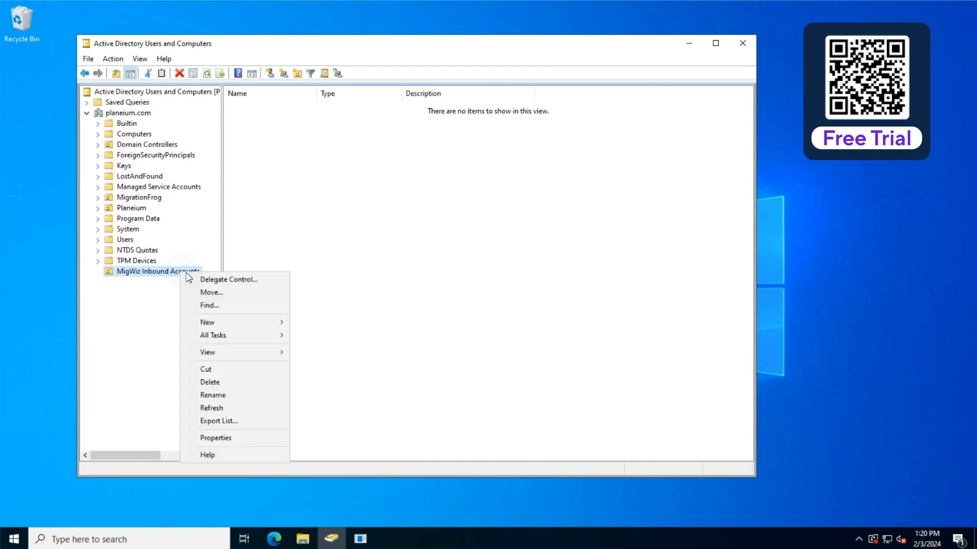
{"action": "left_click", "coordinate": [241, 441]}
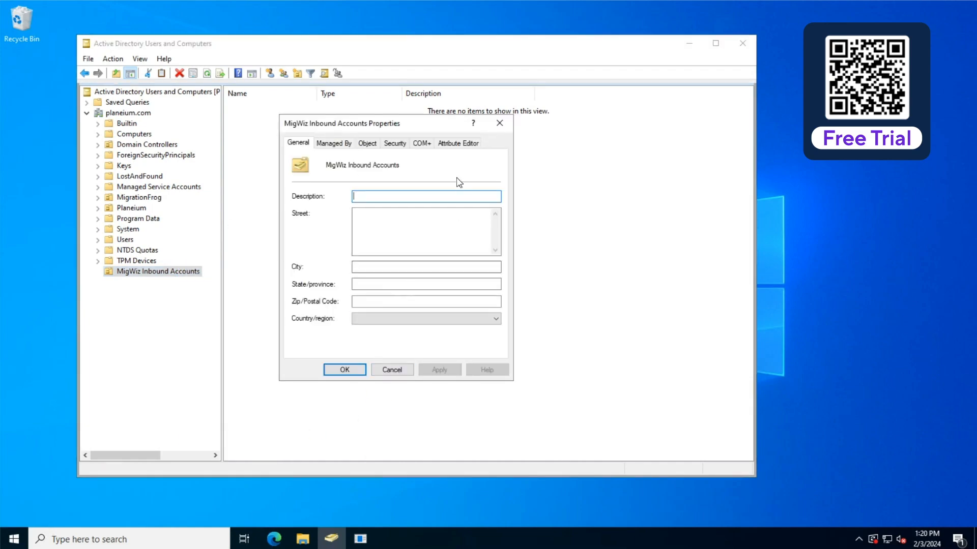
{"action": "left_click", "coordinate": [454, 141]}
{"action": "left_click", "coordinate": [416, 187]}
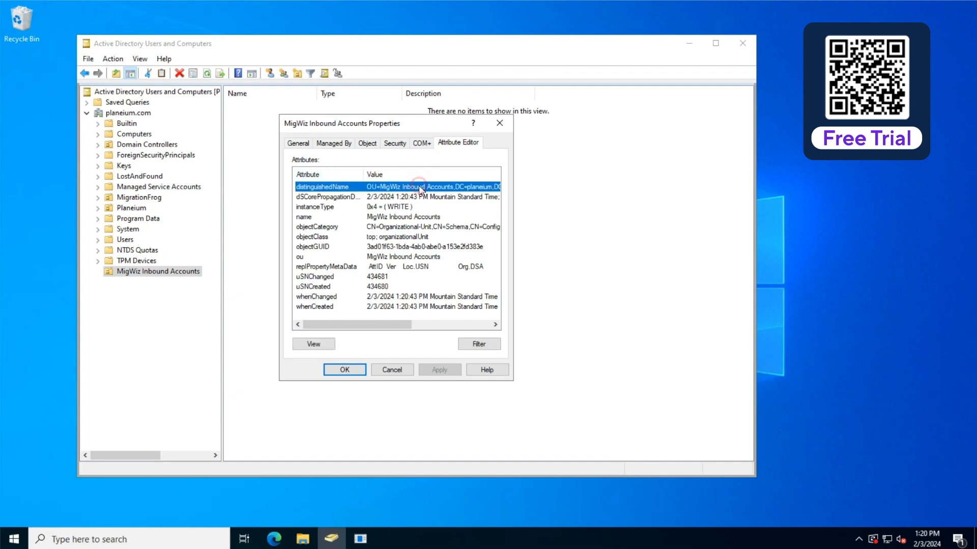
{"action": "double_click", "coordinate": [417, 188]}
{"action": "key", "text": "ctrl+c"}
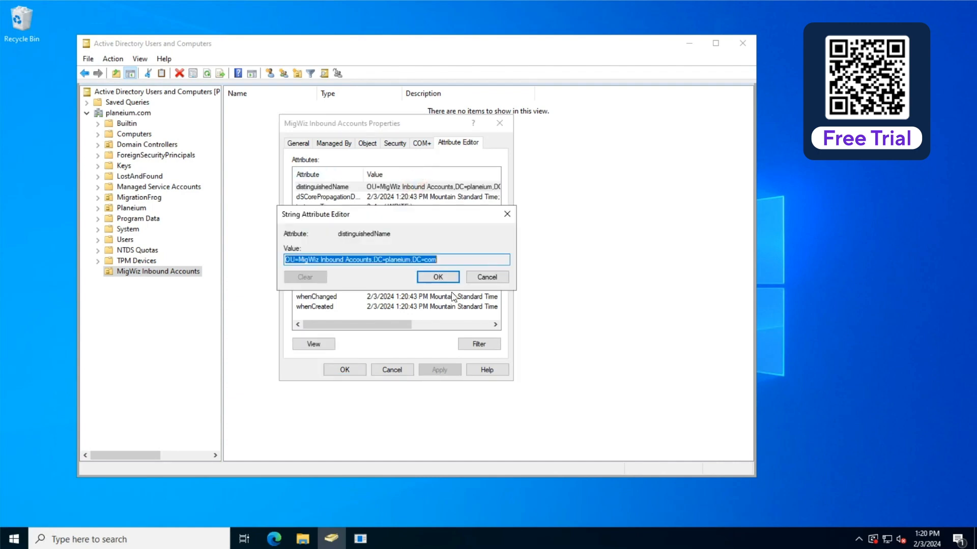
{"action": "left_click", "coordinate": [437, 278]}
{"action": "left_click", "coordinate": [393, 371]}
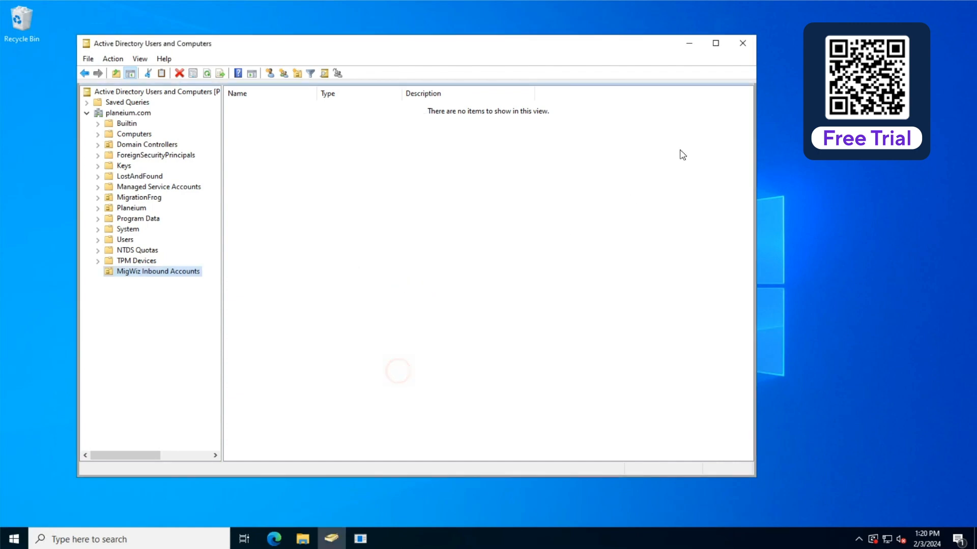
In the AD Target Agent, set the login domain to OU=MigWiz Inbound Accounts,DC=planeium,DC=com and proceed to Import Objects
{"action": "left_click", "coordinate": [689, 43]}
{"action": "left_click_drag", "start_coordinate": [473, 343], "coordinate": [351, 348]}
{"action": "key", "text": "ctrl+v"}
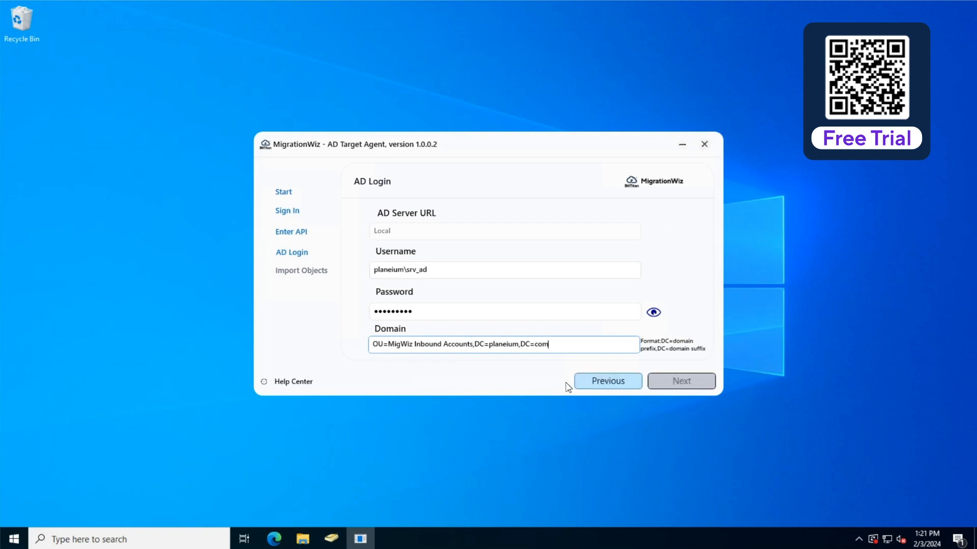
{"action": "left_click", "coordinate": [678, 380]}
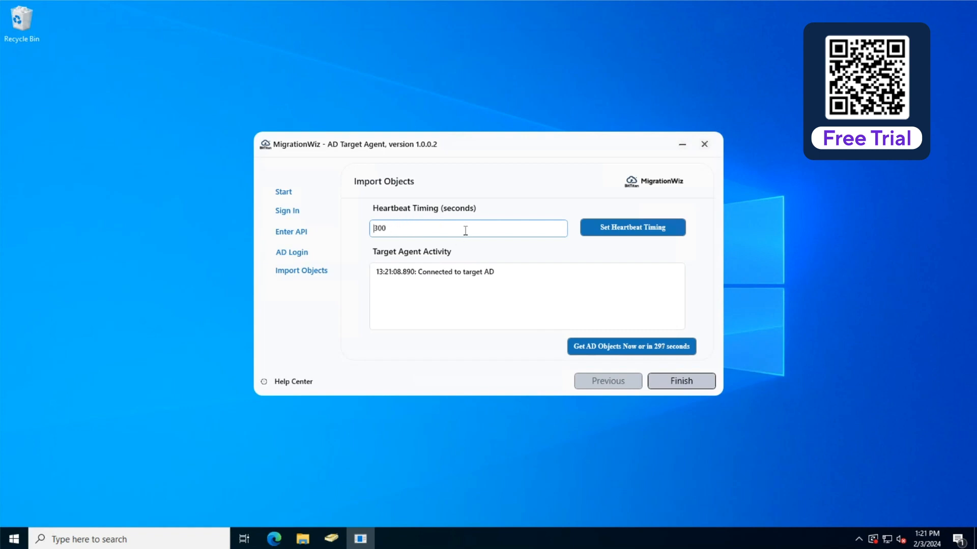
{"action": "mouse_move", "coordinate": [465, 230]}
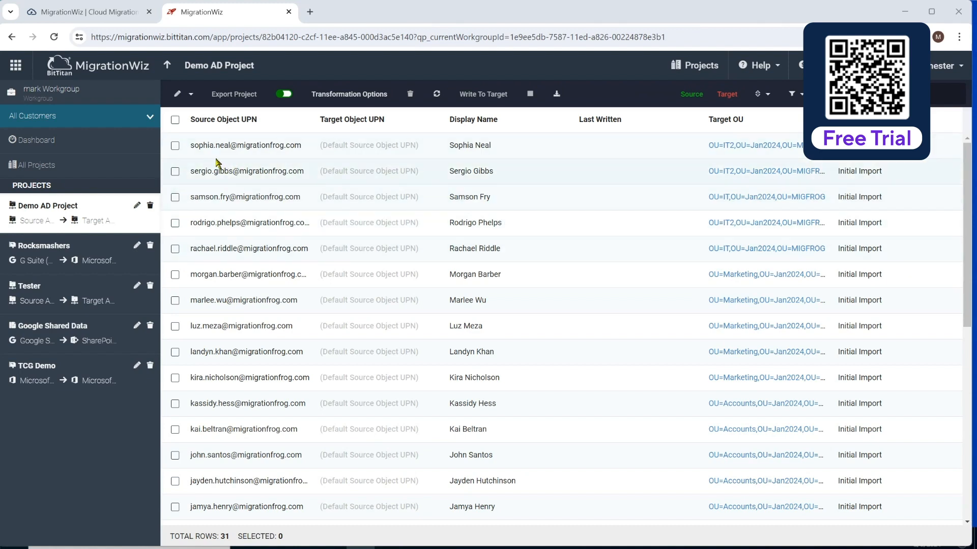
Switch to Demo AD Project in MigrationWiz, select the first and third listed objects, and start a full migration writing them to the target
{"action": "left_click", "coordinate": [175, 147]}
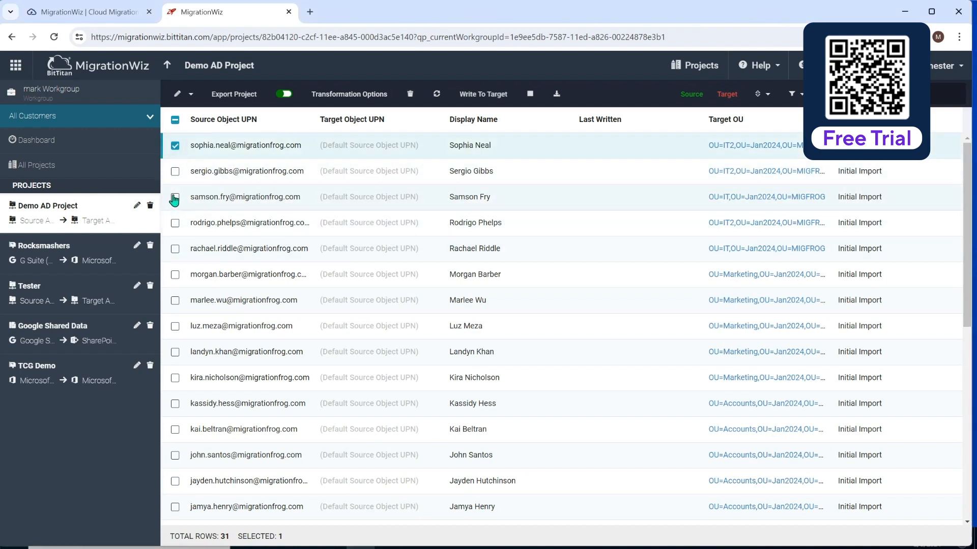
{"action": "left_click", "coordinate": [175, 199]}
{"action": "left_click", "coordinate": [480, 98]}
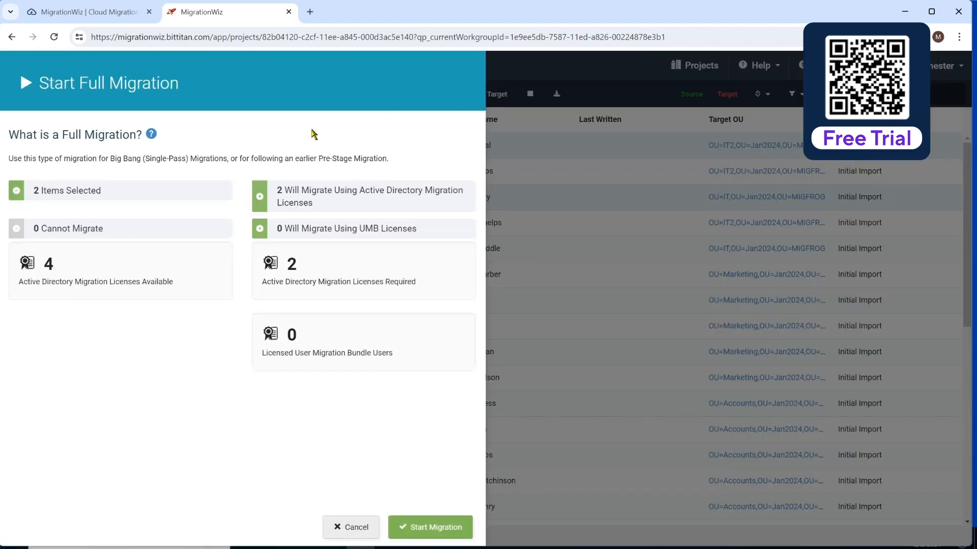
{"action": "left_click", "coordinate": [427, 530]}
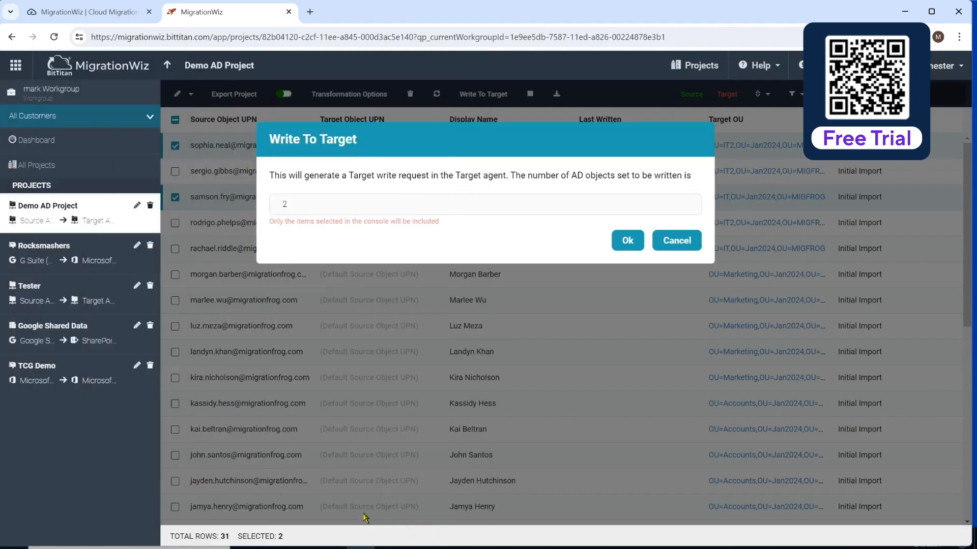
{"action": "left_click", "coordinate": [629, 242]}
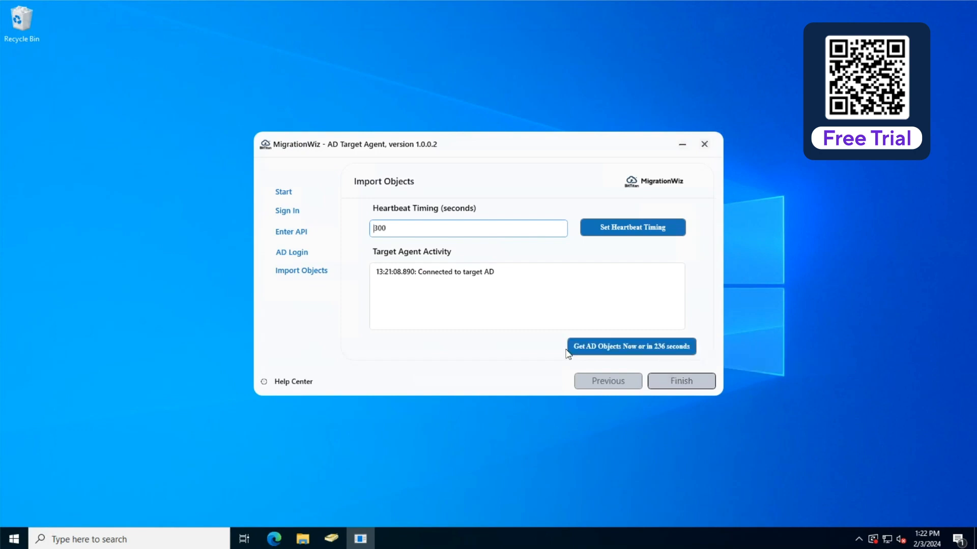
Switch to the AD Target Agent, get the queued AD objects immediately, review the activity log, and put the agent window away
{"action": "left_click", "coordinate": [615, 346]}
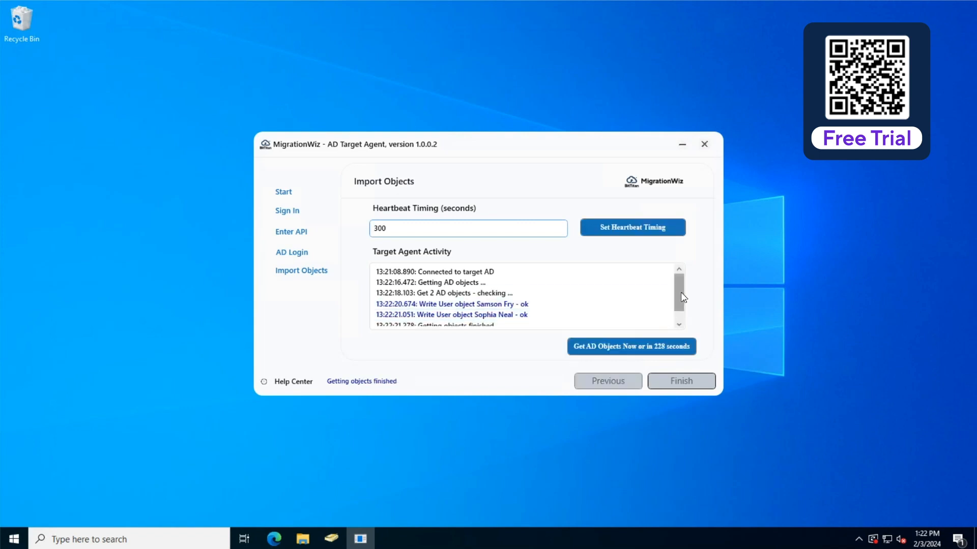
{"action": "left_click_drag", "start_coordinate": [681, 292], "coordinate": [682, 318]}
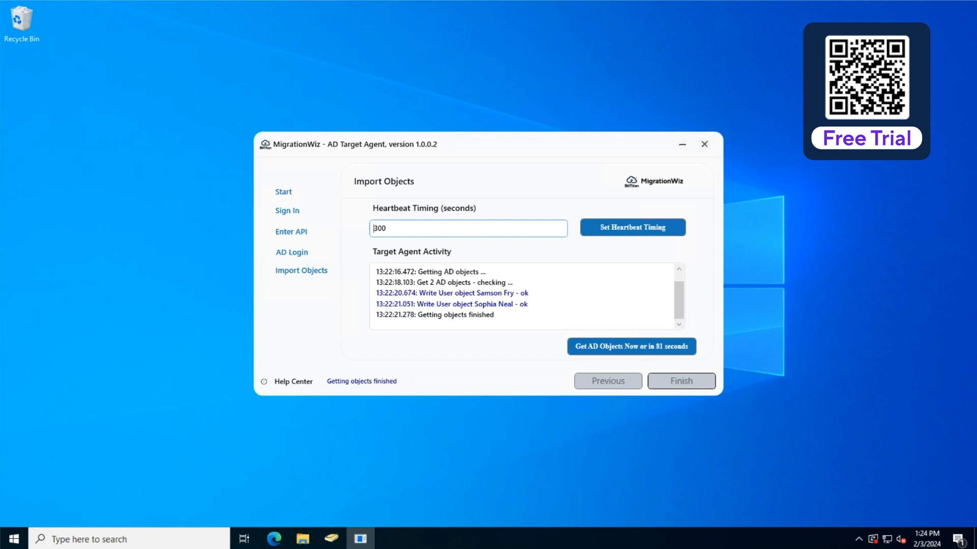
{"action": "left_click", "coordinate": [683, 145]}
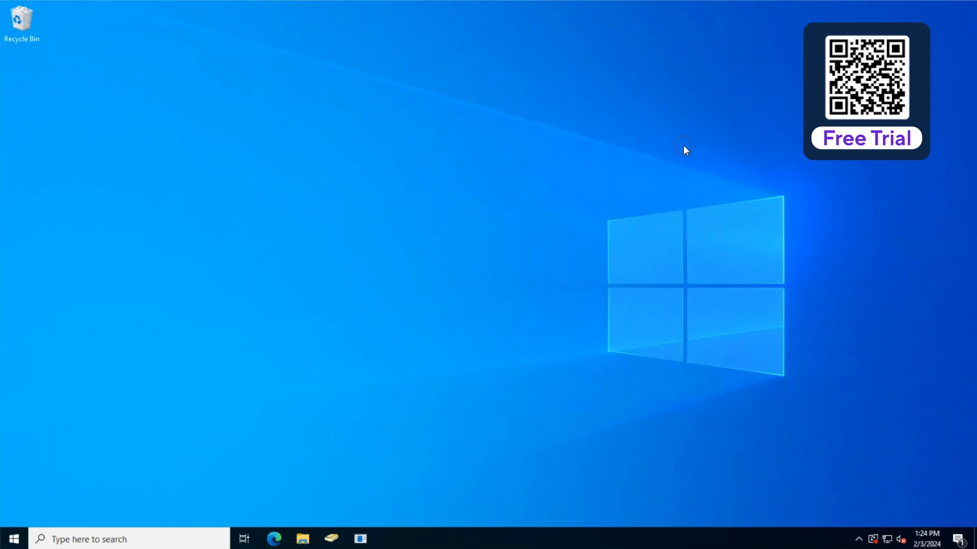
In the target's Active Directory Users and Computers, expand MigWiz Inbound Accounts through MIGFROG and Jan2024 and inspect the IT and IT2 units
{"action": "left_click", "coordinate": [331, 538]}
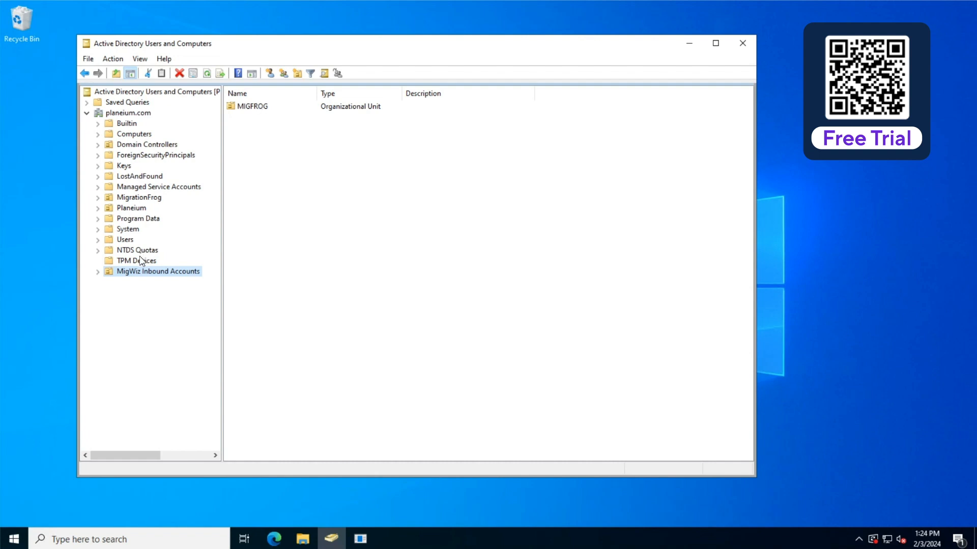
{"action": "left_click", "coordinate": [97, 272]}
{"action": "left_click", "coordinate": [109, 282]}
{"action": "left_click", "coordinate": [120, 293]}
{"action": "left_click", "coordinate": [153, 303]}
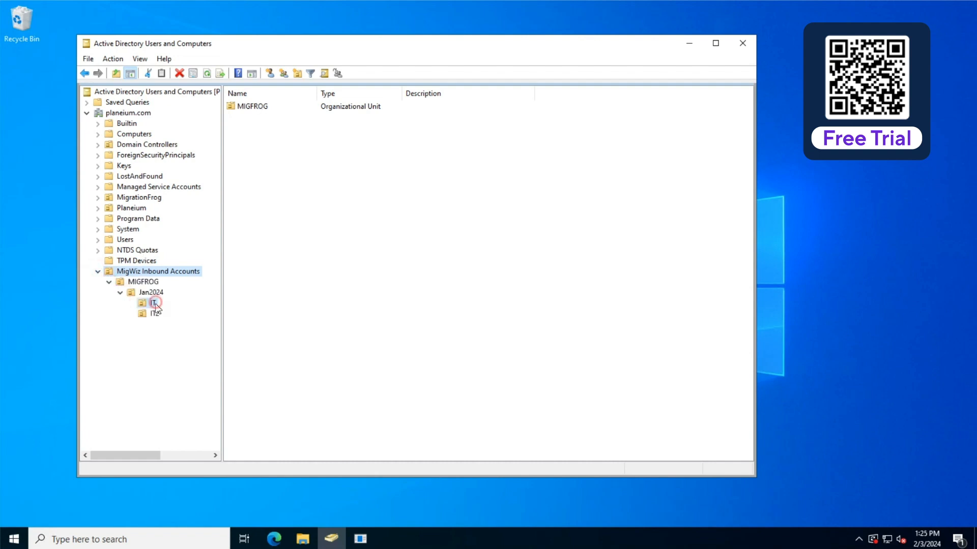
{"action": "left_click", "coordinate": [155, 315]}
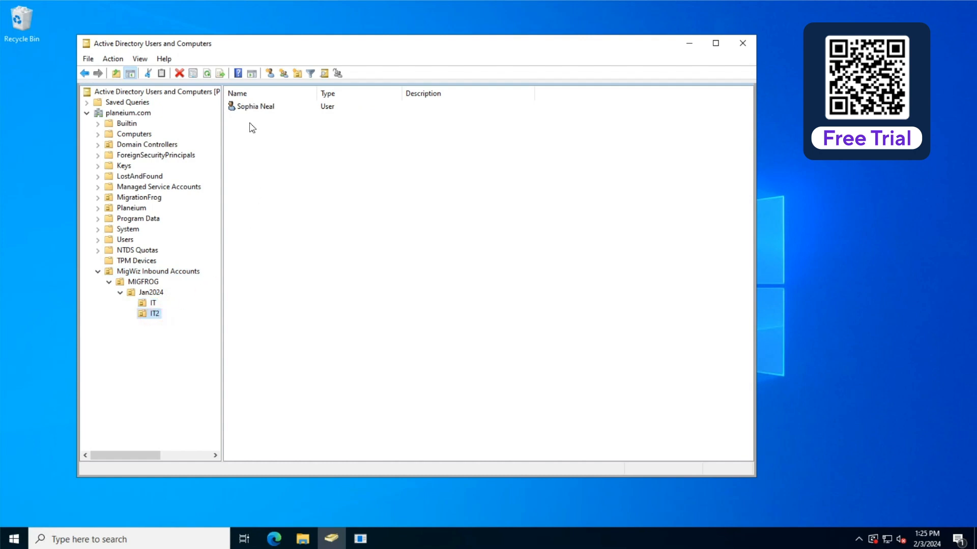
Examine the general, address, account and organization properties of the migrated user in the IT2 unit, and close them
{"action": "double_click", "coordinate": [255, 108]}
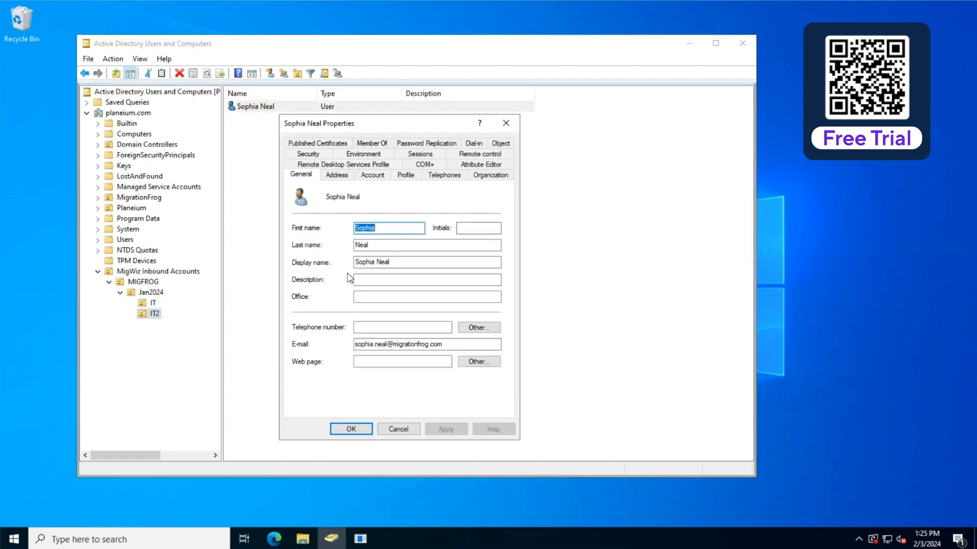
{"action": "left_click", "coordinate": [337, 175]}
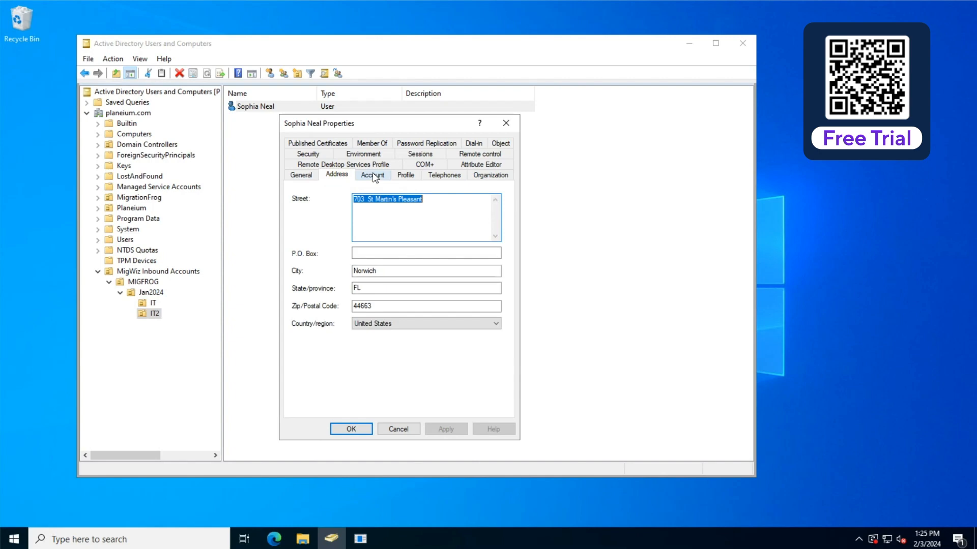
{"action": "left_click", "coordinate": [373, 176]}
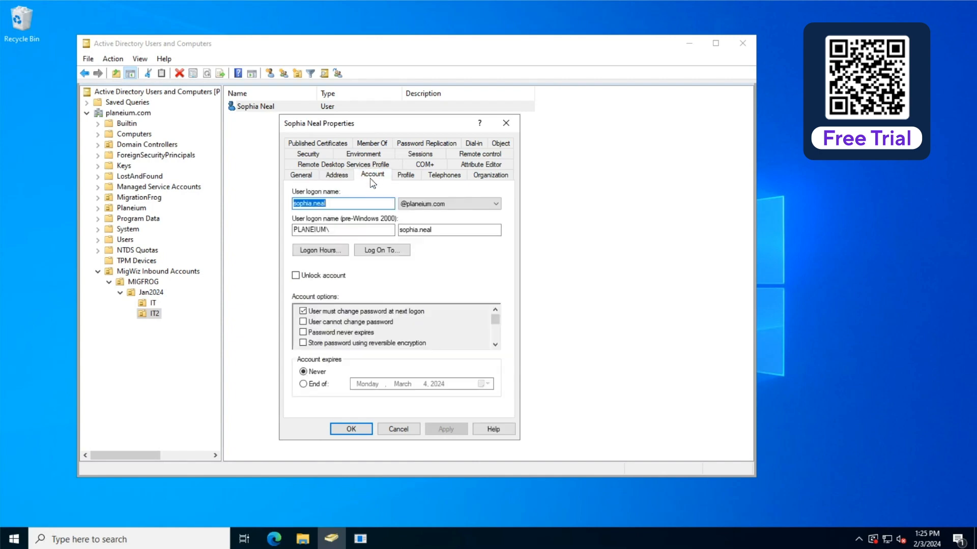
{"action": "left_click", "coordinate": [491, 175]}
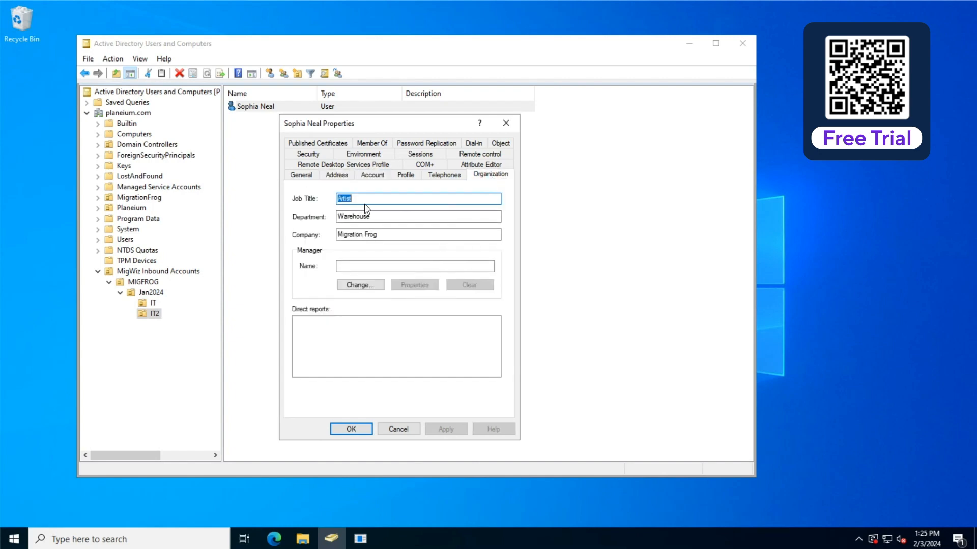
{"action": "left_click", "coordinate": [336, 176]}
{"action": "left_click", "coordinate": [301, 175]}
{"action": "left_click", "coordinate": [346, 429]}
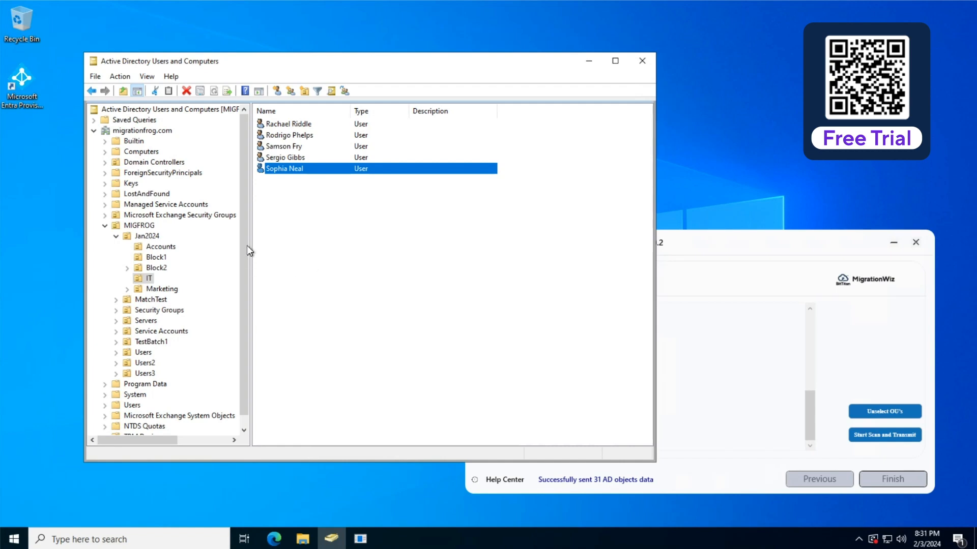
In the source domain's Jan2024 IT unit, set the last listed user's description to Rockstar and save it
{"action": "double_click", "coordinate": [283, 169]}
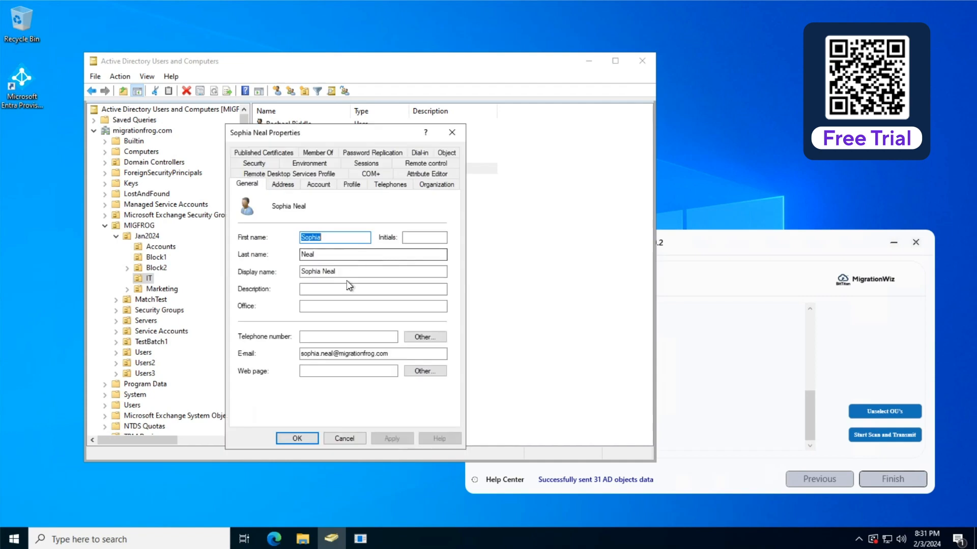
{"action": "left_click", "coordinate": [337, 288]}
{"action": "type", "text": "Rockstar"}
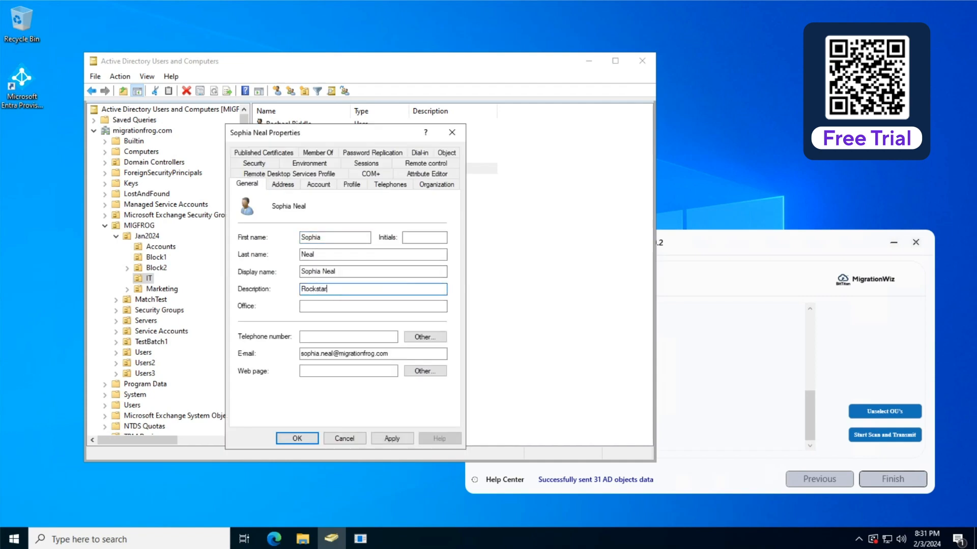
{"action": "left_click", "coordinate": [405, 440]}
{"action": "left_click", "coordinate": [304, 441]}
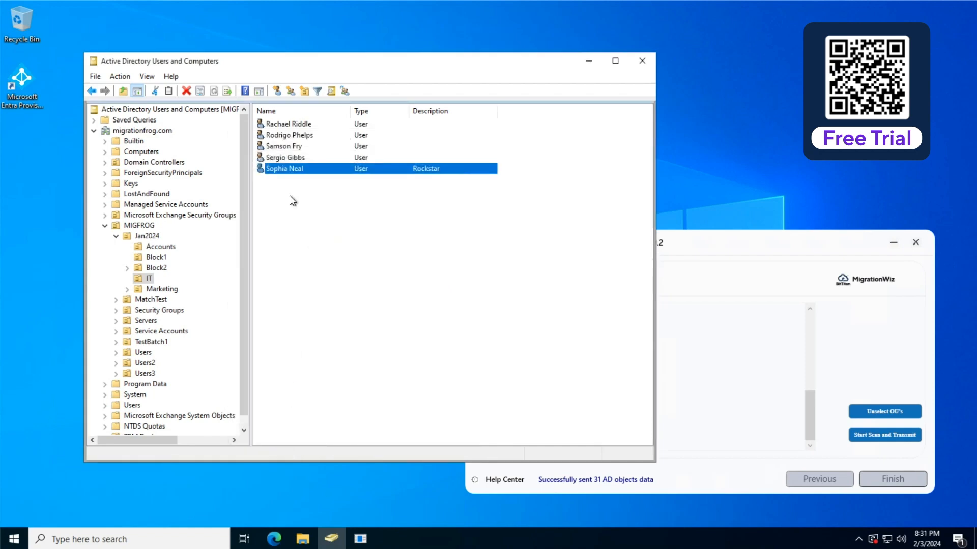
Scan and transmit the selected Jan2024 units from the AD Source Agent, and look through the Demo AD Project object list in MigrationWiz
{"action": "left_click", "coordinate": [697, 239]}
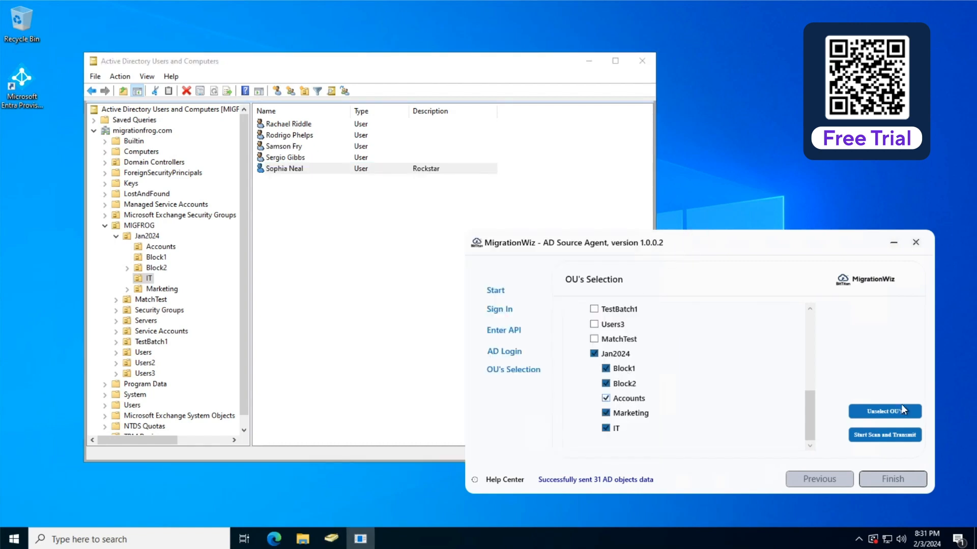
{"action": "left_click", "coordinate": [880, 436]}
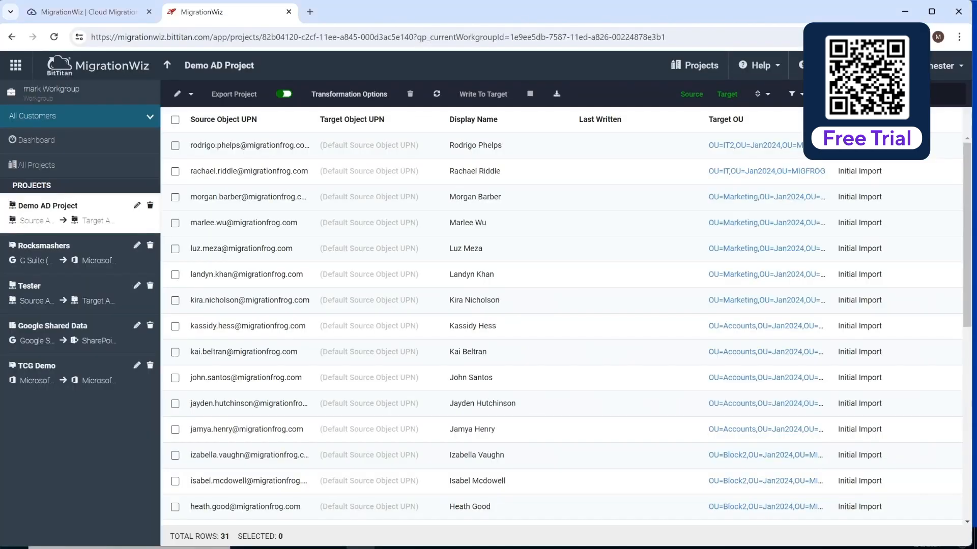
{"action": "scroll", "coordinate": [307, 403], "scroll_direction": "down", "scroll_amount": 5}
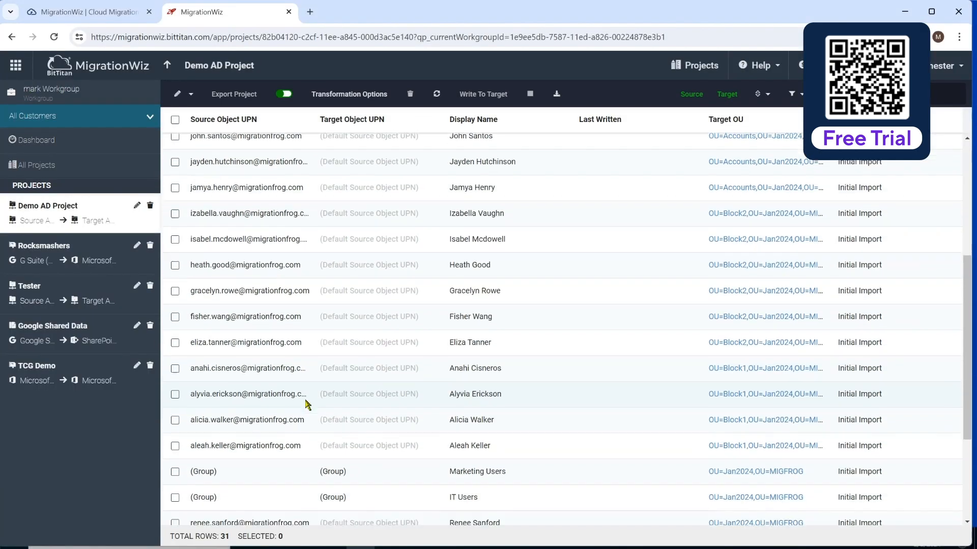
{"action": "scroll", "coordinate": [308, 403], "scroll_direction": "down", "scroll_amount": 3}
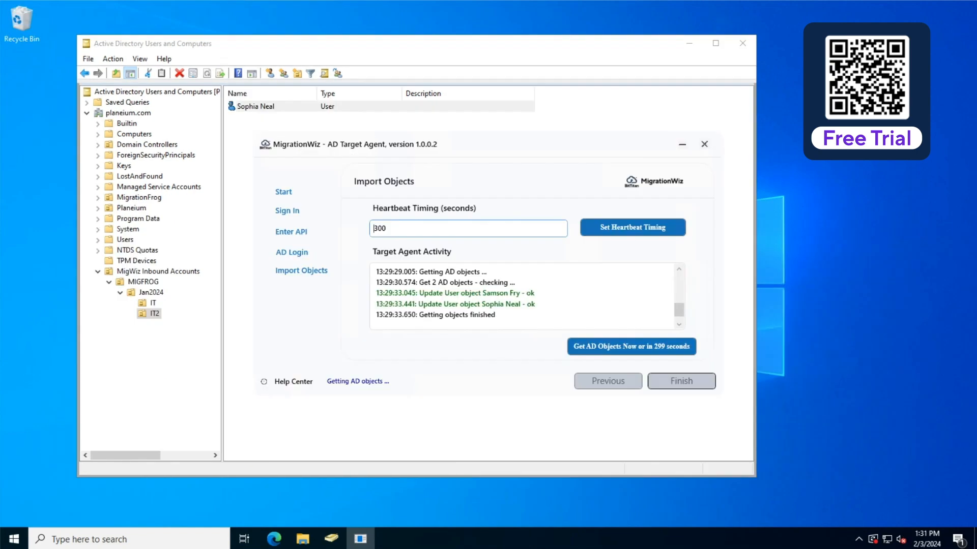
Get the updated AD objects immediately in the AD Target Agent and review the newest user update entries in its activity log
{"action": "left_click", "coordinate": [640, 339]}
{"action": "left_click", "coordinate": [485, 305]}
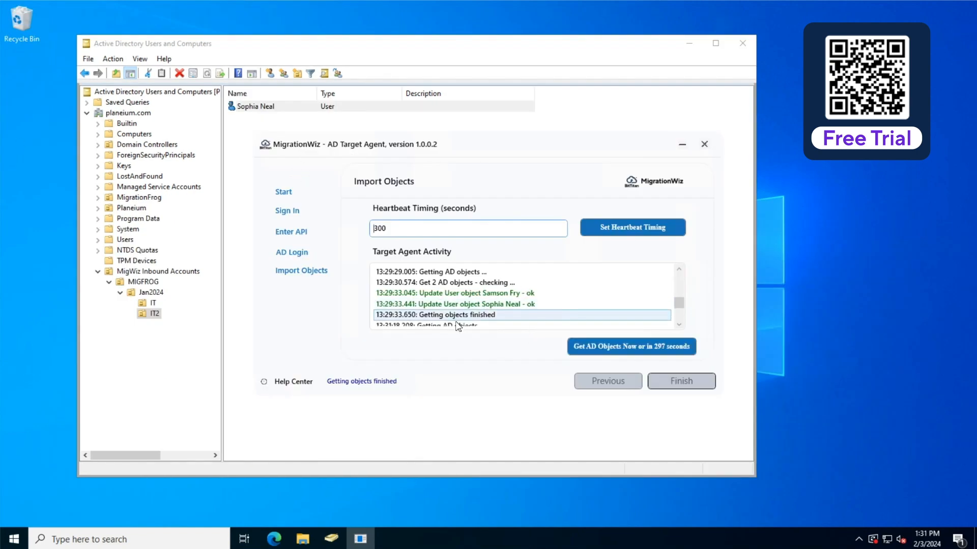
{"action": "left_click", "coordinate": [680, 325]}
{"action": "left_click", "coordinate": [680, 325]}
{"action": "left_click", "coordinate": [680, 325]}
{"action": "left_click", "coordinate": [681, 324]}
{"action": "left_click", "coordinate": [529, 305]}
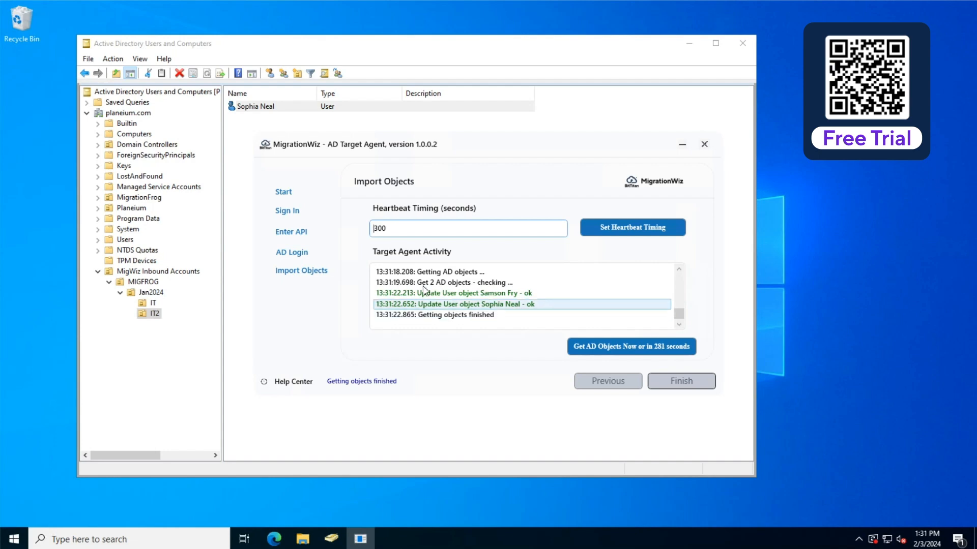
Return to the target's Active Directory Users and Computers and open the properties of the migrated user in IT2
{"action": "left_click", "coordinate": [335, 44]}
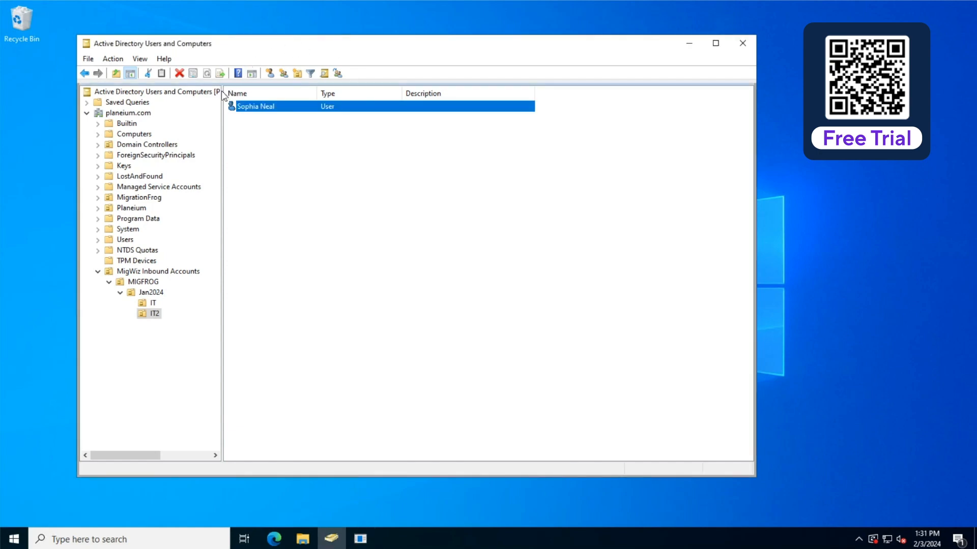
{"action": "double_click", "coordinate": [257, 107]}
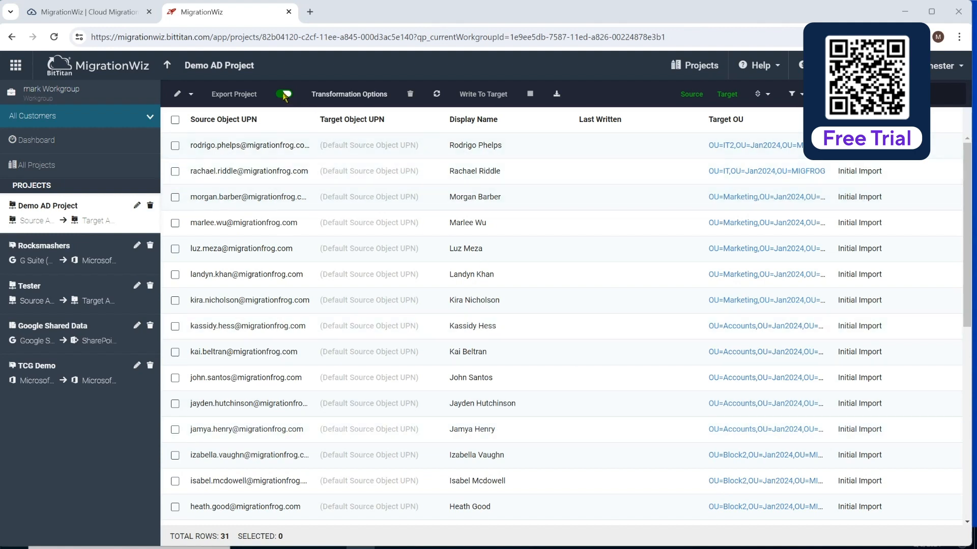
Switch to Demo AD Project in MigrationWiz and toggle the switch beside Transformation Options
{"action": "left_click", "coordinate": [286, 94]}
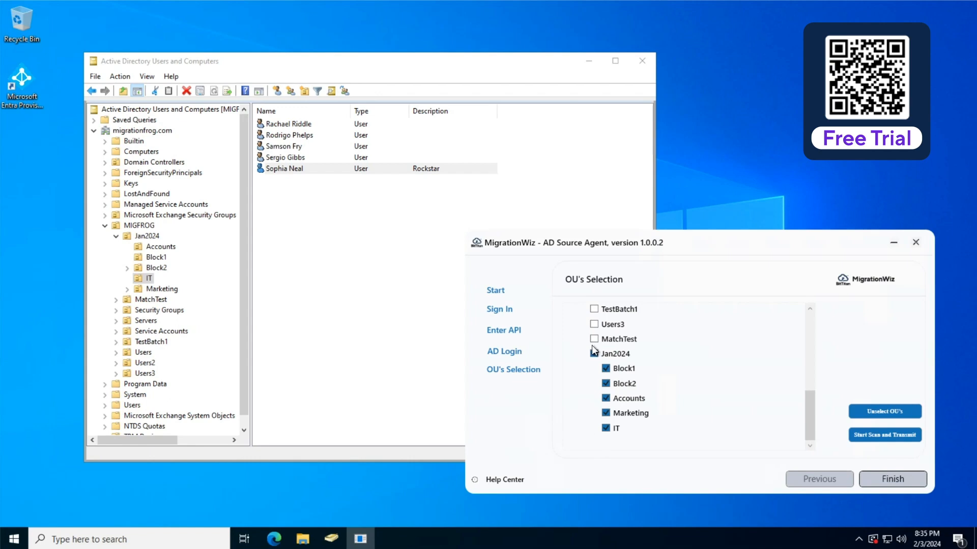
Scan and transmit the selected Jan2024 units from the AD Source Agent, and view the end of the Demo AD Project object list in MigrationWiz
{"action": "left_click", "coordinate": [874, 436]}
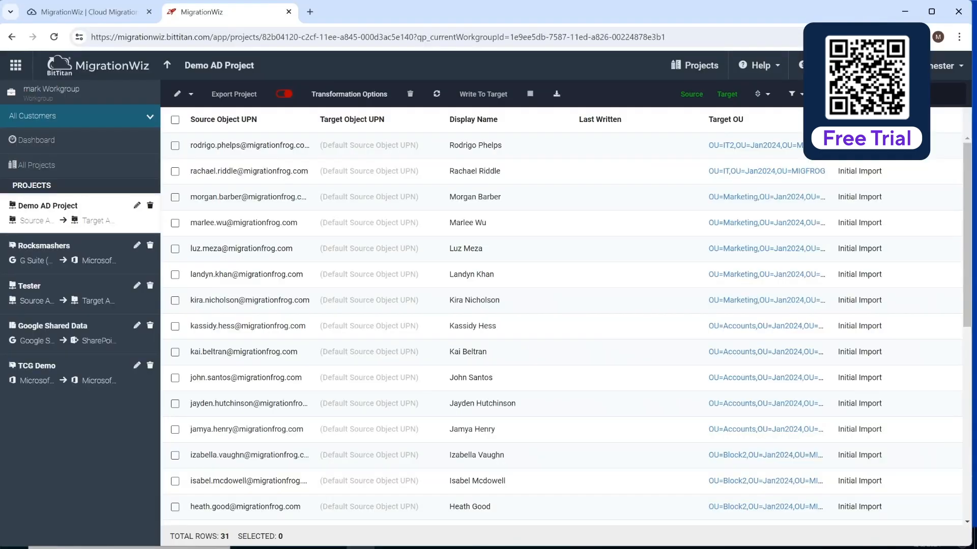
{"action": "scroll", "coordinate": [264, 377], "scroll_direction": "down", "scroll_amount": 5}
{"action": "scroll", "coordinate": [606, 404], "scroll_direction": "down", "scroll_amount": 5}
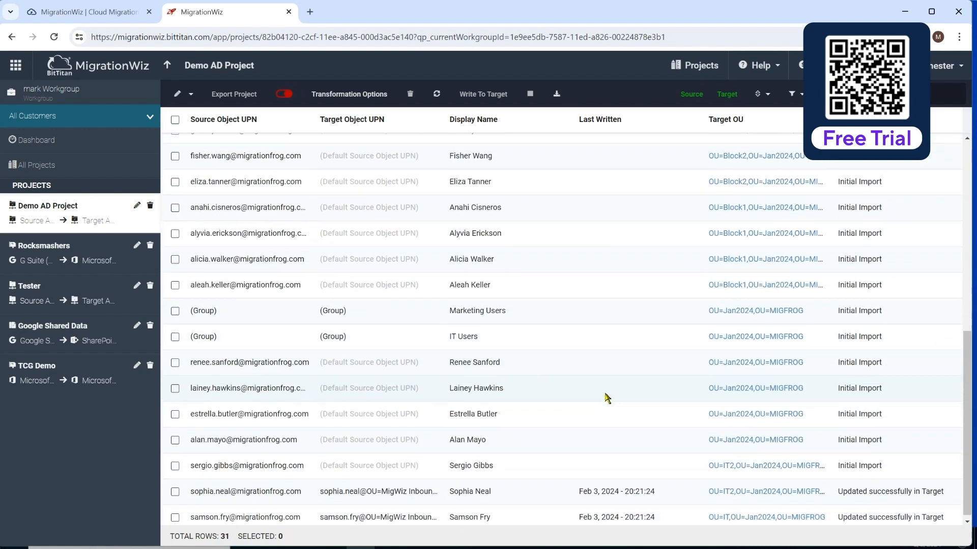
Select the last two users, which were already written to the target, apply Stop to them, and turn on the toggle beside Transformation Options
{"action": "left_click", "coordinate": [176, 490]}
{"action": "left_click", "coordinate": [175, 515]}
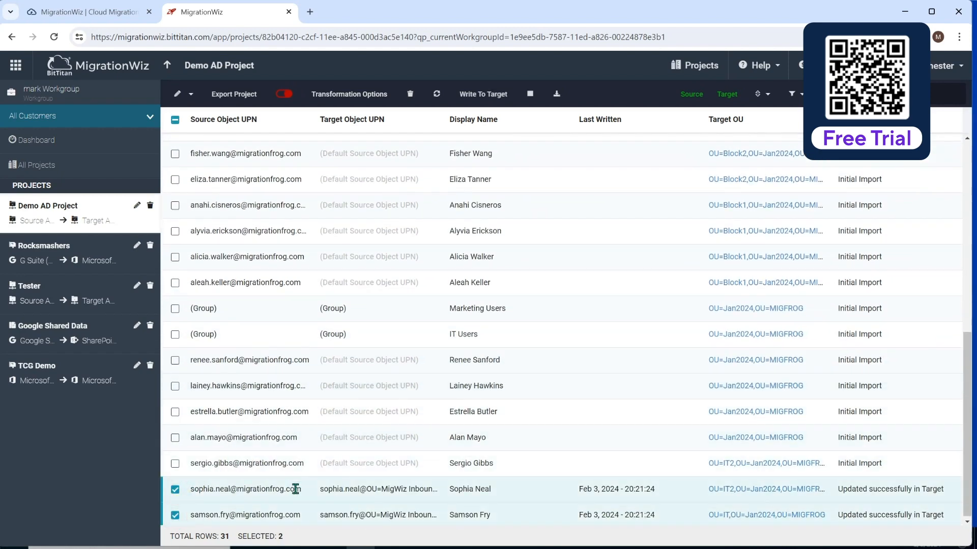
{"action": "left_click", "coordinate": [530, 95]}
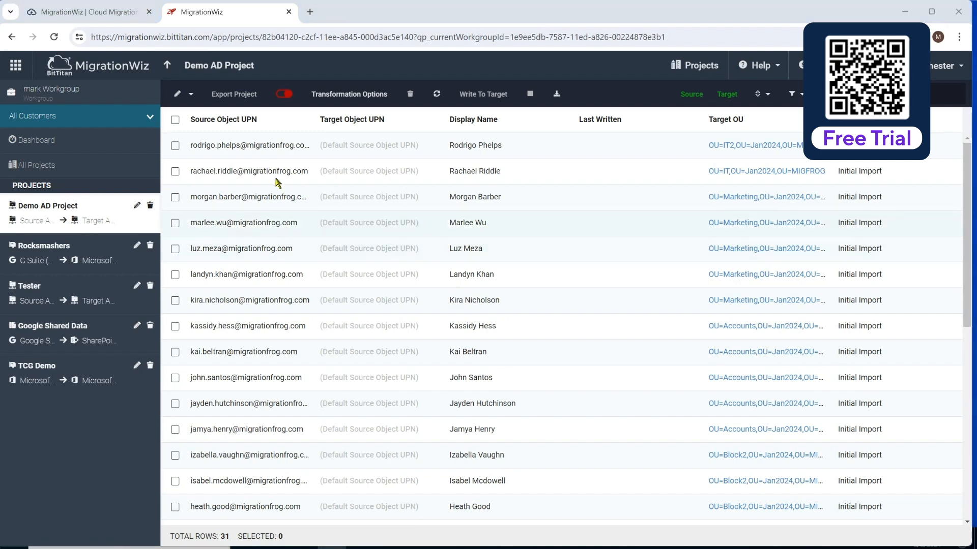
{"action": "left_click", "coordinate": [284, 94]}
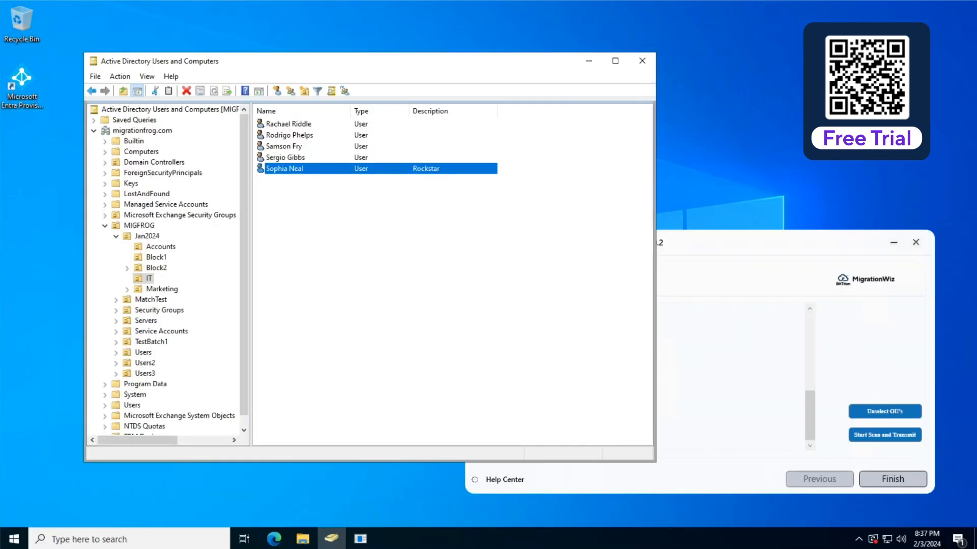
In the source's Active Directory Users and Computers, set the description of the last user in the Jan2024 IT unit to Rockstar 2
{"action": "double_click", "coordinate": [286, 166]}
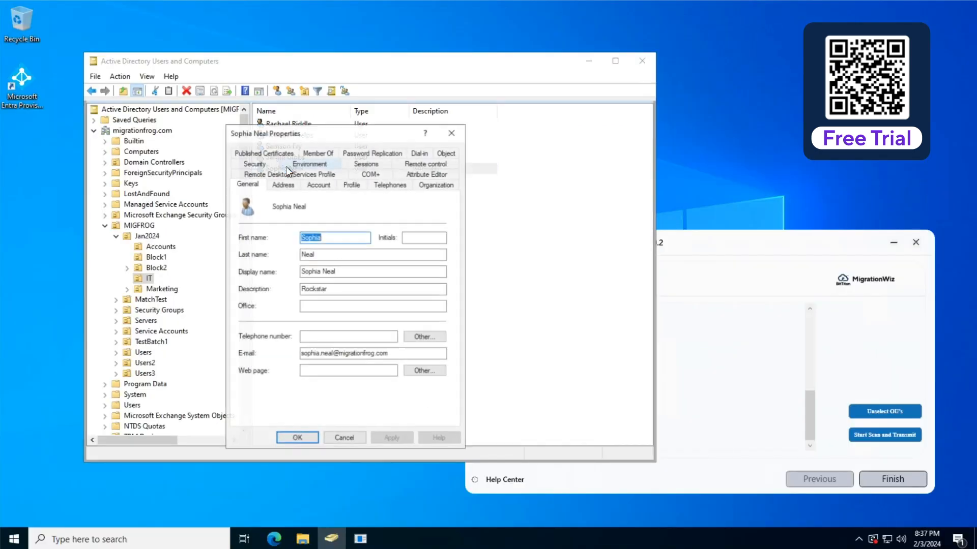
{"action": "left_click", "coordinate": [371, 288]}
{"action": "type", "text": "2"}
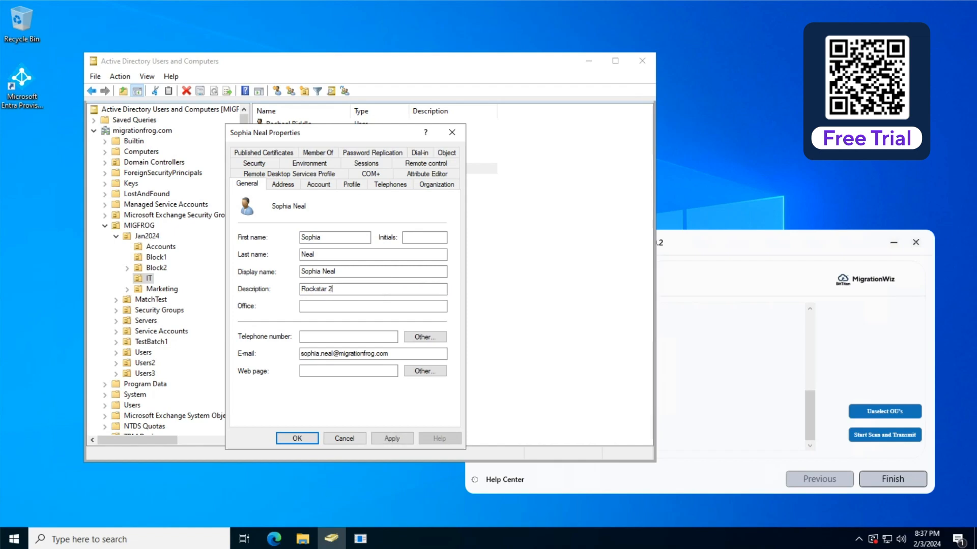
{"action": "left_click", "coordinate": [297, 438]}
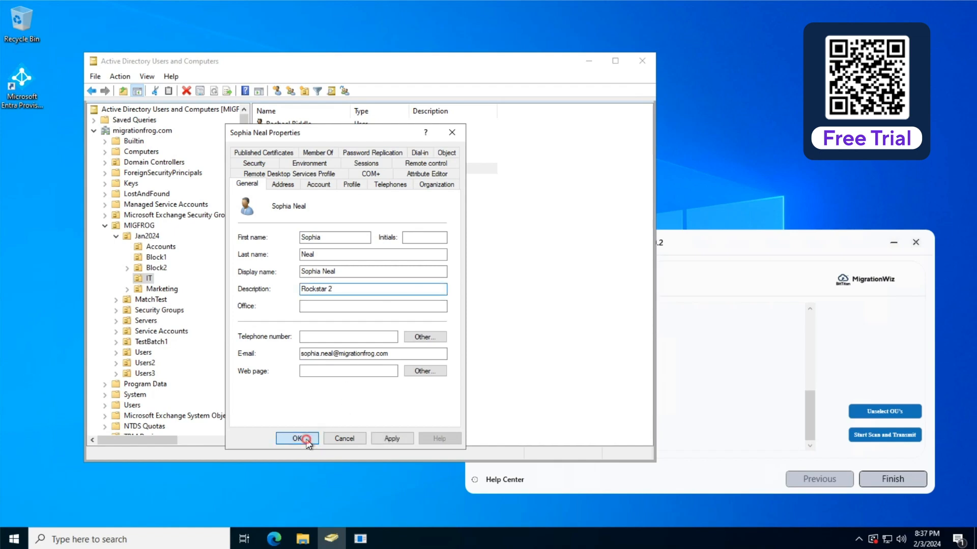
Transmit the changed user description by scanning the selected Jan2024 units again in the AD Source Agent
{"action": "left_click", "coordinate": [755, 239]}
{"action": "left_click", "coordinate": [888, 440]}
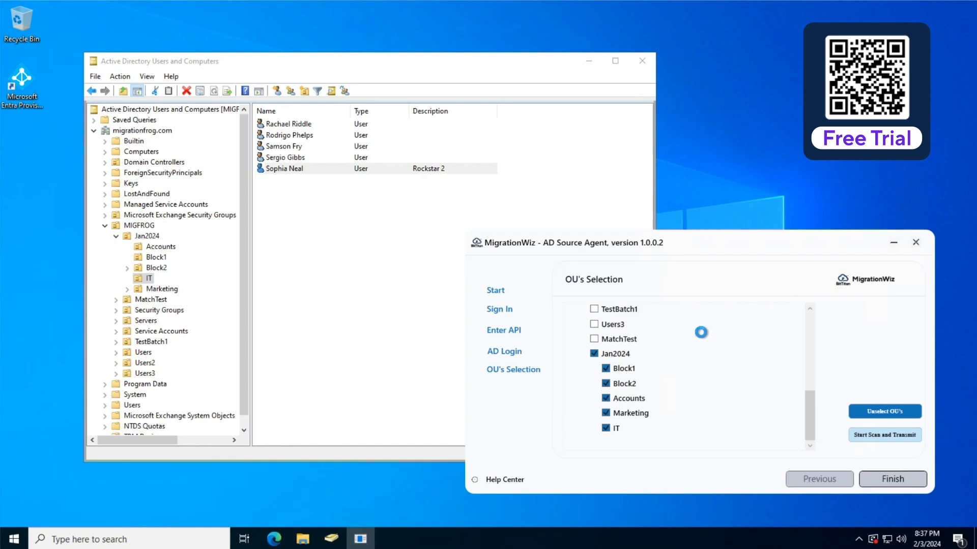
{"action": "left_click", "coordinate": [893, 480]}
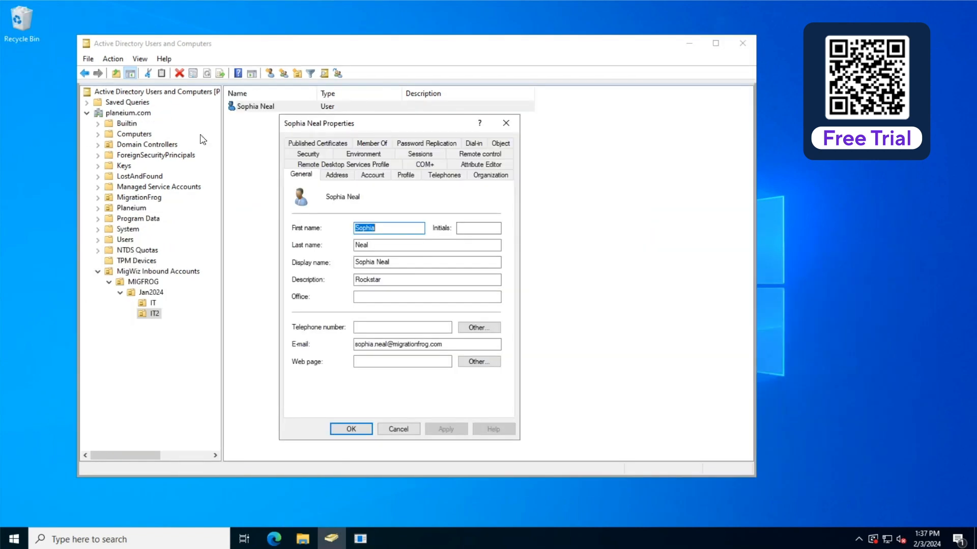
In the target's Active Directory Users and Computers, move the migrated user from IT2 to the Users unit under MigrationFrog
{"action": "left_click", "coordinate": [404, 429]}
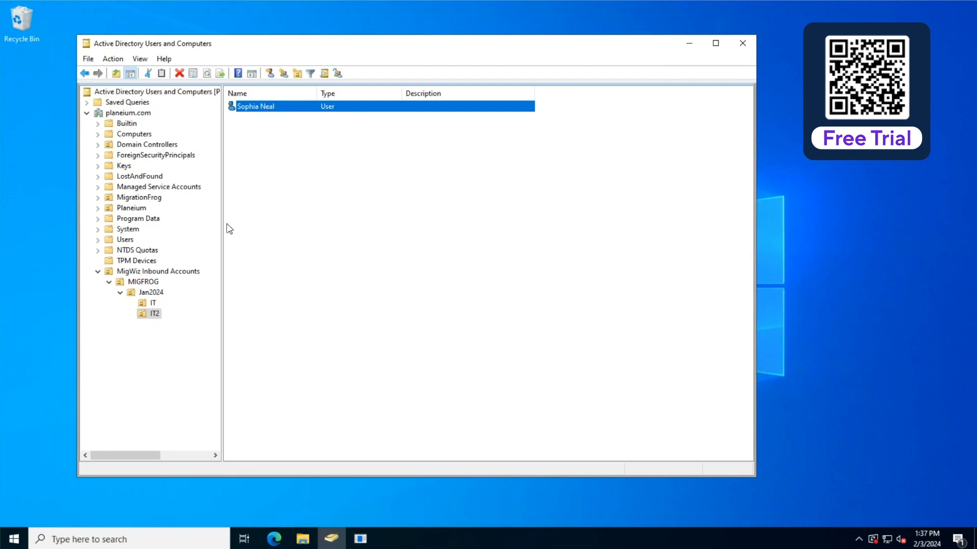
{"action": "left_click", "coordinate": [98, 198]}
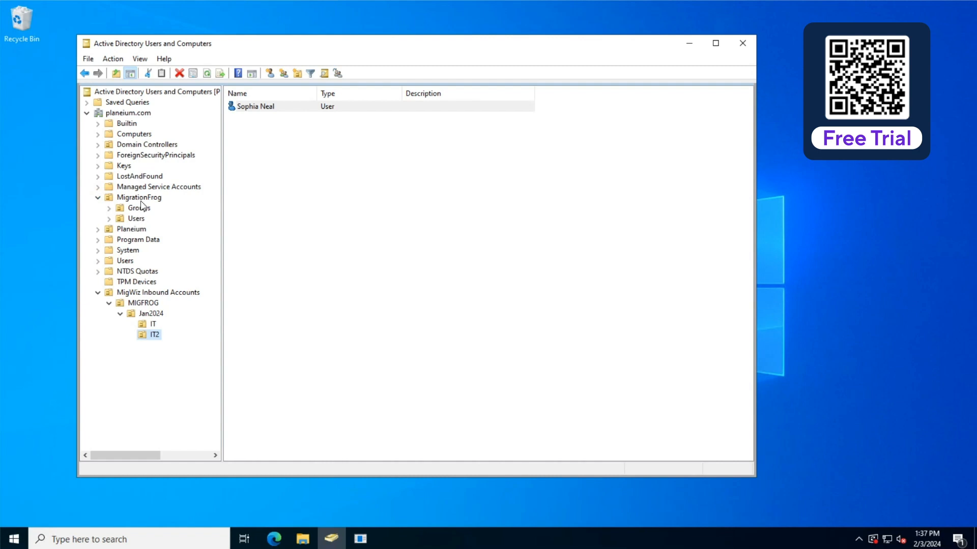
{"action": "left_click", "coordinate": [136, 219]}
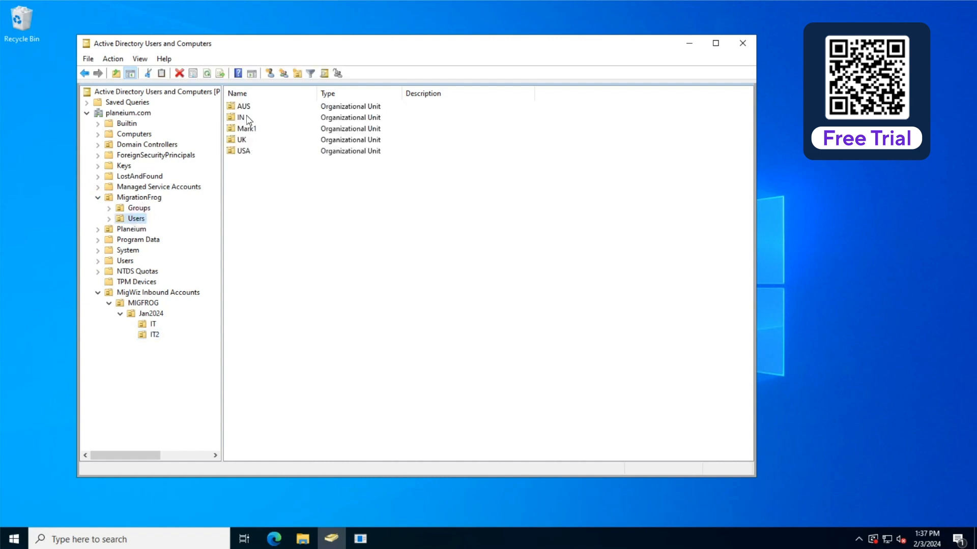
{"action": "left_click", "coordinate": [154, 335]}
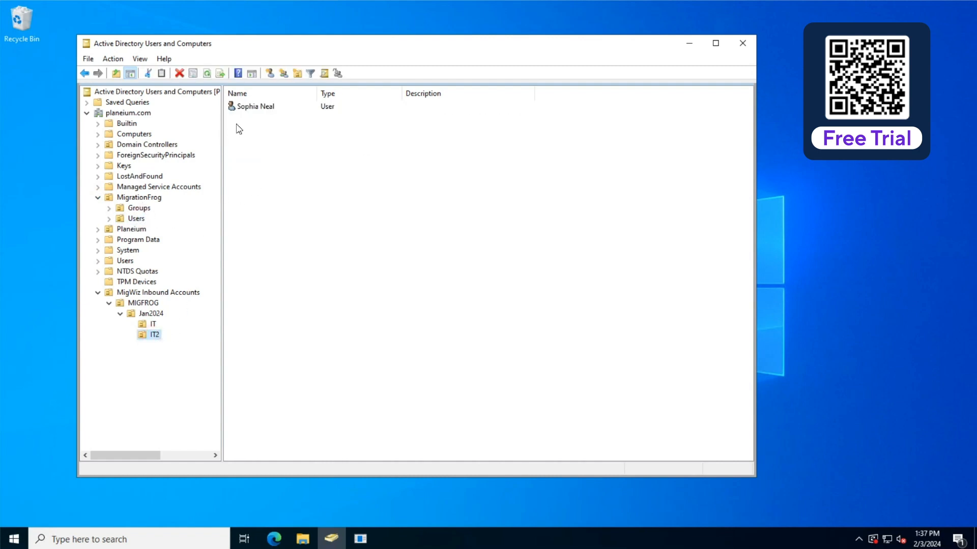
{"action": "left_click", "coordinate": [252, 106]}
{"action": "left_click_drag", "start_coordinate": [215, 149], "coordinate": [144, 224]}
{"action": "left_click", "coordinate": [373, 296]}
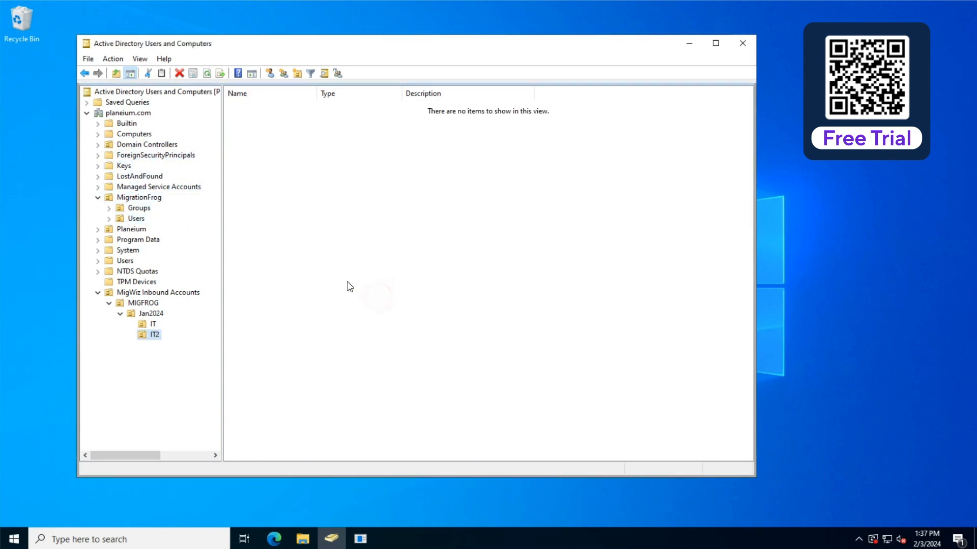
{"action": "left_click", "coordinate": [138, 219]}
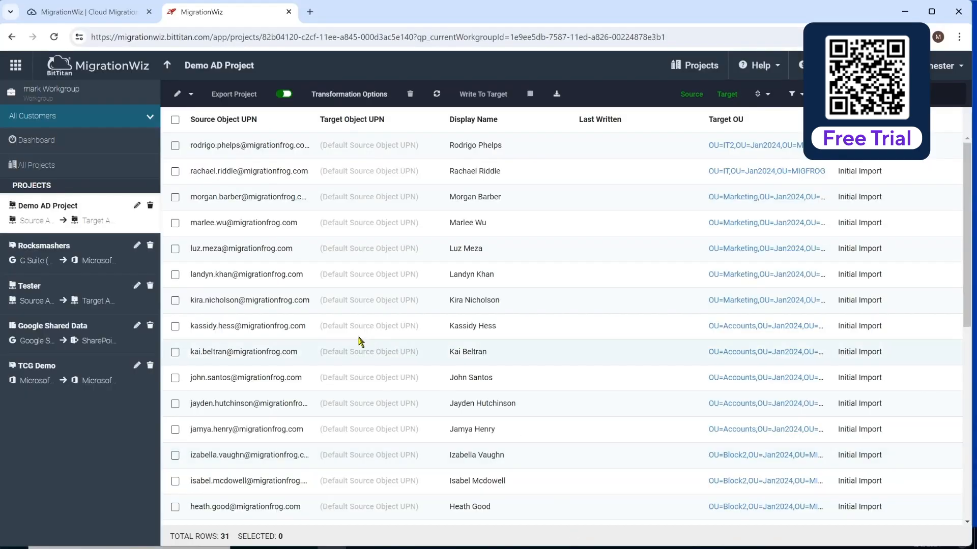
In Demo AD Project in MigrationWiz, select the relocated user and start a full migration that writes this one object to the target
{"action": "scroll", "coordinate": [360, 337], "scroll_direction": "down", "scroll_amount": 8}
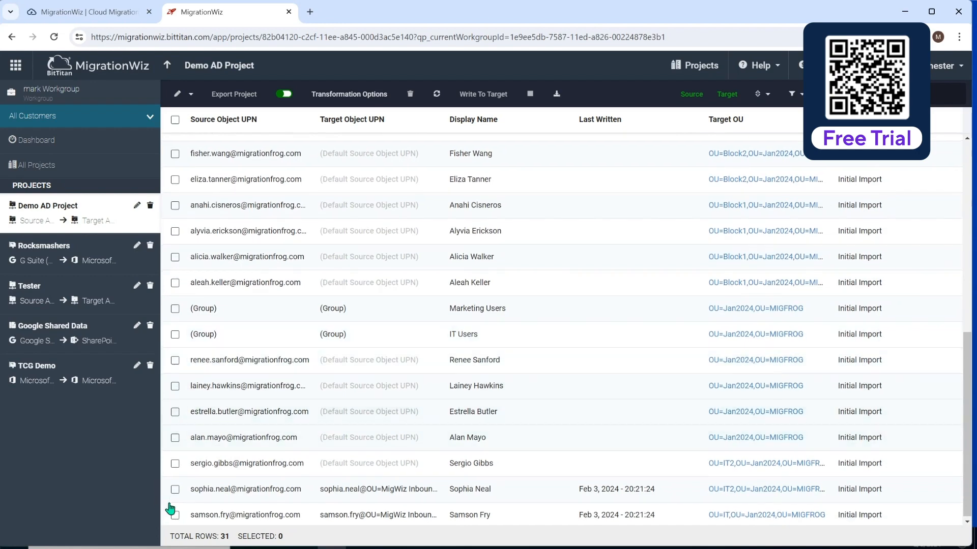
{"action": "left_click", "coordinate": [175, 490]}
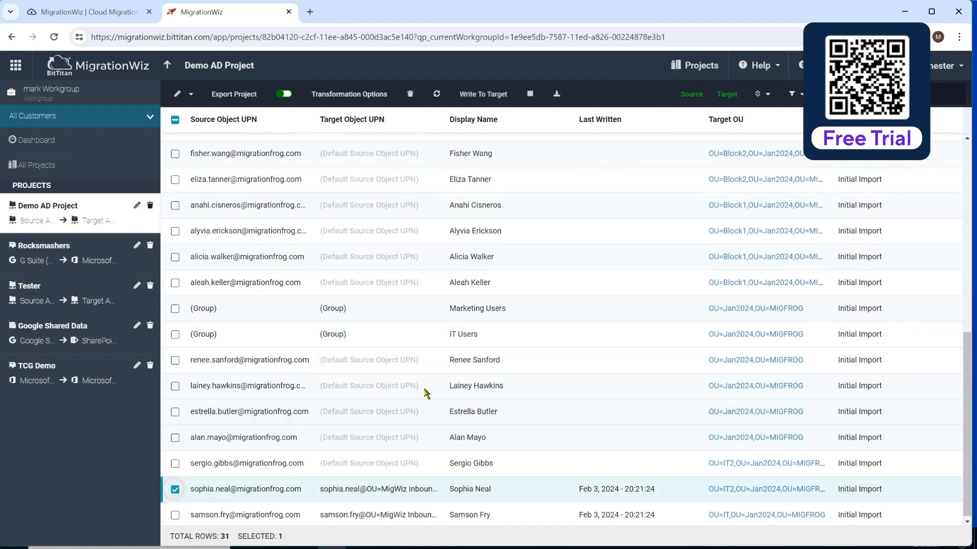
{"action": "left_click", "coordinate": [485, 95]}
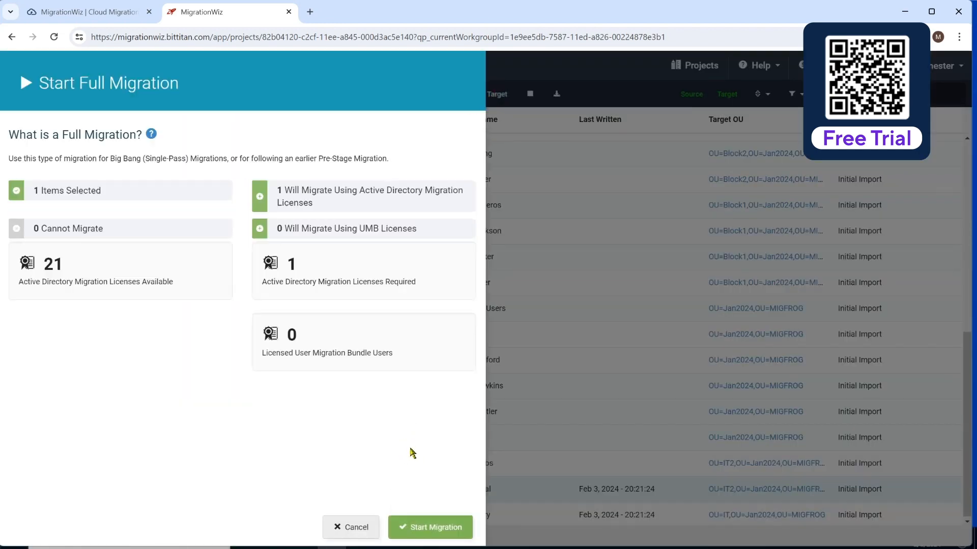
{"action": "left_click", "coordinate": [418, 527]}
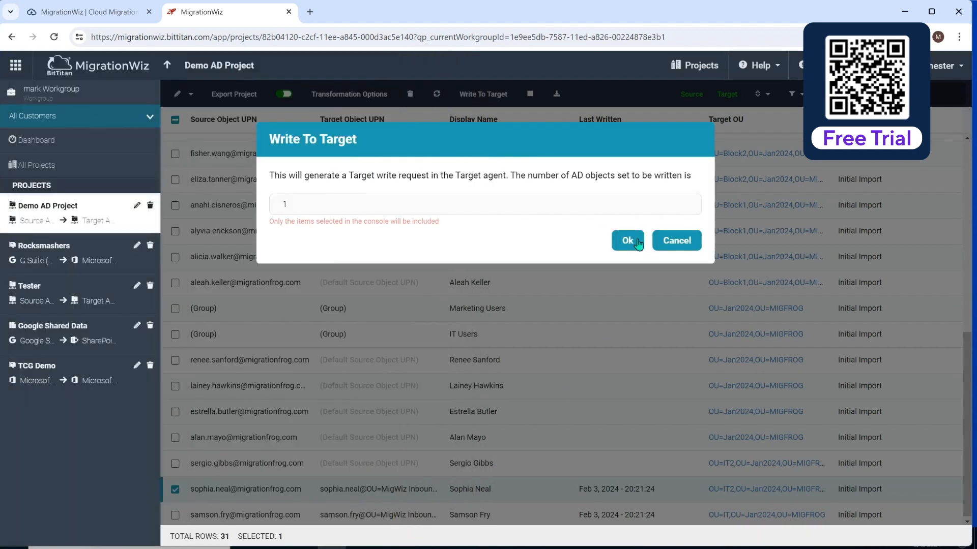
{"action": "left_click", "coordinate": [630, 242]}
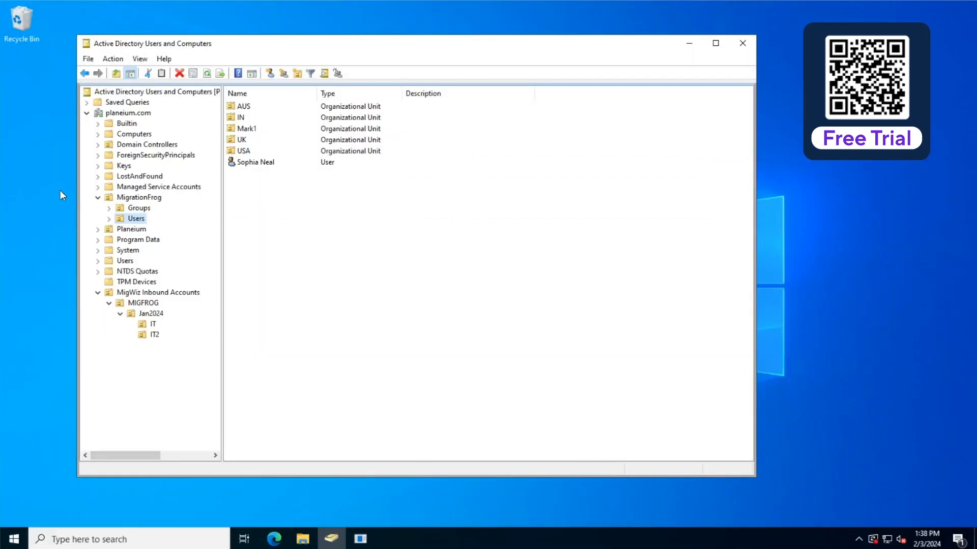
Get the AD objects immediately in the AD Target Agent and review the newest entries in its activity log
{"action": "left_click", "coordinate": [360, 539]}
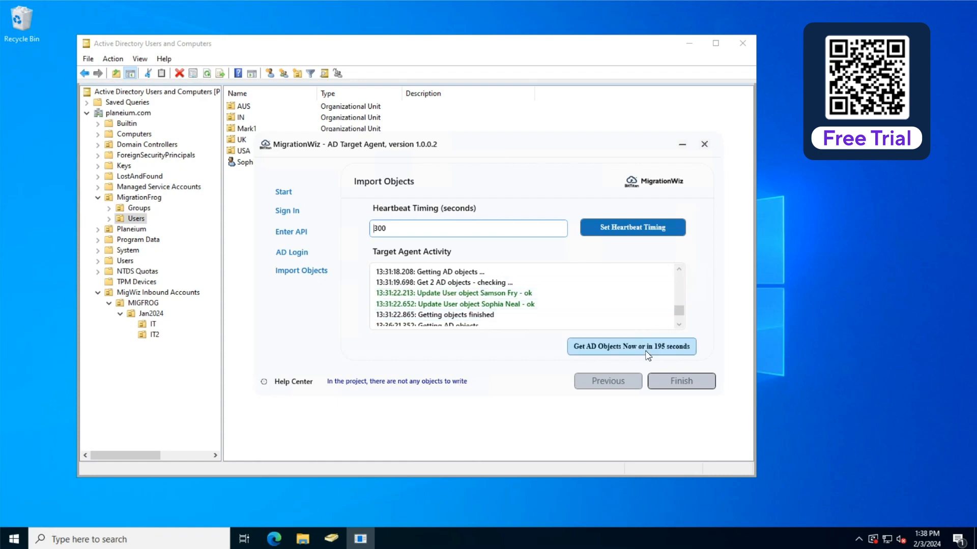
{"action": "left_click", "coordinate": [629, 348]}
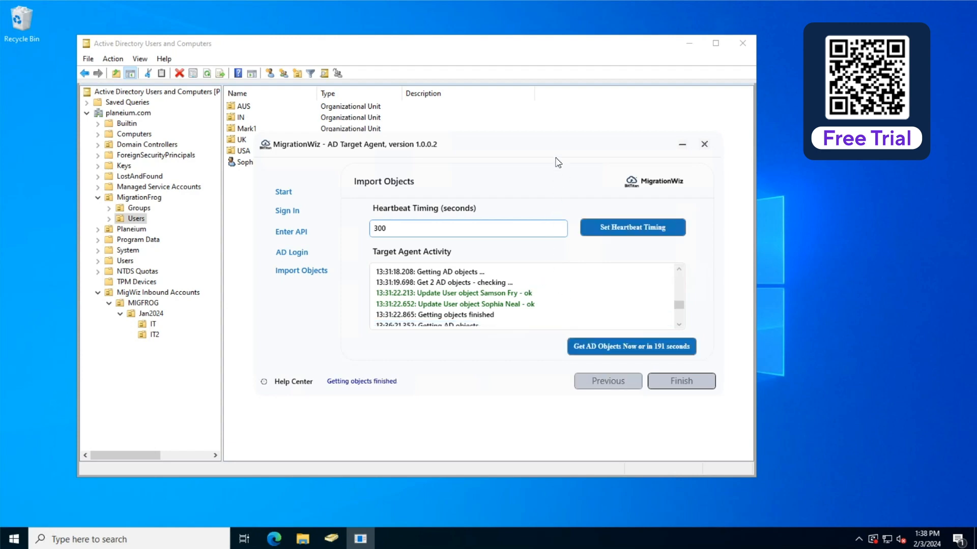
{"action": "left_click", "coordinate": [679, 325]}
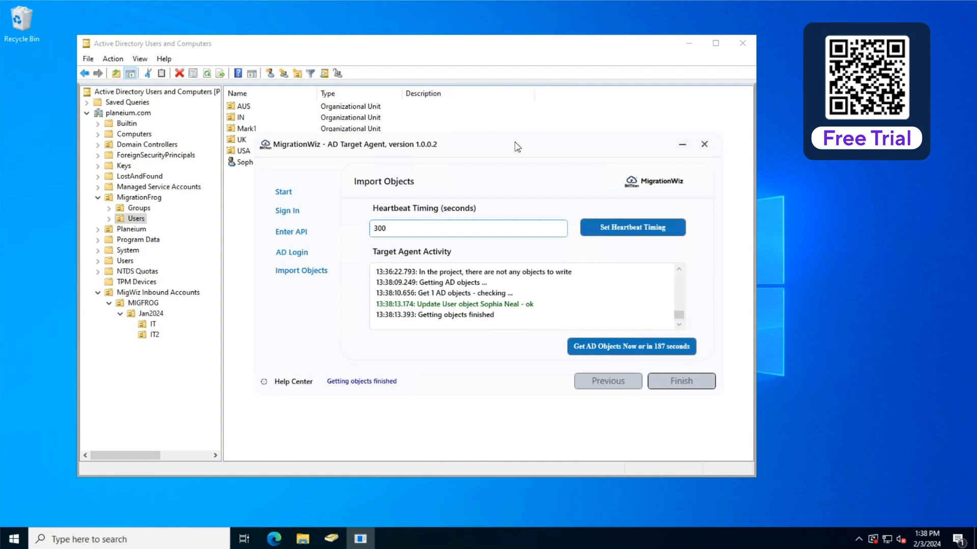
Check the target's IT, IT2 and MigrationFrog Users units, and inspect the relocated user's description in its properties
{"action": "left_click", "coordinate": [508, 43]}
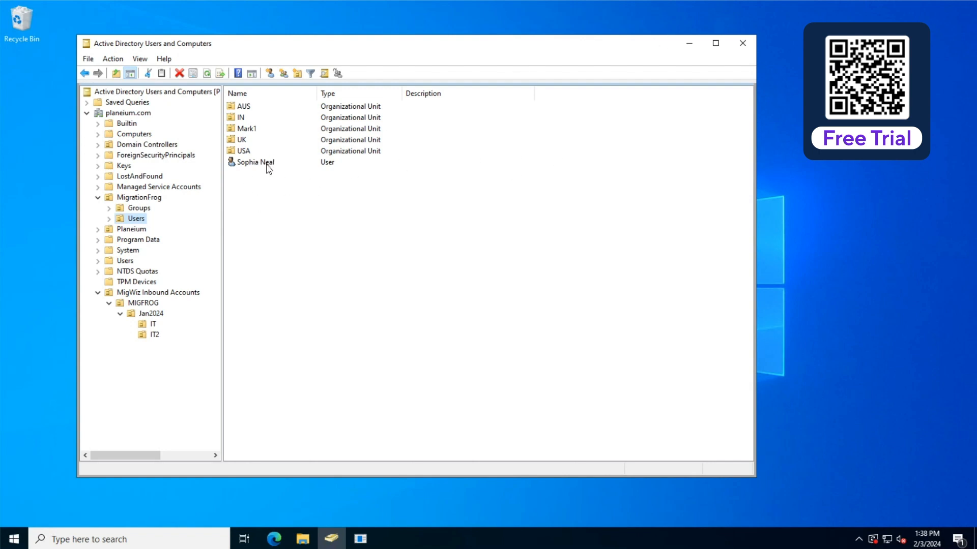
{"action": "left_click", "coordinate": [154, 336]}
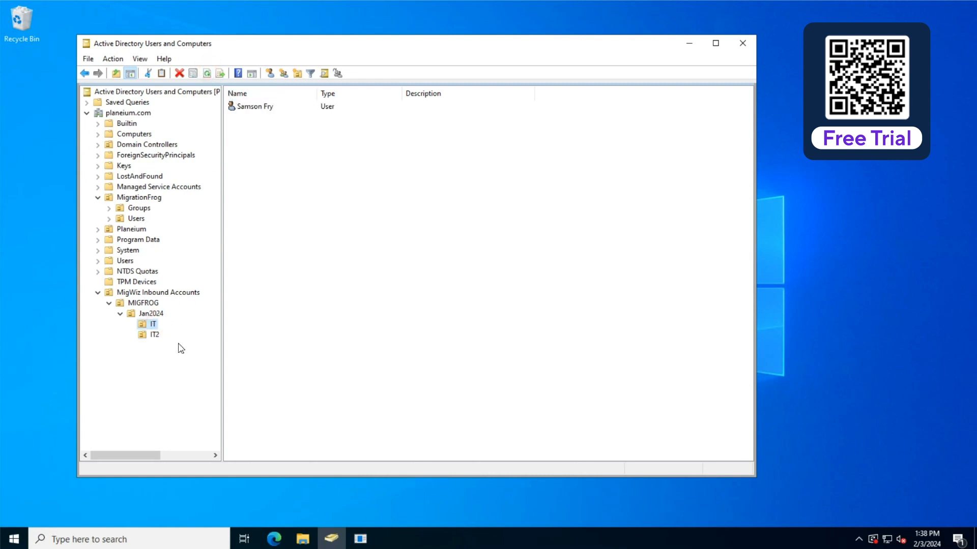
{"action": "left_click", "coordinate": [154, 335]}
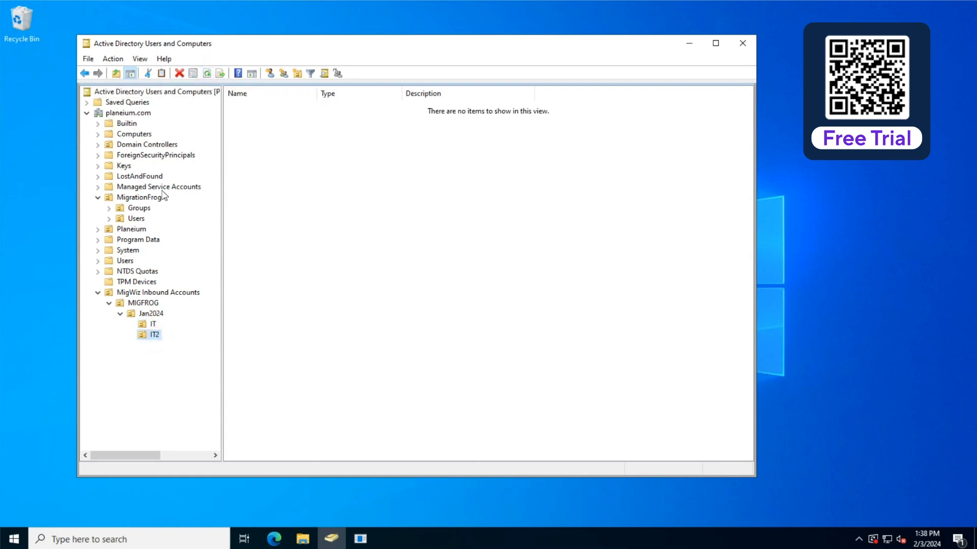
{"action": "left_click", "coordinate": [138, 219]}
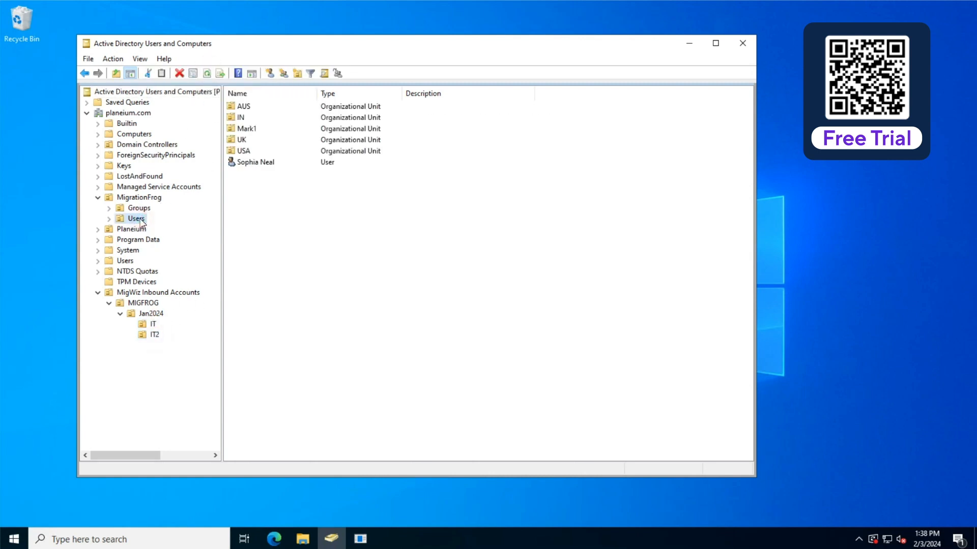
{"action": "double_click", "coordinate": [259, 164]}
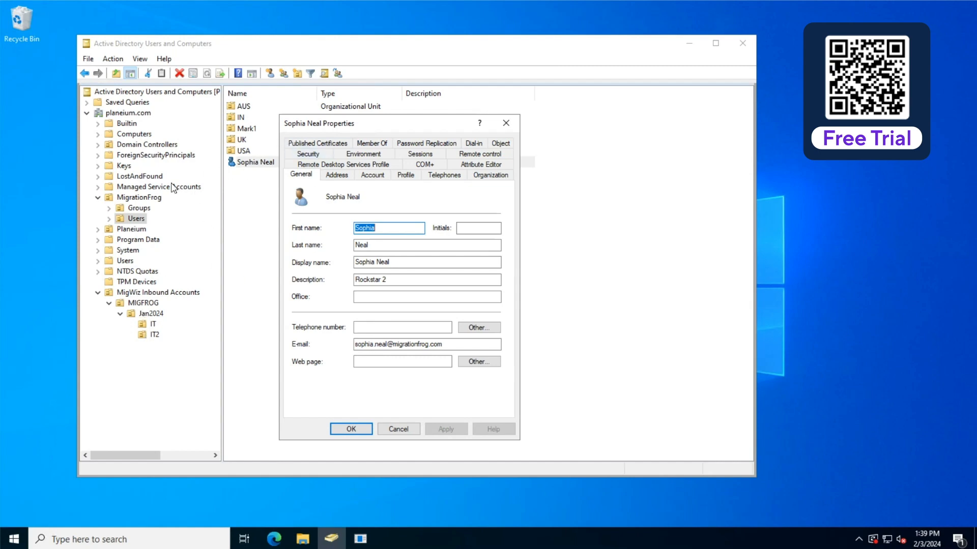
{"action": "left_click", "coordinate": [345, 430]}
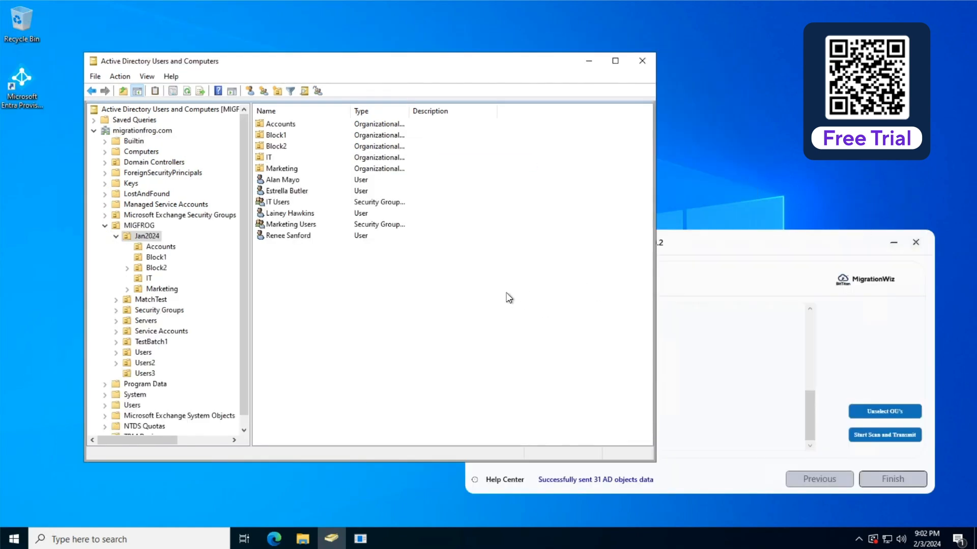
Create an organizational unit named MatchTest inside Jan2024 in the source's Active Directory Users and Computers
{"action": "right_click", "coordinate": [316, 278]}
{"action": "mouse_move", "coordinate": [356, 329]}
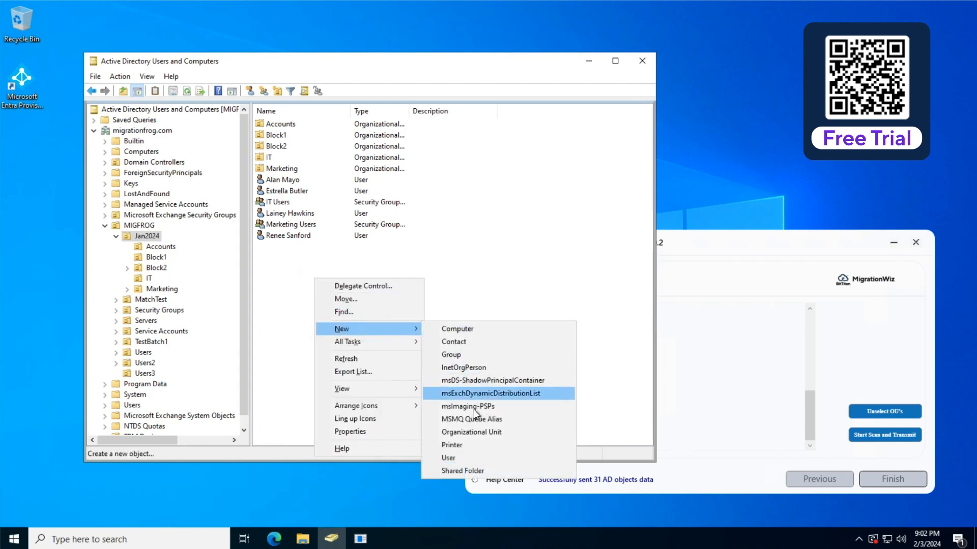
{"action": "left_click", "coordinate": [463, 432]}
{"action": "type", "text": "MatchTest"}
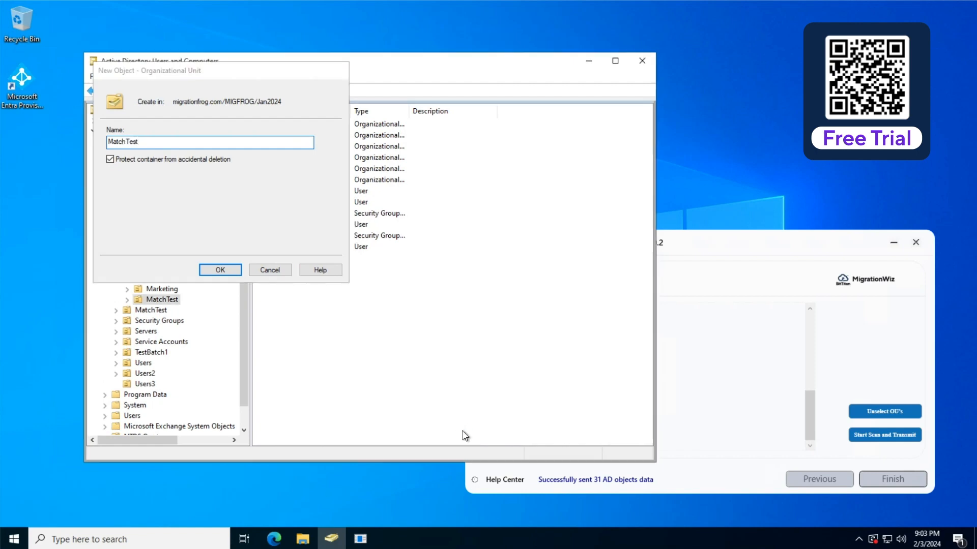
{"action": "key", "text": "Return"}
Move two consecutive users from the source's Users3 unit into MatchTest under Jan2024, and open that unit
{"action": "left_click", "coordinate": [147, 384]}
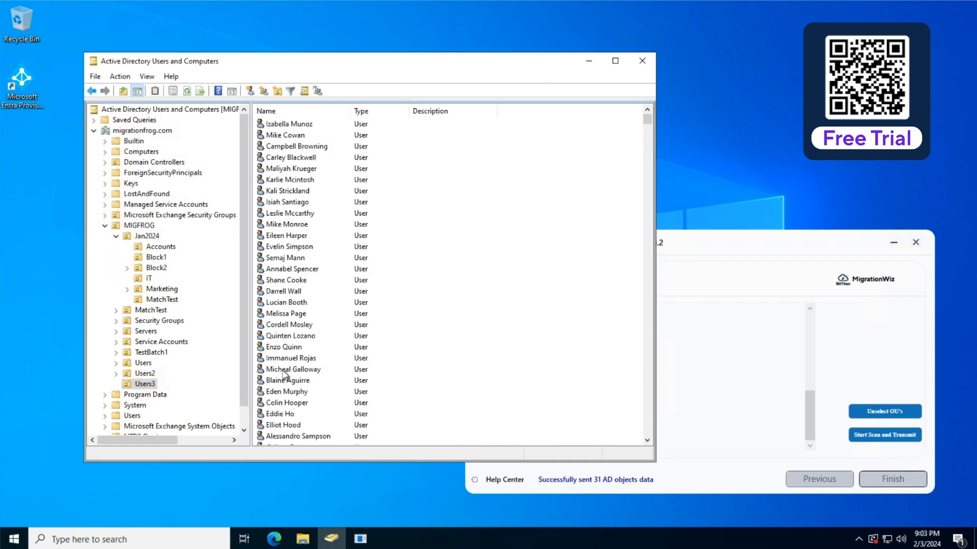
{"action": "left_click", "coordinate": [297, 292]}
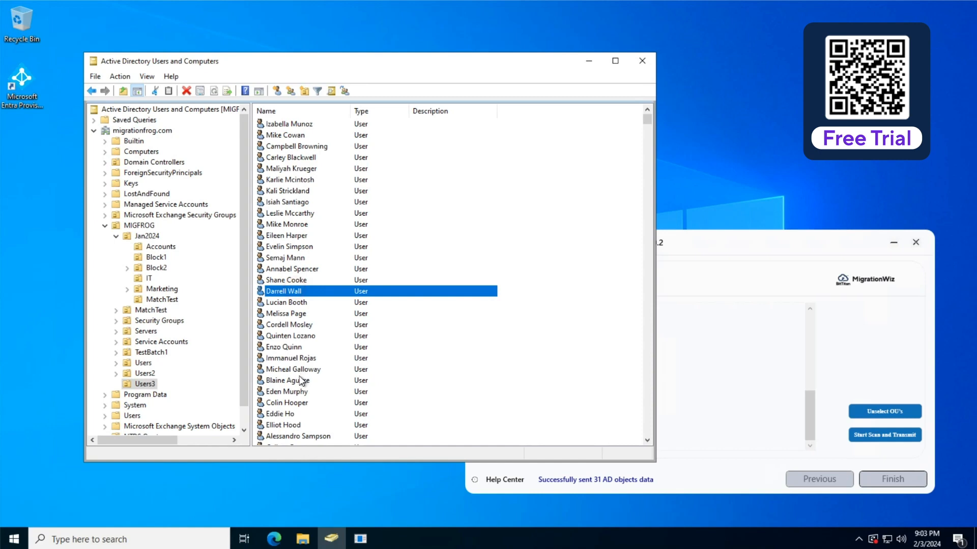
{"action": "left_click", "coordinate": [289, 303], "text": "shift"}
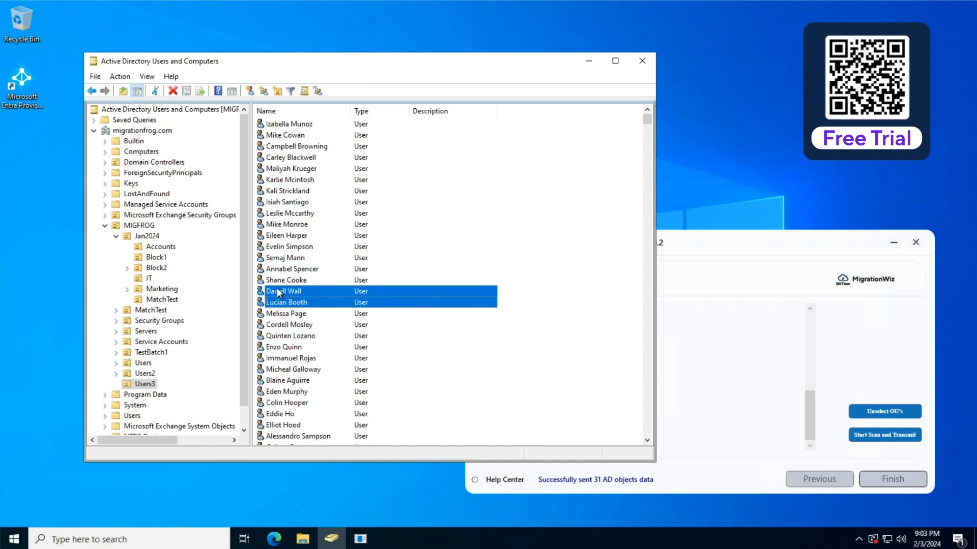
{"action": "left_click_drag", "start_coordinate": [296, 293], "coordinate": [175, 300]}
{"action": "left_click", "coordinate": [167, 300]}
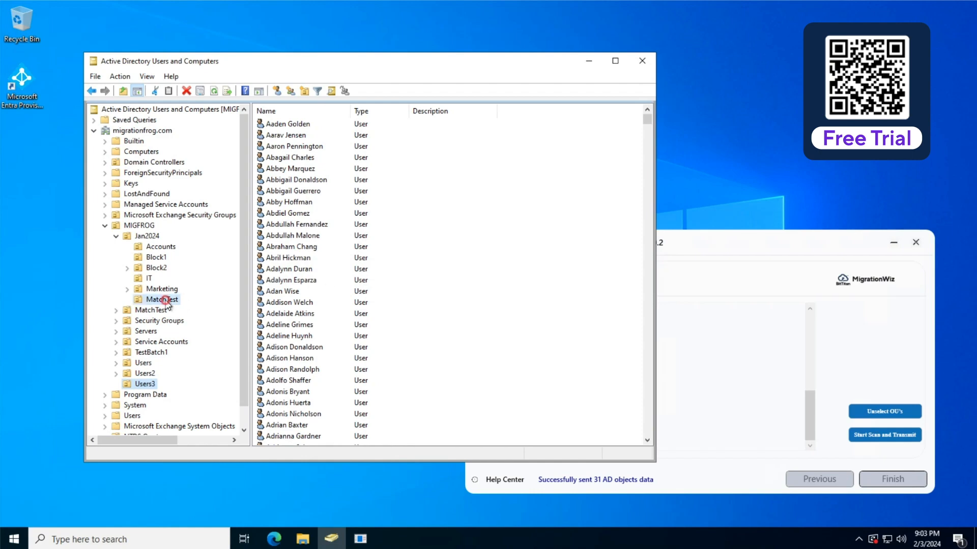
Inspect the employeeID attribute of both users in the source's MatchTest unit
{"action": "double_click", "coordinate": [294, 125]}
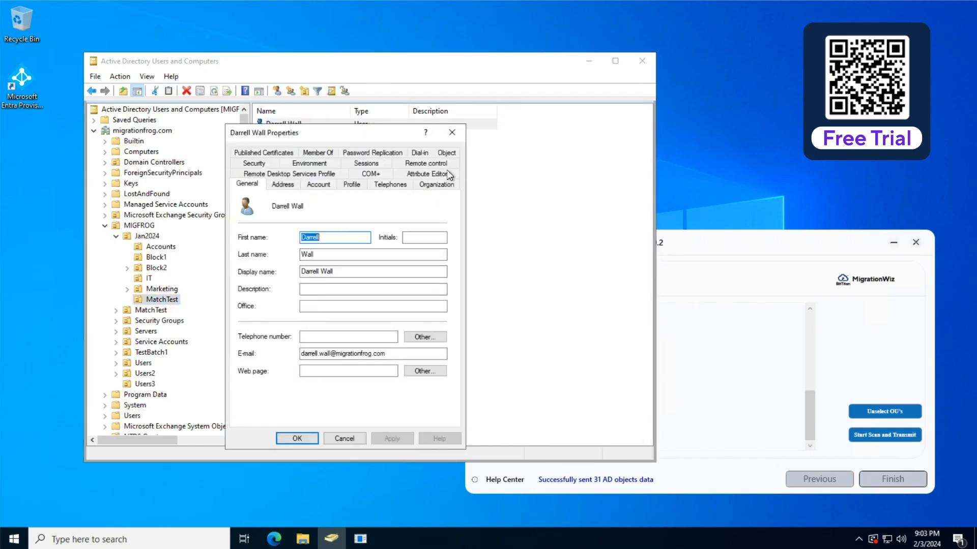
{"action": "left_click", "coordinate": [427, 174]}
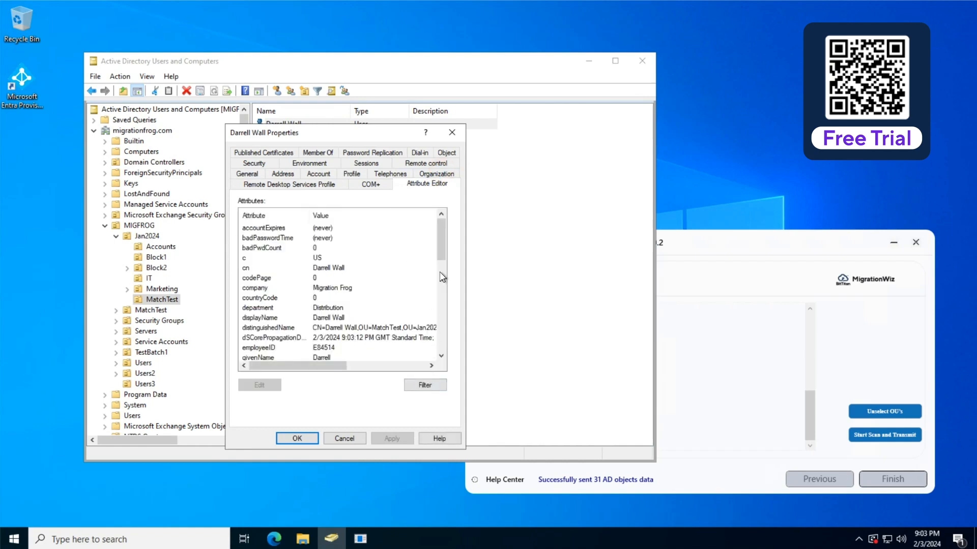
{"action": "left_click", "coordinate": [344, 439]}
{"action": "double_click", "coordinate": [277, 135]}
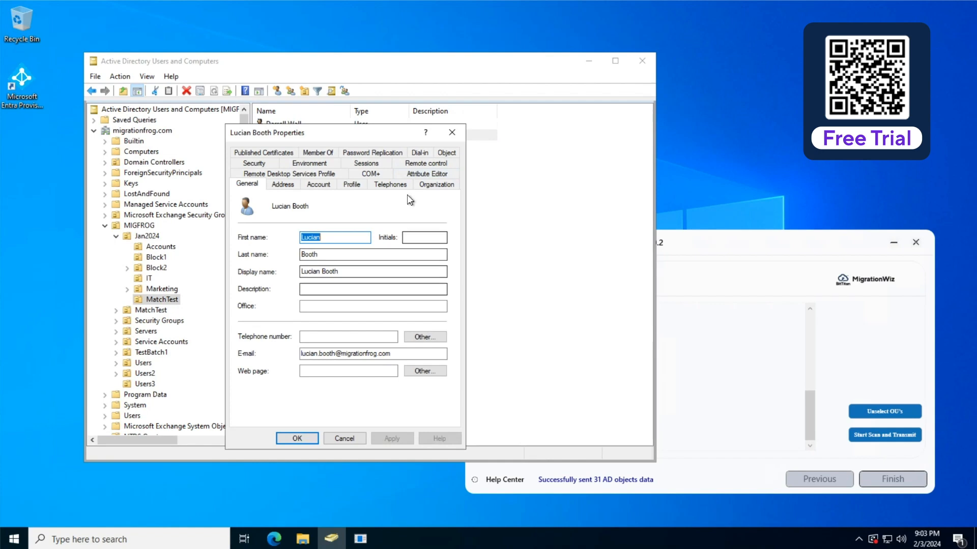
{"action": "left_click", "coordinate": [418, 175]}
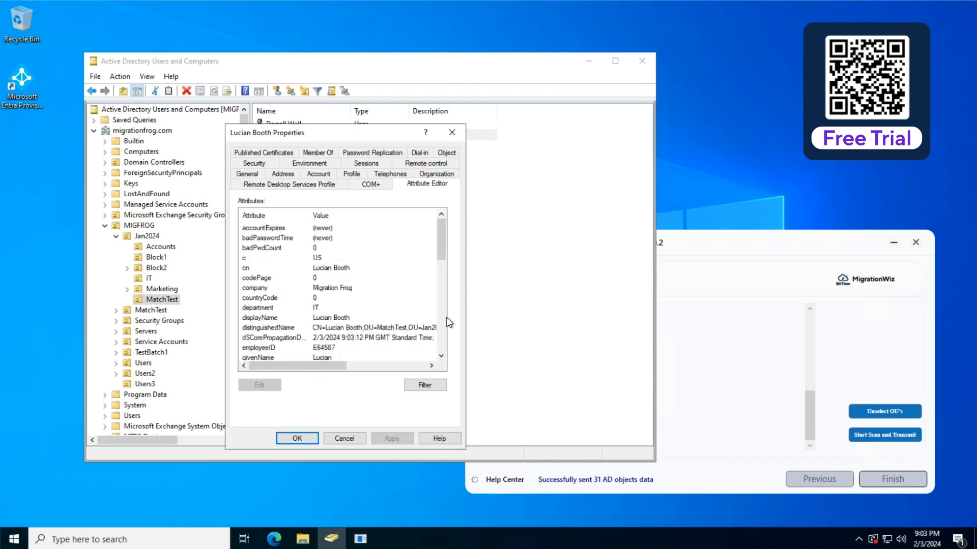
{"action": "left_click_drag", "start_coordinate": [442, 257], "coordinate": [442, 267]}
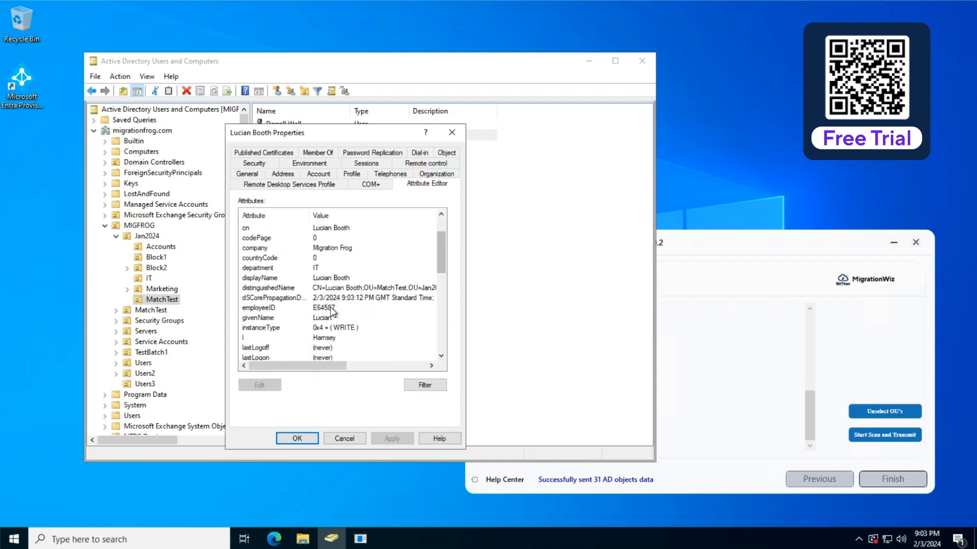
{"action": "left_click", "coordinate": [339, 438]}
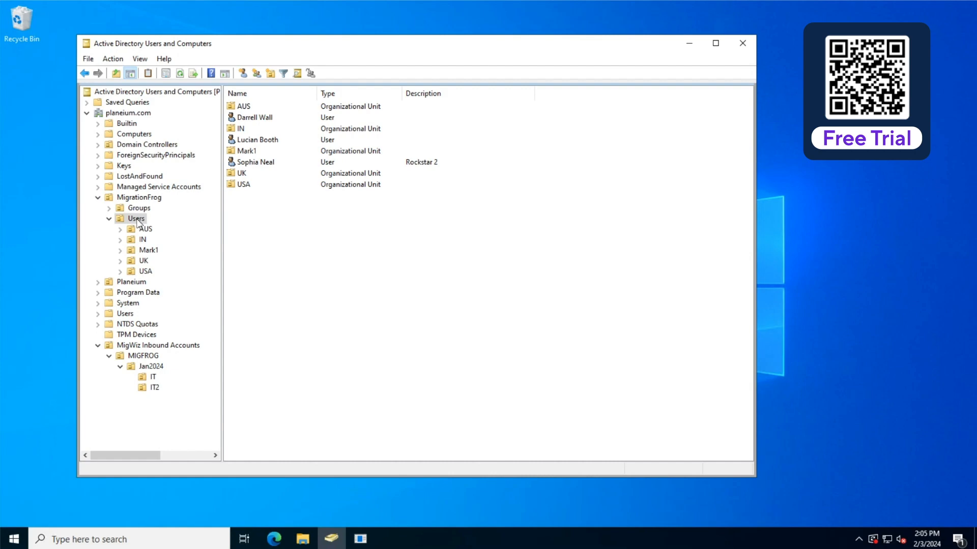
In the target's MigrationFrog Users unit, inspect the employeeID attribute of the two users matching those in MatchTest
{"action": "left_click", "coordinate": [254, 118]}
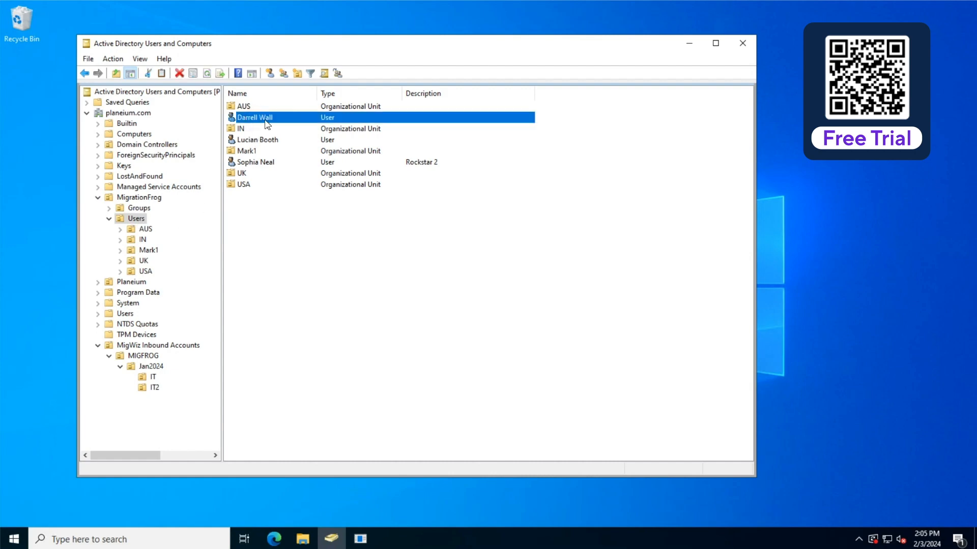
{"action": "double_click", "coordinate": [266, 118]}
{"action": "left_click", "coordinate": [451, 165]}
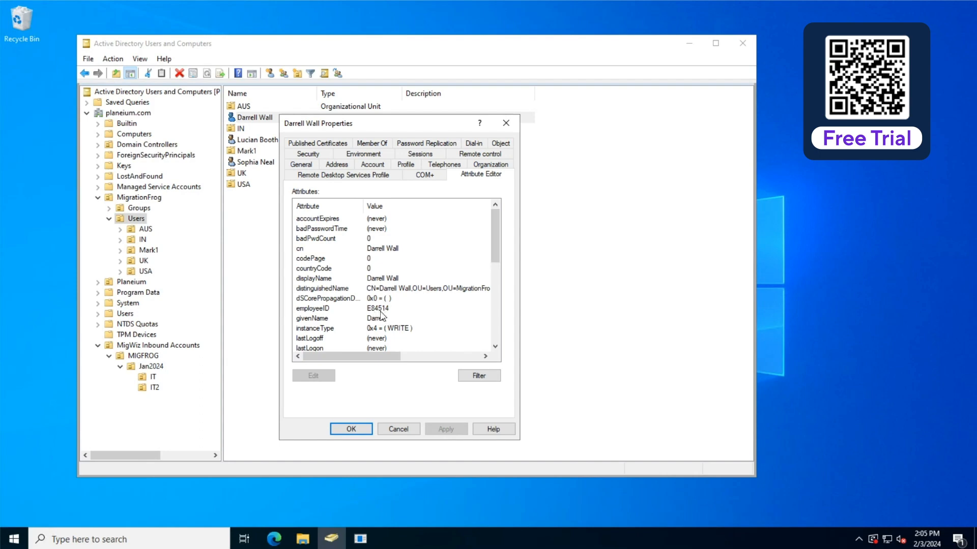
{"action": "left_click", "coordinate": [398, 430]}
{"action": "double_click", "coordinate": [258, 141]}
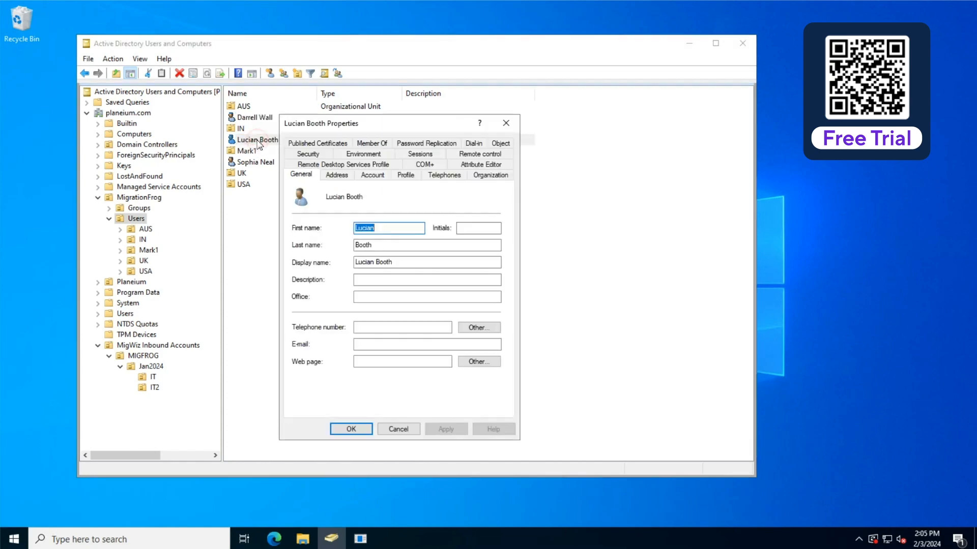
{"action": "left_click", "coordinate": [504, 166]}
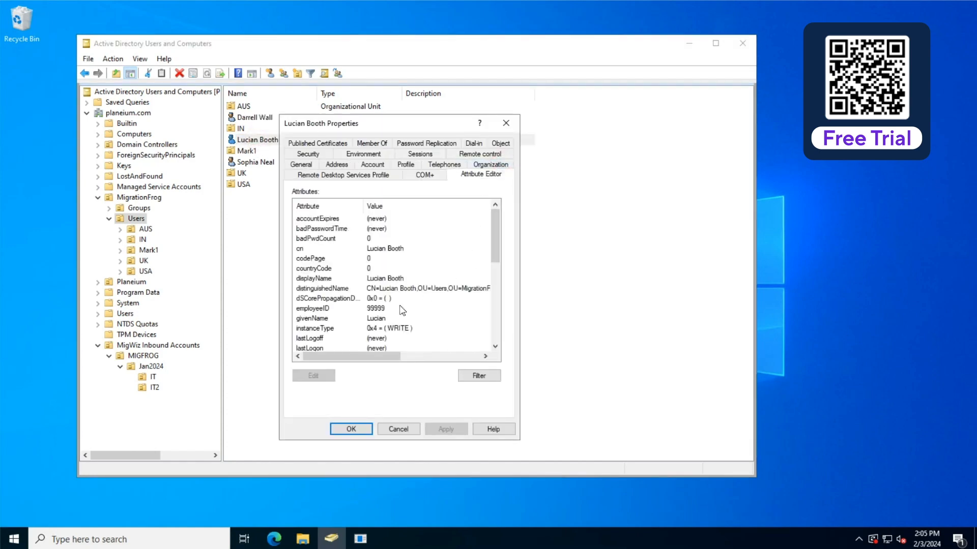
{"action": "left_click", "coordinate": [360, 430]}
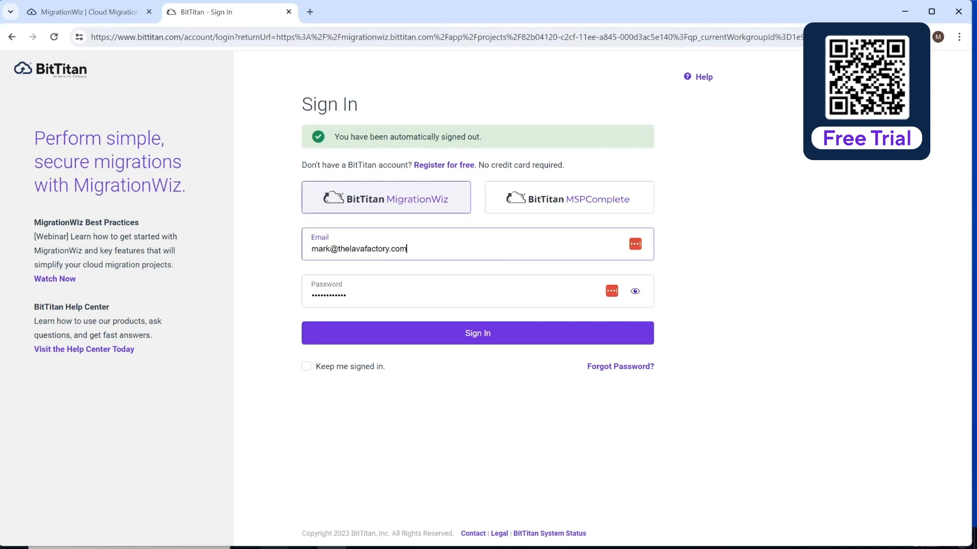
Sign in to MigrationWiz and set the matching criteria of Demo AD Project to Employee ID in its advanced options
{"action": "left_click", "coordinate": [405, 333]}
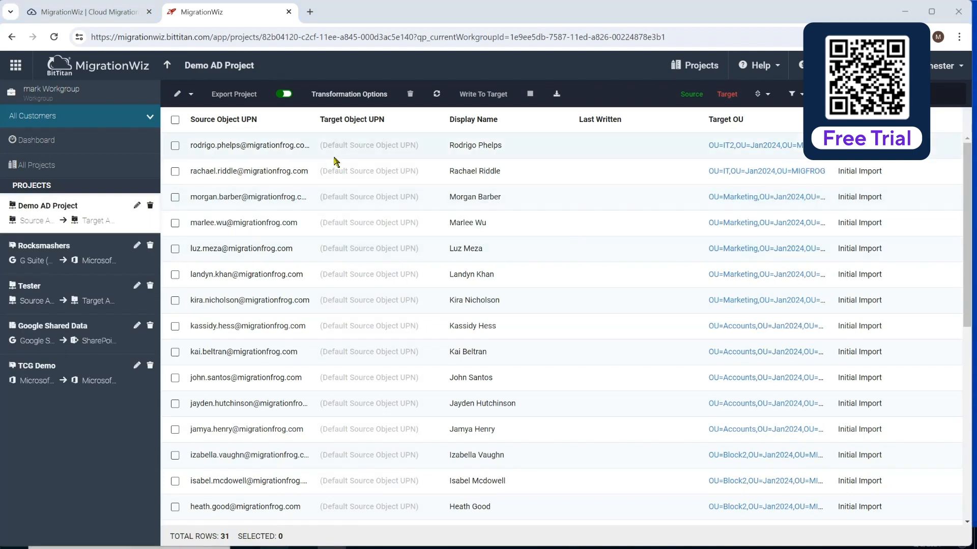
{"action": "left_click", "coordinate": [191, 94]}
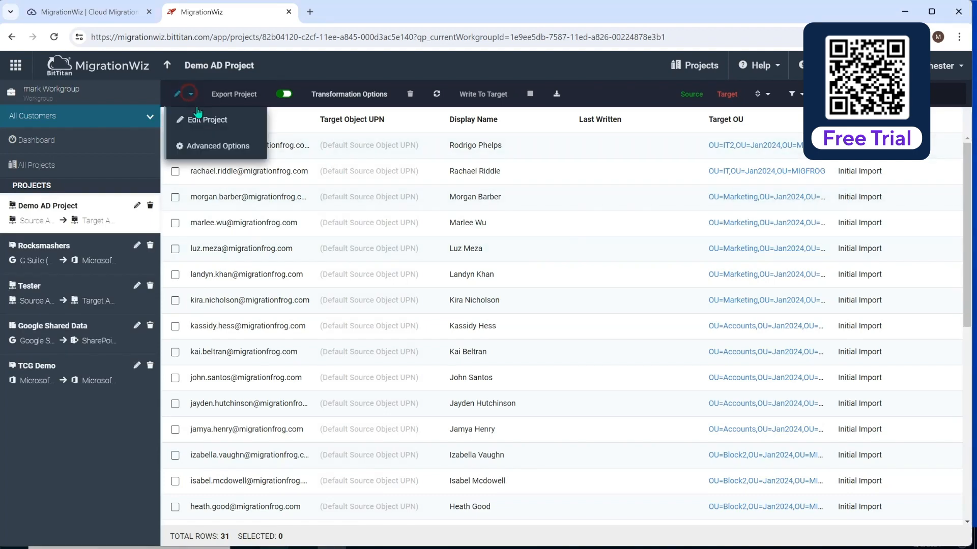
{"action": "left_click", "coordinate": [193, 145]}
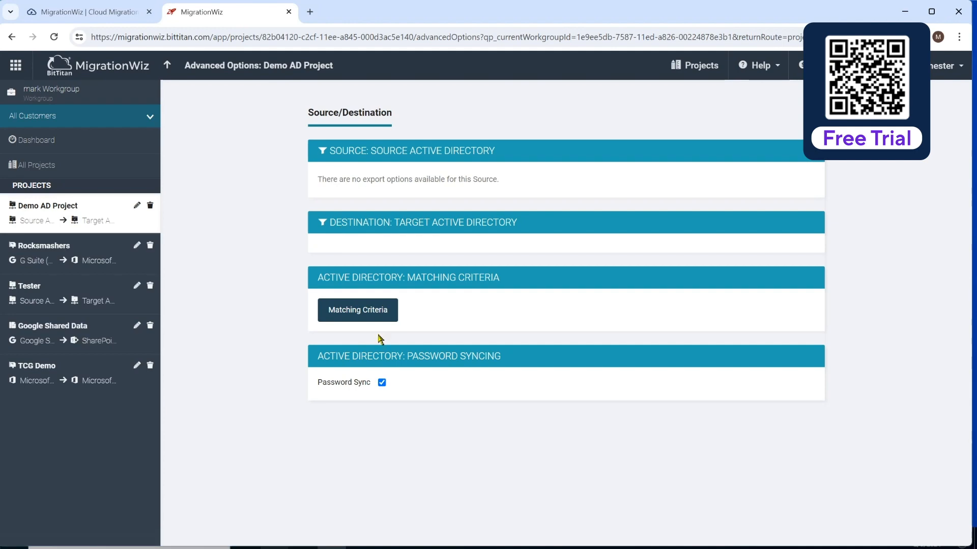
{"action": "left_click", "coordinate": [350, 317]}
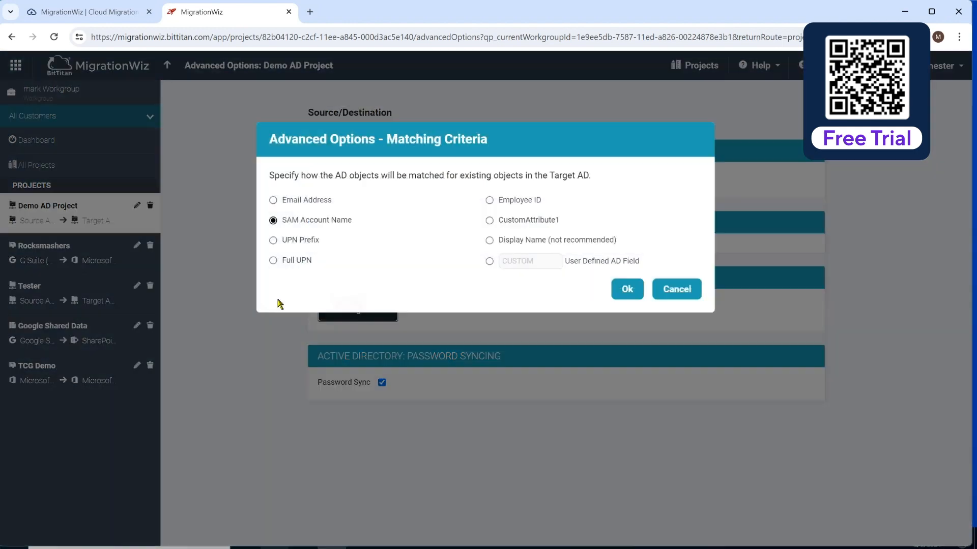
{"action": "left_click", "coordinate": [489, 200]}
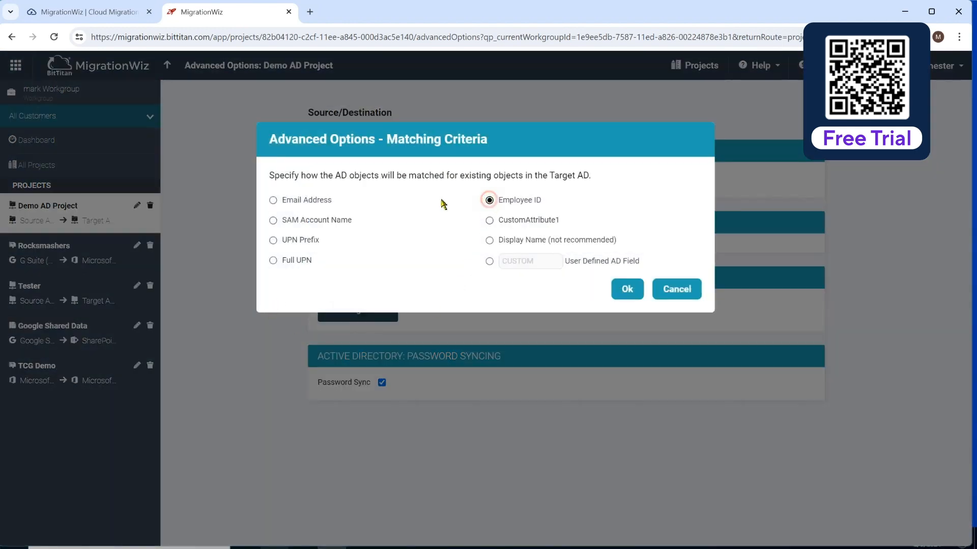
{"action": "left_click", "coordinate": [624, 291]}
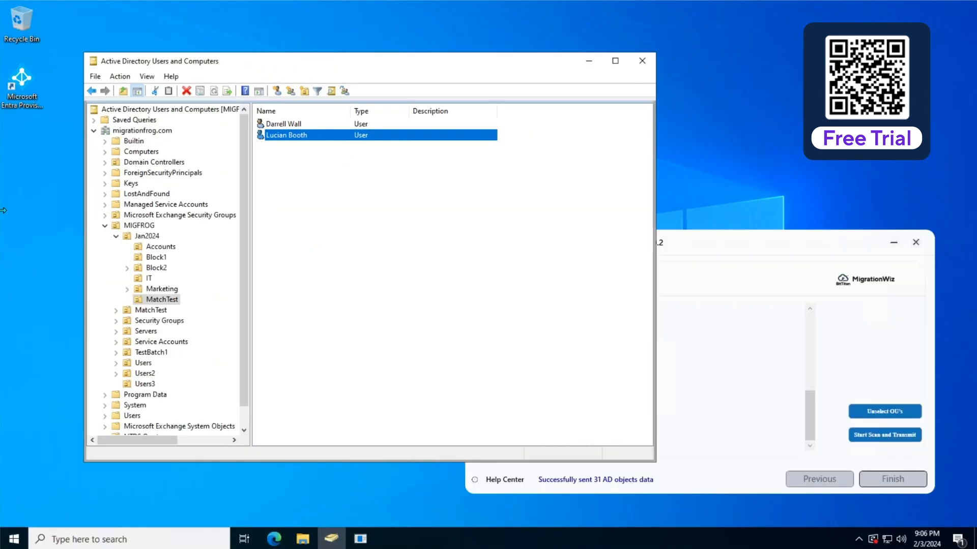
In the AD Source Agent, replace the unit selection with only MatchTest under Jan2024, and scan and transmit it
{"action": "left_click", "coordinate": [696, 238]}
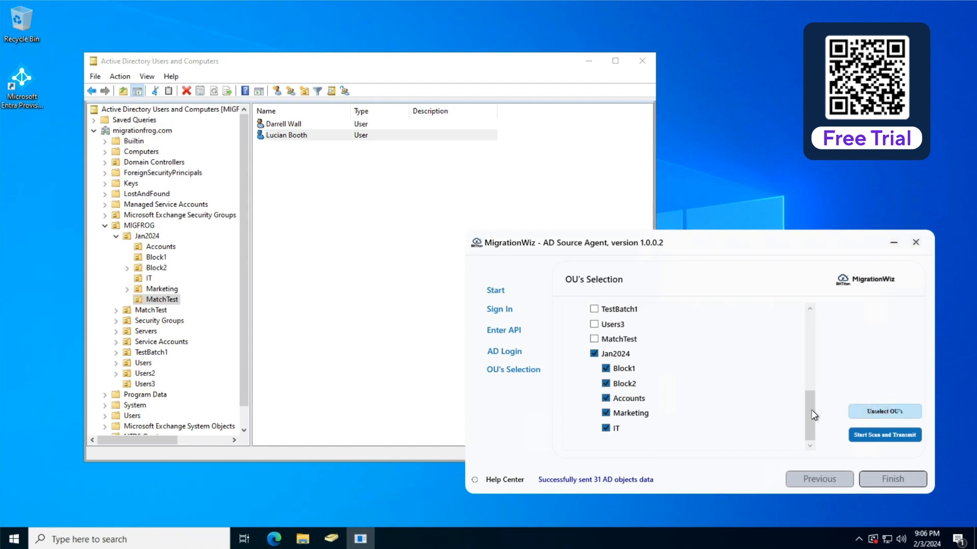
{"action": "left_click", "coordinate": [858, 412]}
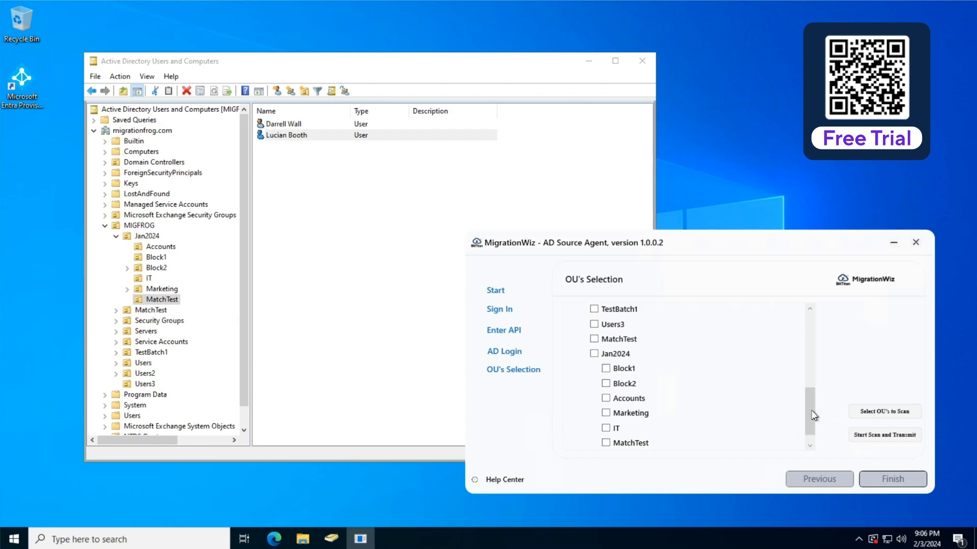
{"action": "scroll", "coordinate": [637, 374], "scroll_direction": "down", "scroll_amount": 1}
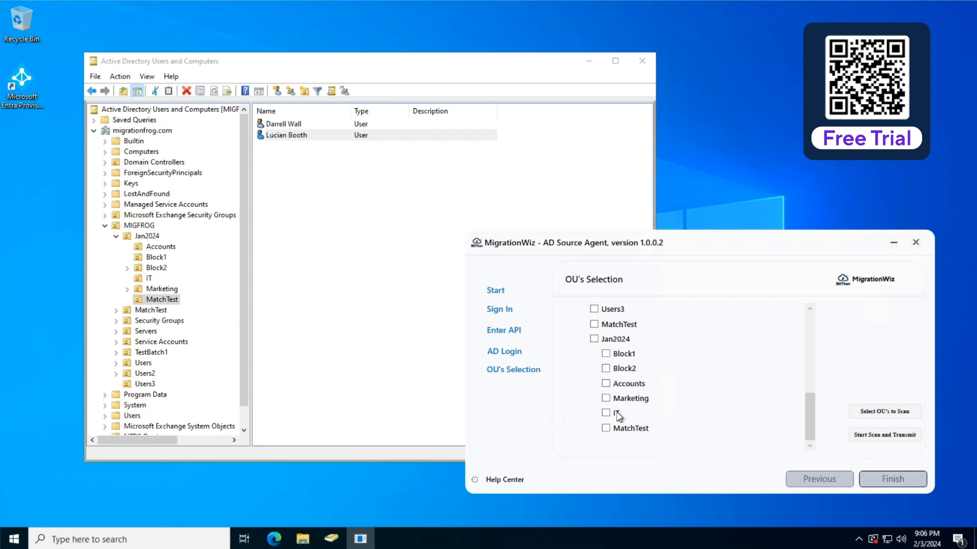
{"action": "left_click", "coordinate": [605, 429]}
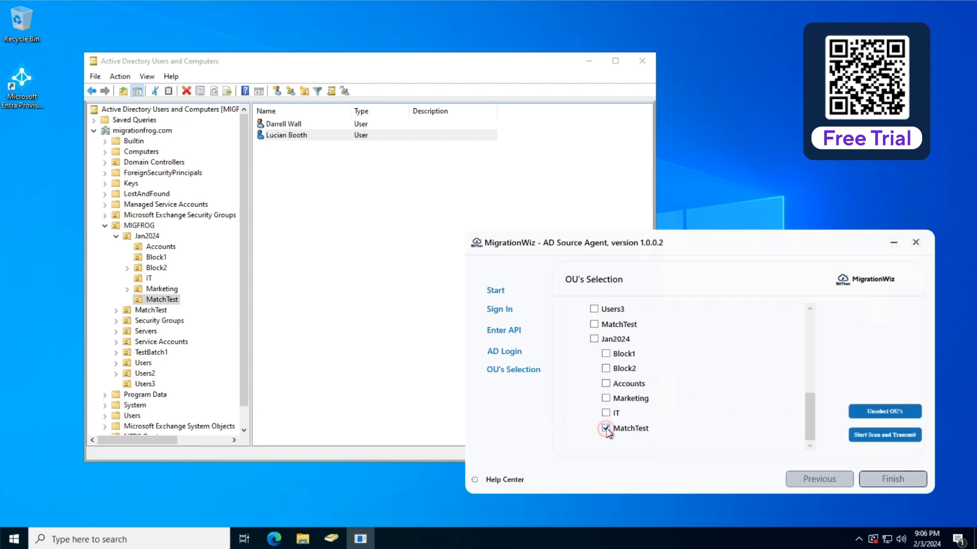
{"action": "left_click", "coordinate": [872, 436]}
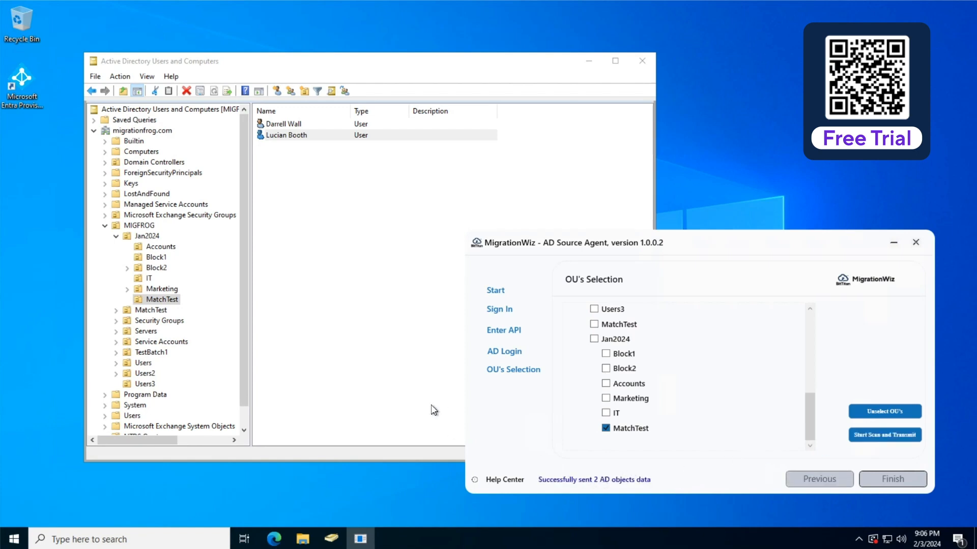
Return to Demo AD Project in MigrationWiz, refresh its object list and sort it by Source Object UPN
{"action": "mouse_move", "coordinate": [331, 538]}
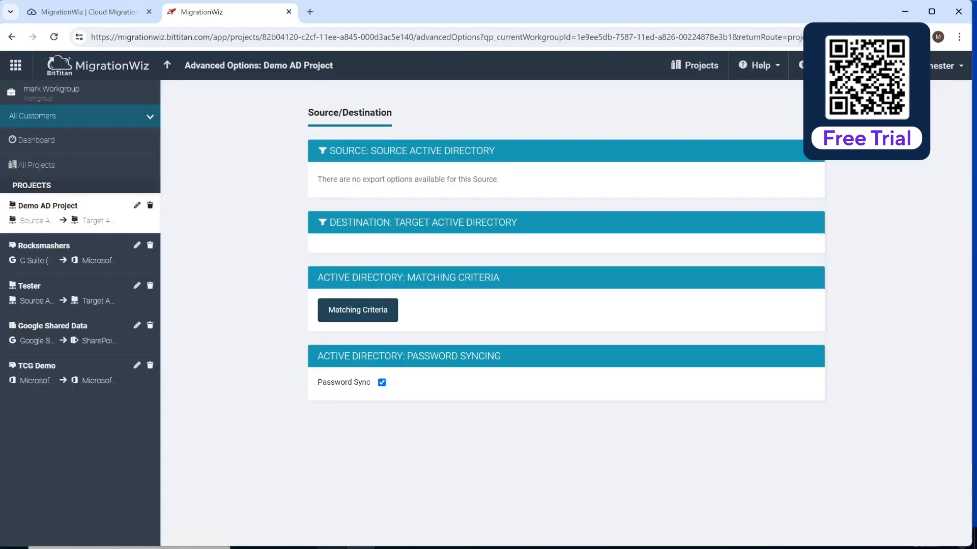
{"action": "left_click", "coordinate": [167, 68]}
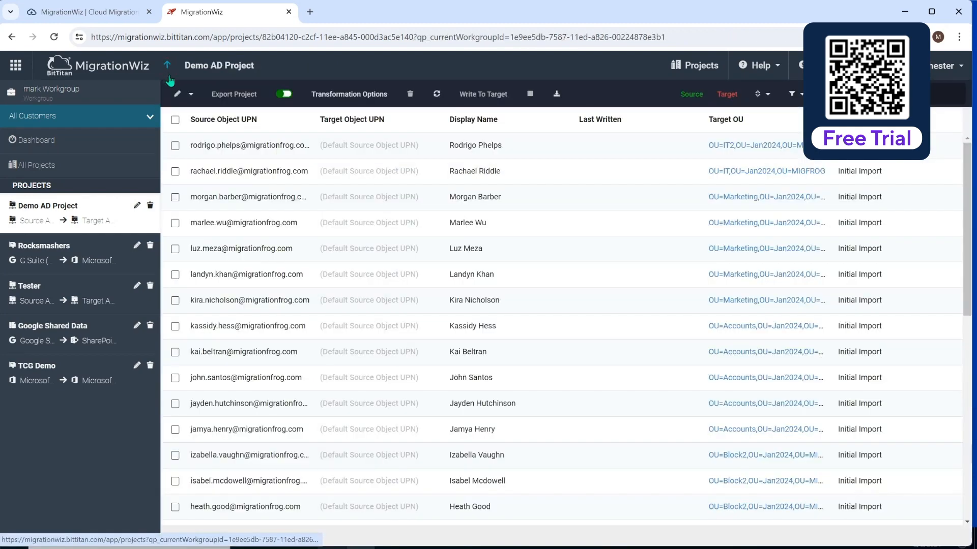
{"action": "left_click", "coordinate": [438, 95]}
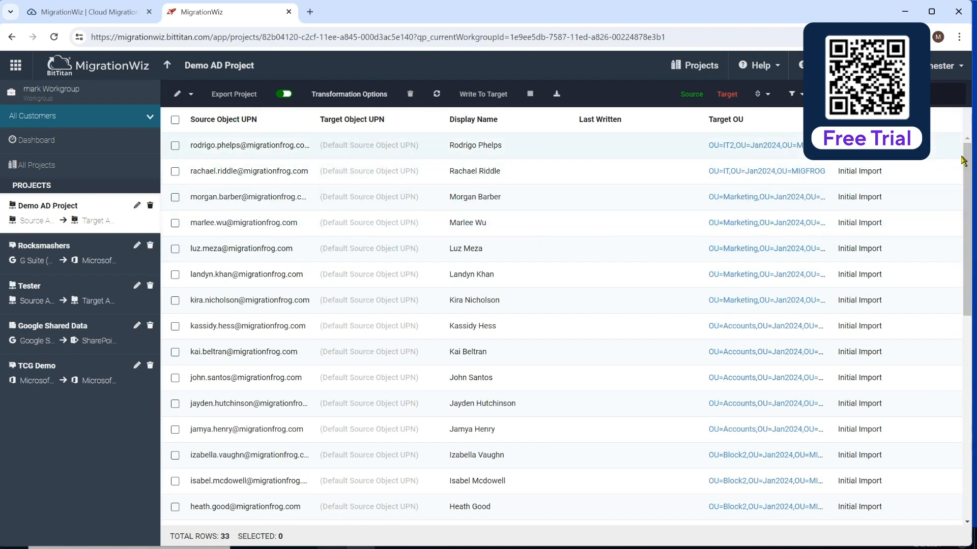
{"action": "left_click_drag", "start_coordinate": [967, 161], "coordinate": [967, 165]}
{"action": "left_click", "coordinate": [762, 95]}
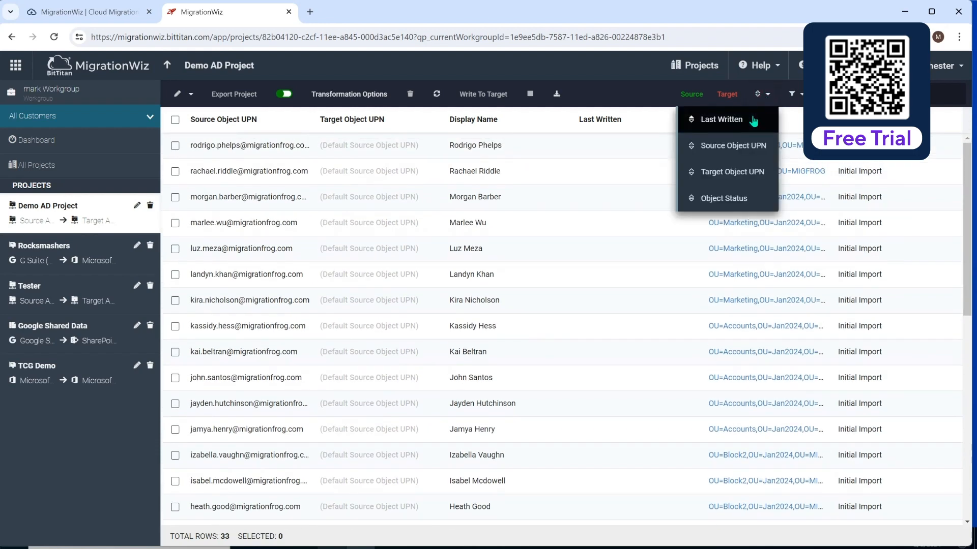
{"action": "left_click", "coordinate": [748, 145]}
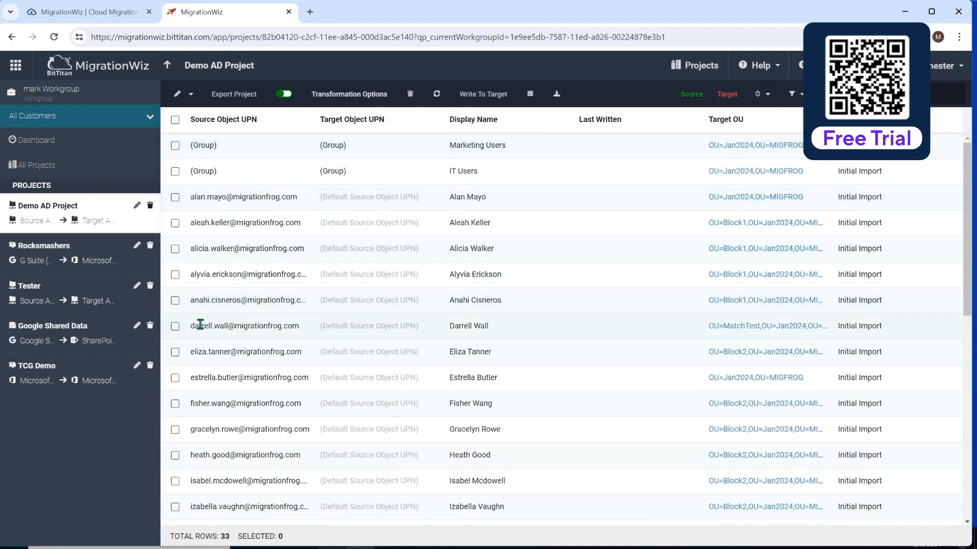
Select the two users whose target OU is MatchTest and write them to the target as a full migration
{"action": "left_click", "coordinate": [176, 327]}
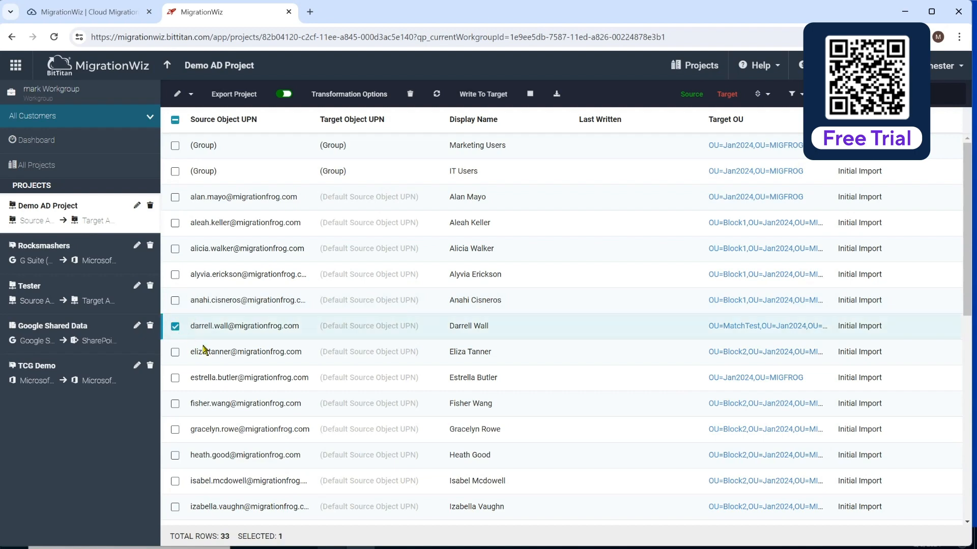
{"action": "scroll", "coordinate": [209, 350], "scroll_direction": "down", "scroll_amount": 1}
{"action": "scroll", "coordinate": [212, 353], "scroll_direction": "down", "scroll_amount": 3}
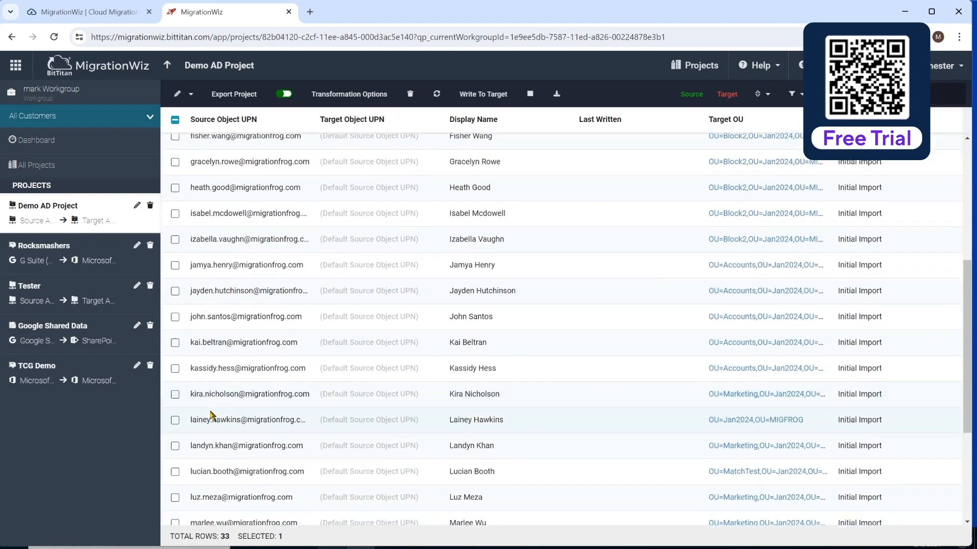
{"action": "scroll", "coordinate": [193, 407], "scroll_direction": "down", "scroll_amount": 1}
{"action": "left_click", "coordinate": [175, 404]}
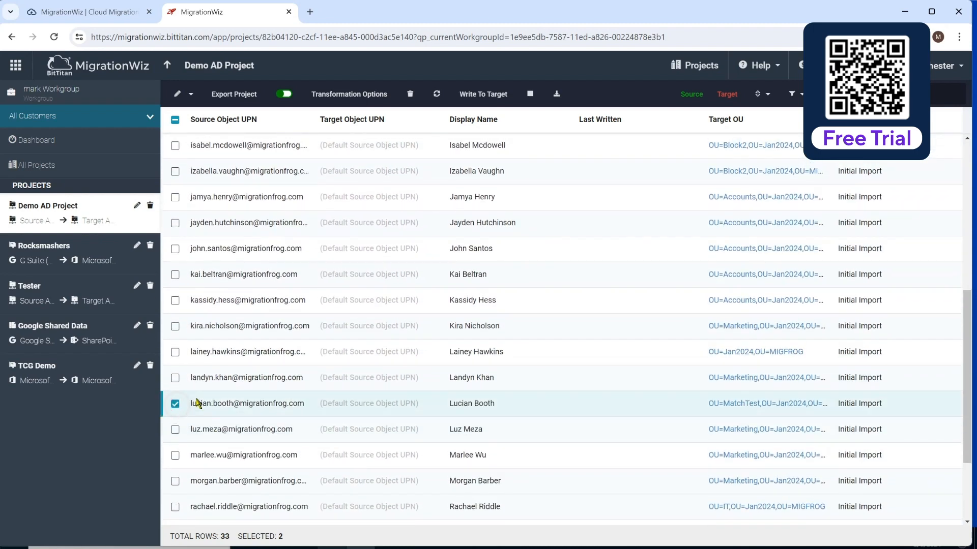
{"action": "left_click", "coordinate": [486, 94]}
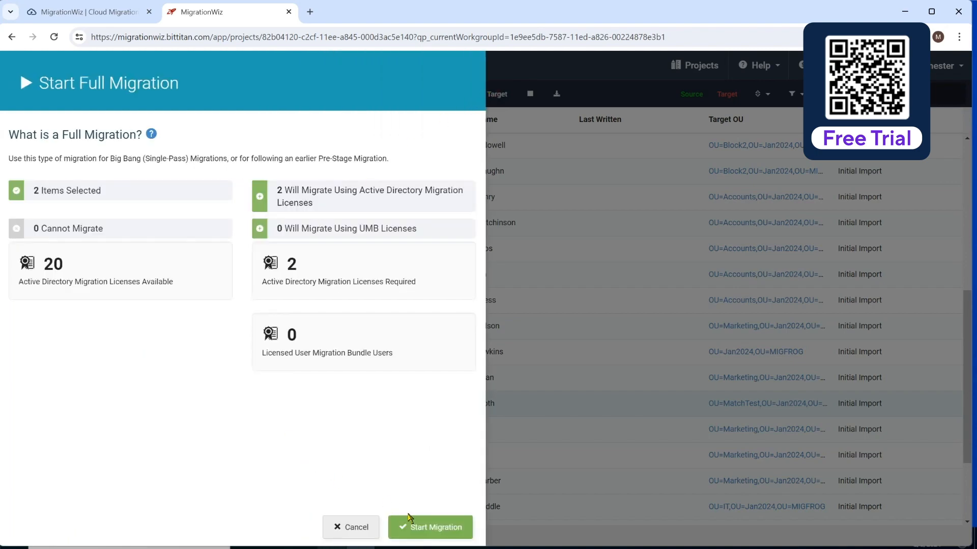
{"action": "left_click", "coordinate": [435, 528]}
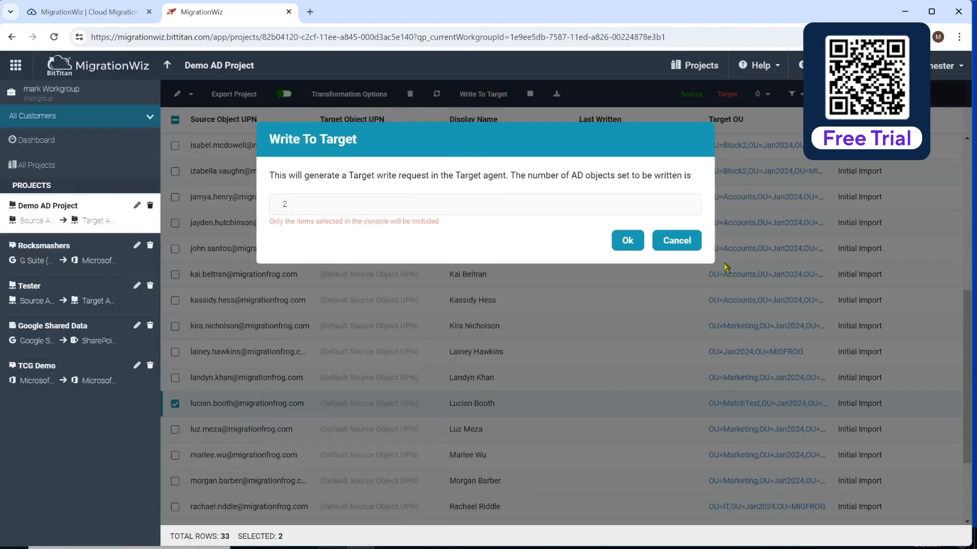
{"action": "left_click", "coordinate": [627, 240]}
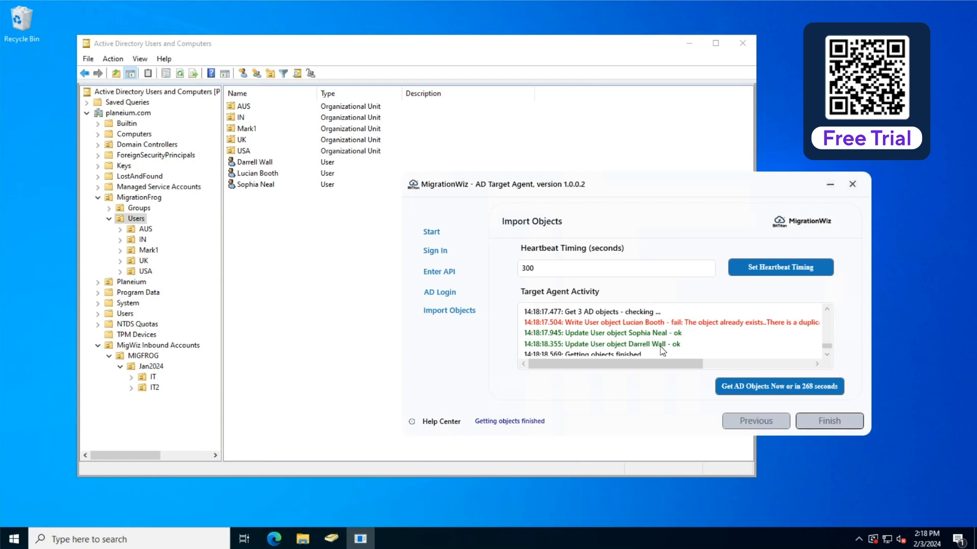
In the target domain, refresh the MigrationFrog Users unit and review the first listed user's general and address properties
{"action": "left_click", "coordinate": [274, 279]}
{"action": "left_click", "coordinate": [180, 74]}
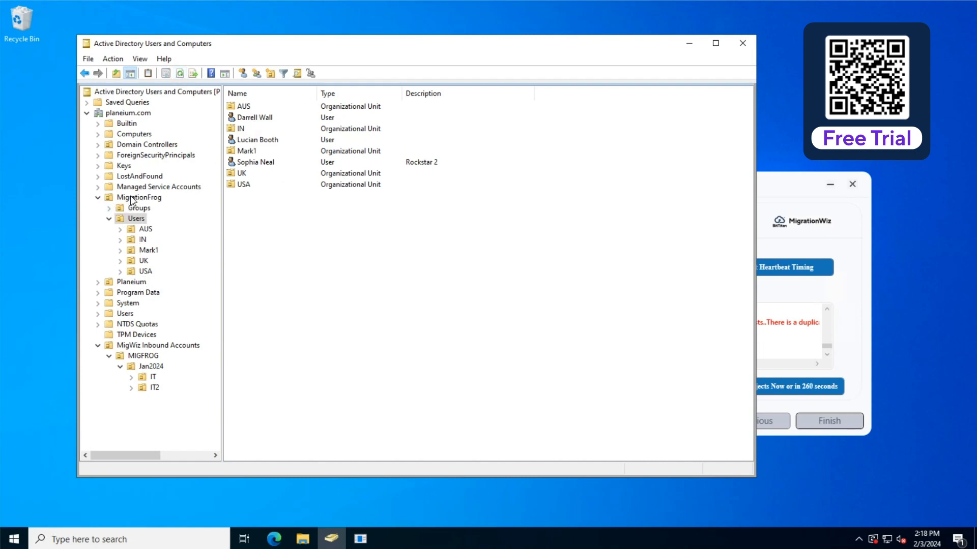
{"action": "left_click", "coordinate": [248, 119]}
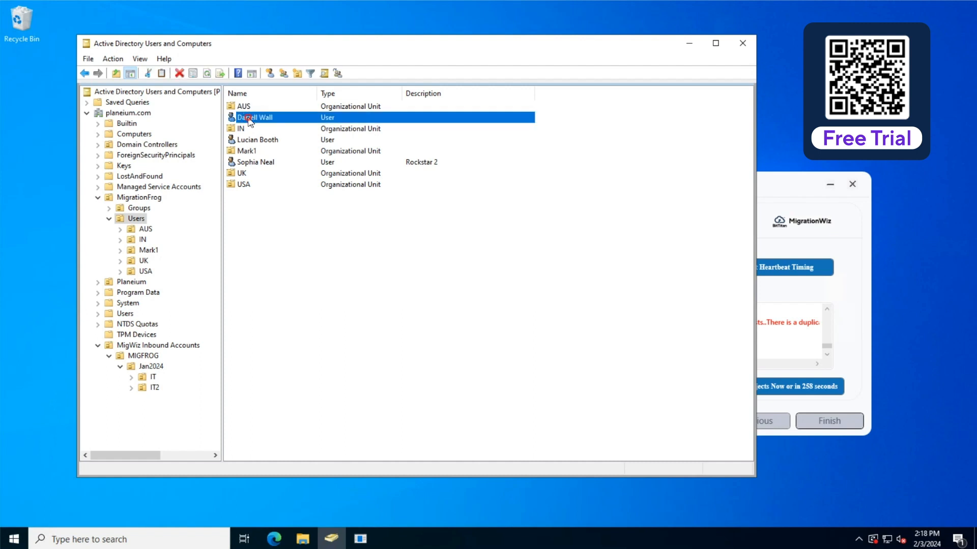
{"action": "double_click", "coordinate": [248, 118]}
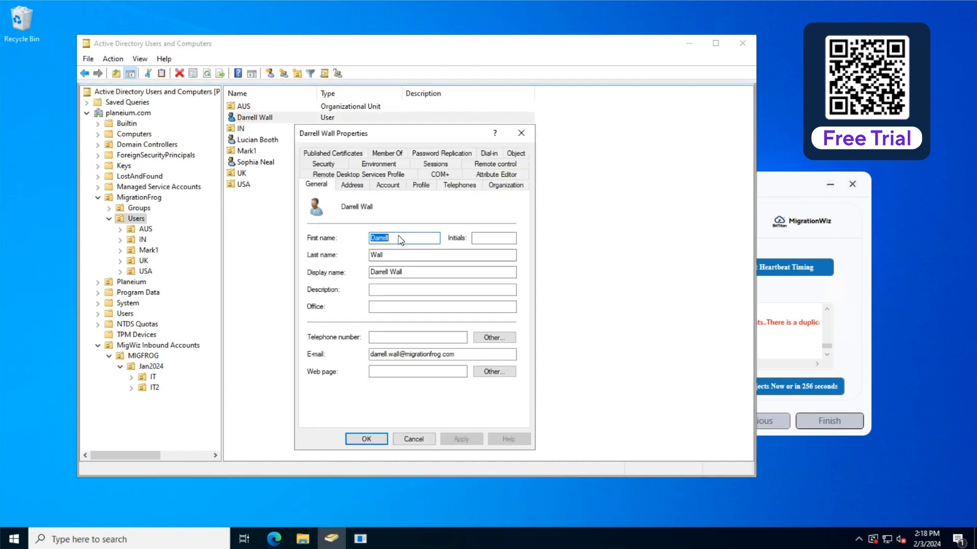
{"action": "left_click", "coordinate": [352, 185]}
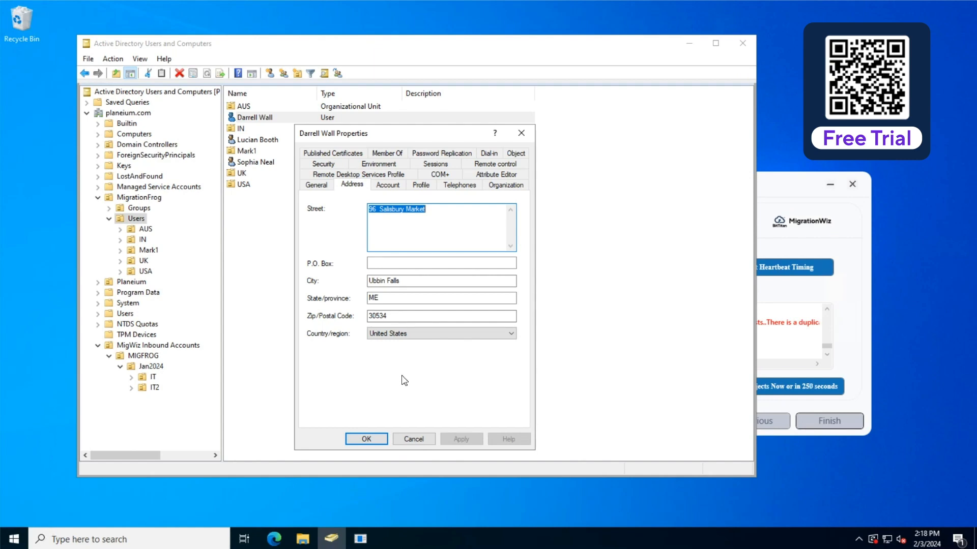
{"action": "left_click", "coordinate": [413, 439]}
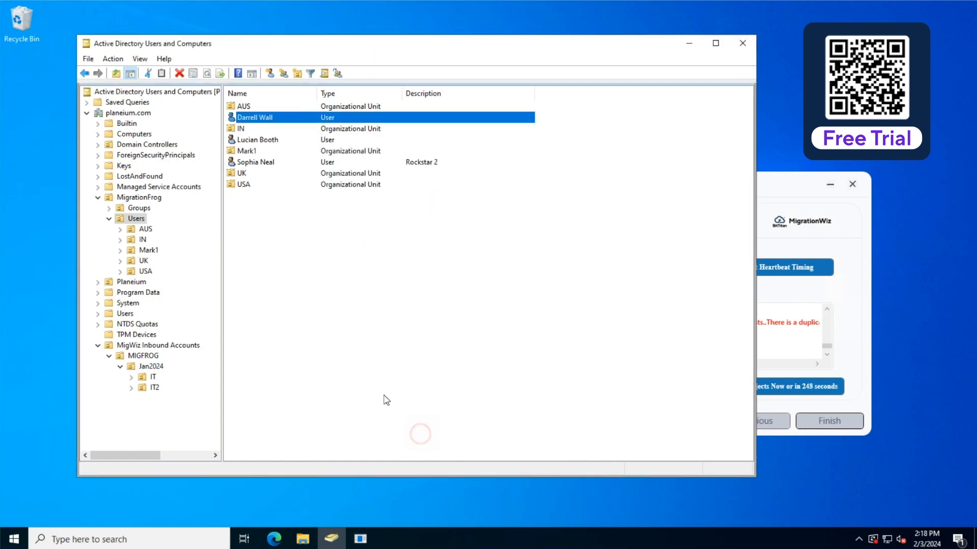
Review the general, address and account properties of the second user listed in the MigrationFrog Users unit
{"action": "left_click", "coordinate": [265, 144]}
{"action": "double_click", "coordinate": [265, 144]}
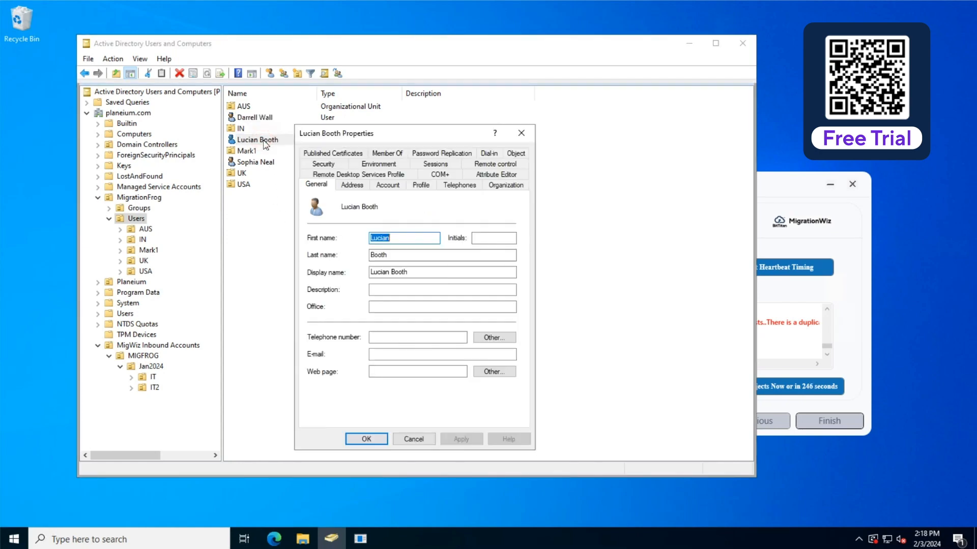
{"action": "left_click", "coordinate": [353, 186]}
{"action": "left_click", "coordinate": [388, 186]}
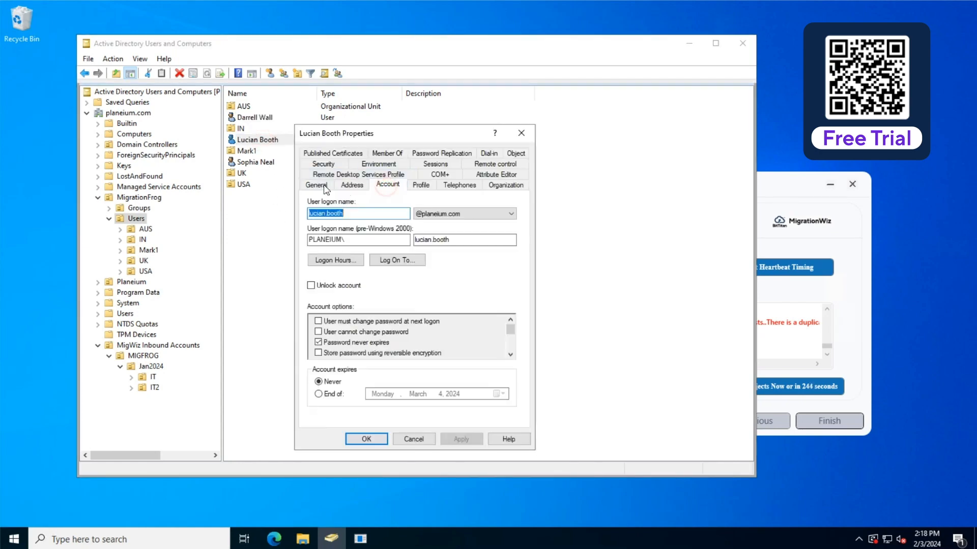
{"action": "left_click", "coordinate": [316, 184]}
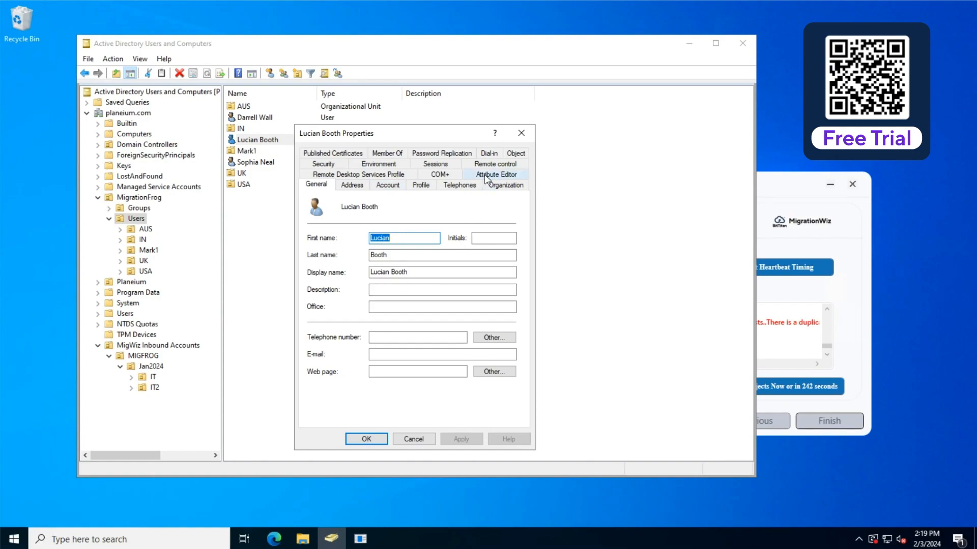
{"action": "left_click", "coordinate": [414, 441]}
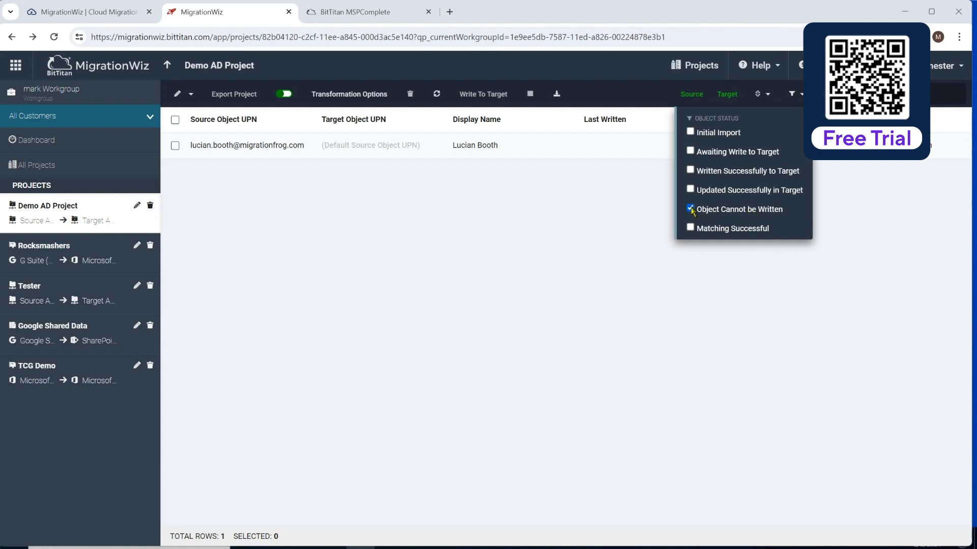
Apply the Object Cannot be Written status filter to Demo AD Project's object list in MigrationWiz
{"action": "left_click", "coordinate": [588, 216]}
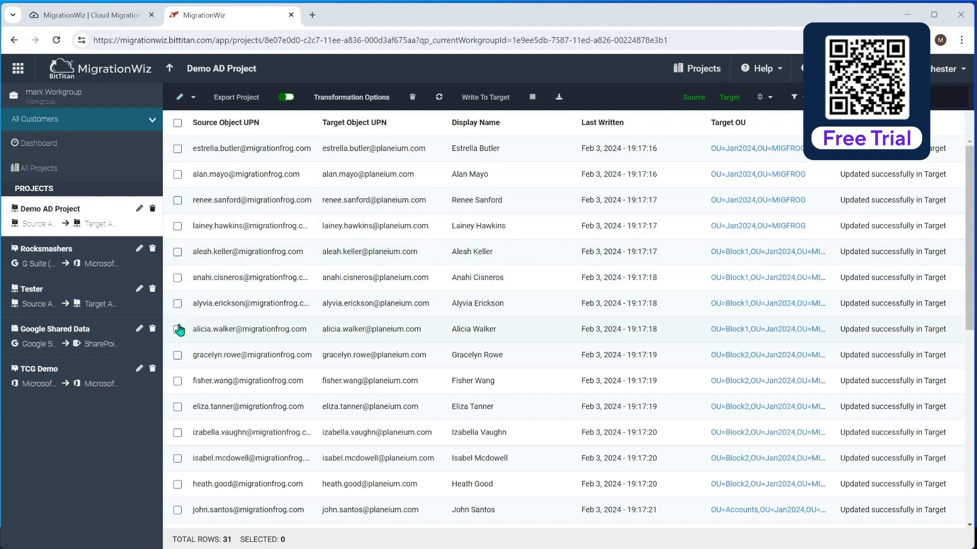
Export the four users located directly in OU=Jan2024,OU=MIGFROG from Demo AD Project to the TCG Demo project, and open that project
{"action": "left_click", "coordinate": [177, 149]}
{"action": "left_click", "coordinate": [178, 174]}
{"action": "left_click", "coordinate": [178, 200]}
{"action": "left_click", "coordinate": [177, 225]}
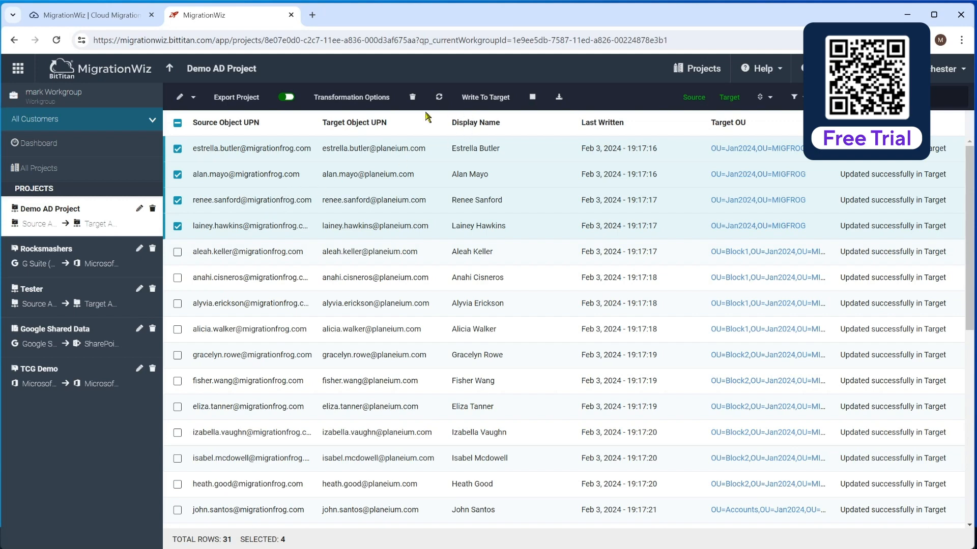
{"action": "left_click", "coordinate": [230, 98]}
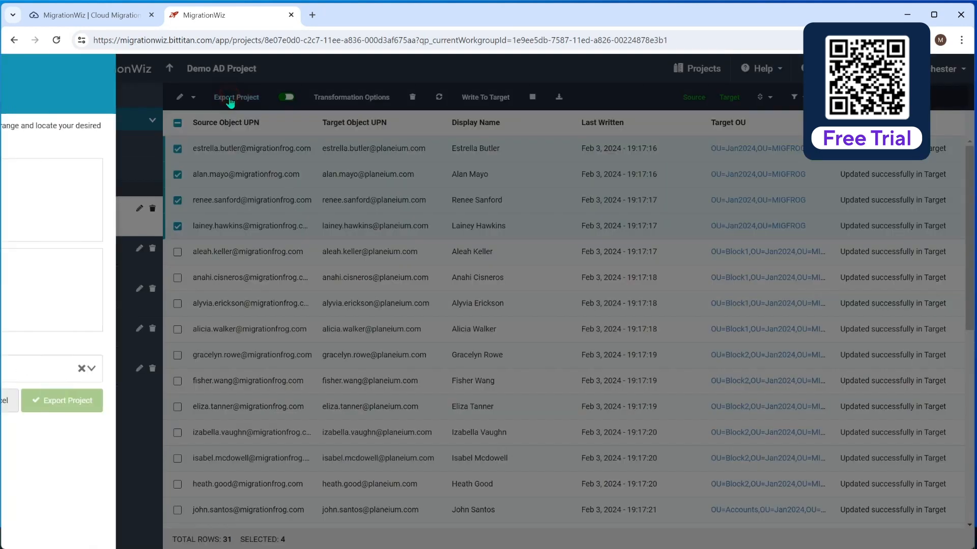
{"action": "left_click", "coordinate": [303, 371]}
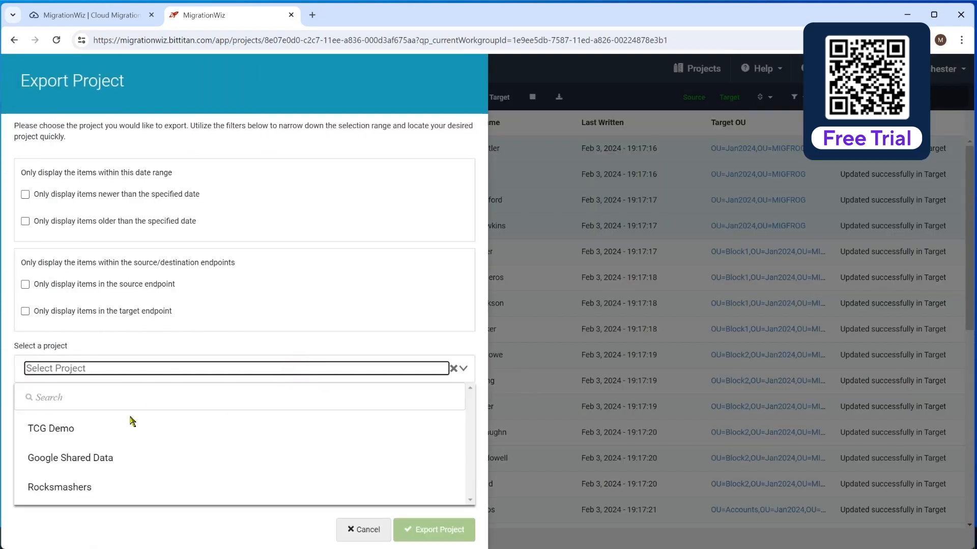
{"action": "left_click", "coordinate": [64, 427]}
{"action": "left_click", "coordinate": [438, 400]}
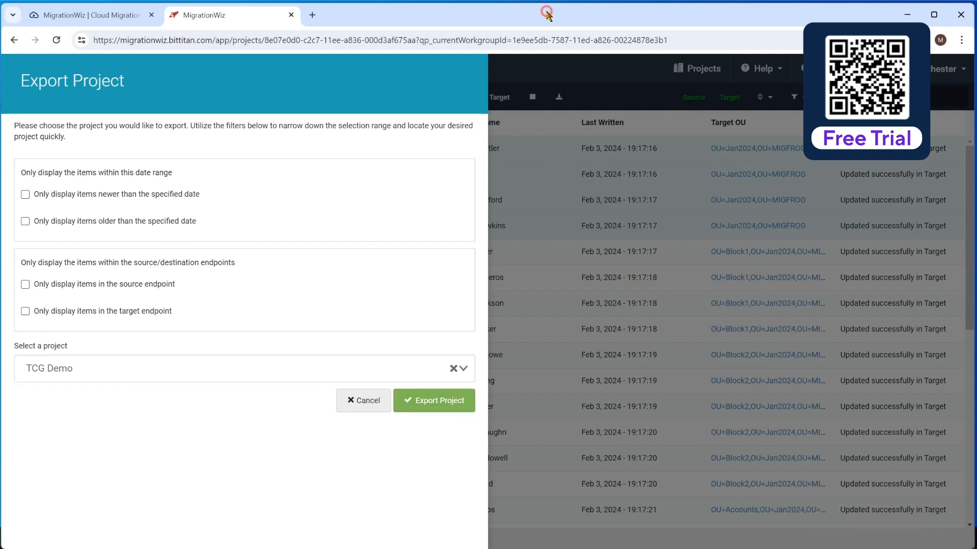
{"action": "left_click", "coordinate": [621, 75]}
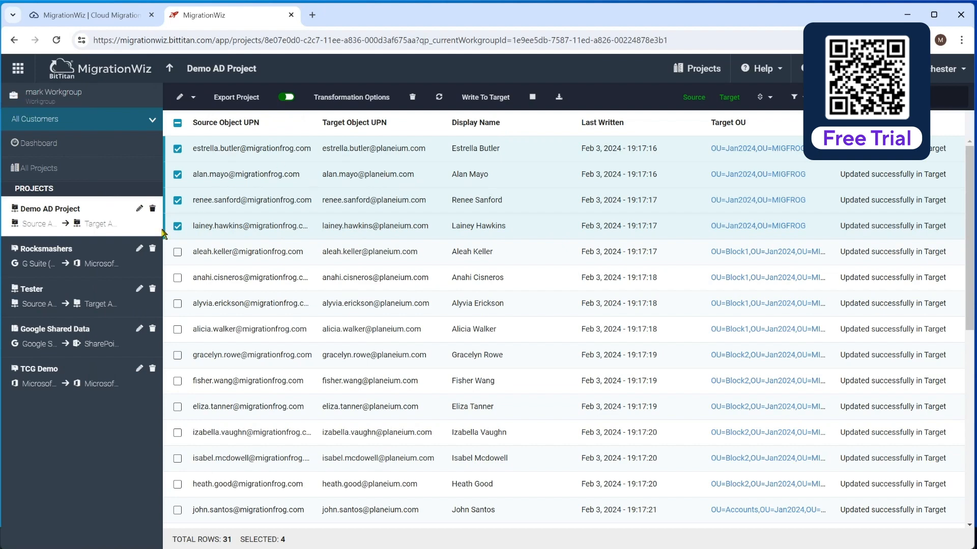
{"action": "left_click", "coordinate": [34, 373]}
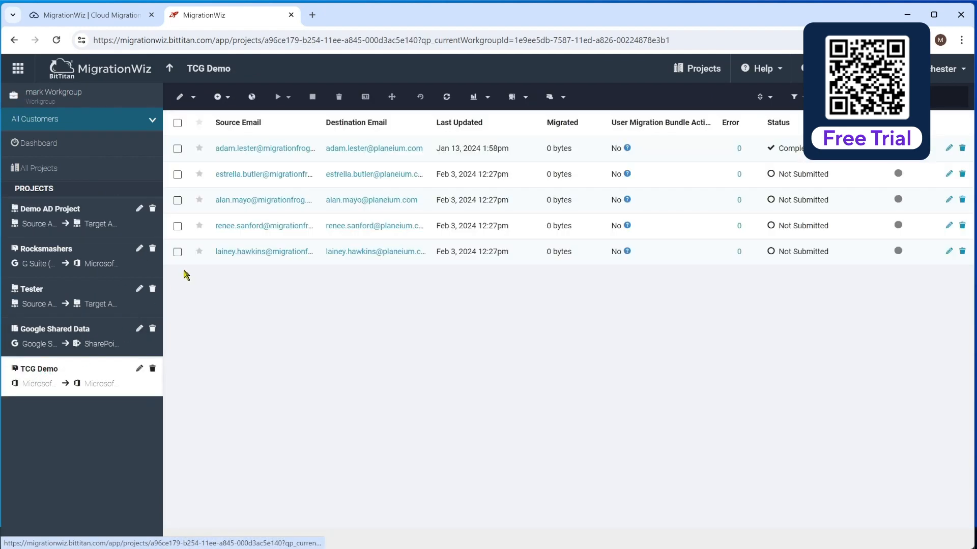